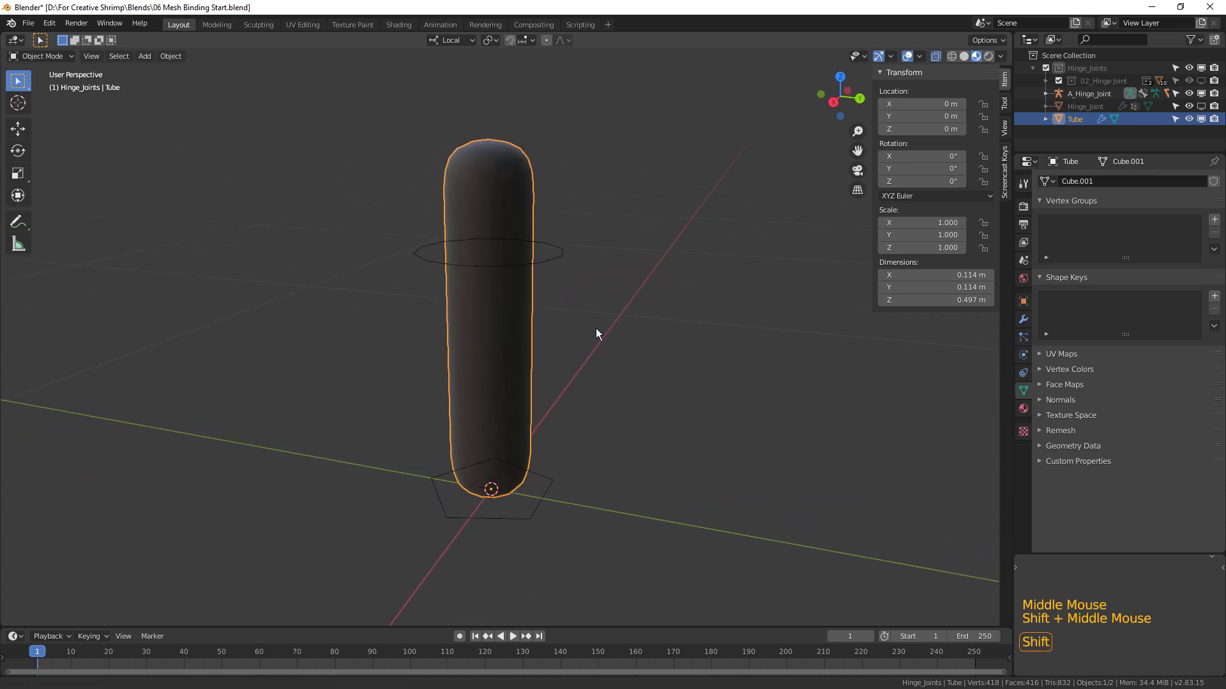
Turn off the Deform option for the forearm bone of the hinge joint armature
left_click(556, 271)
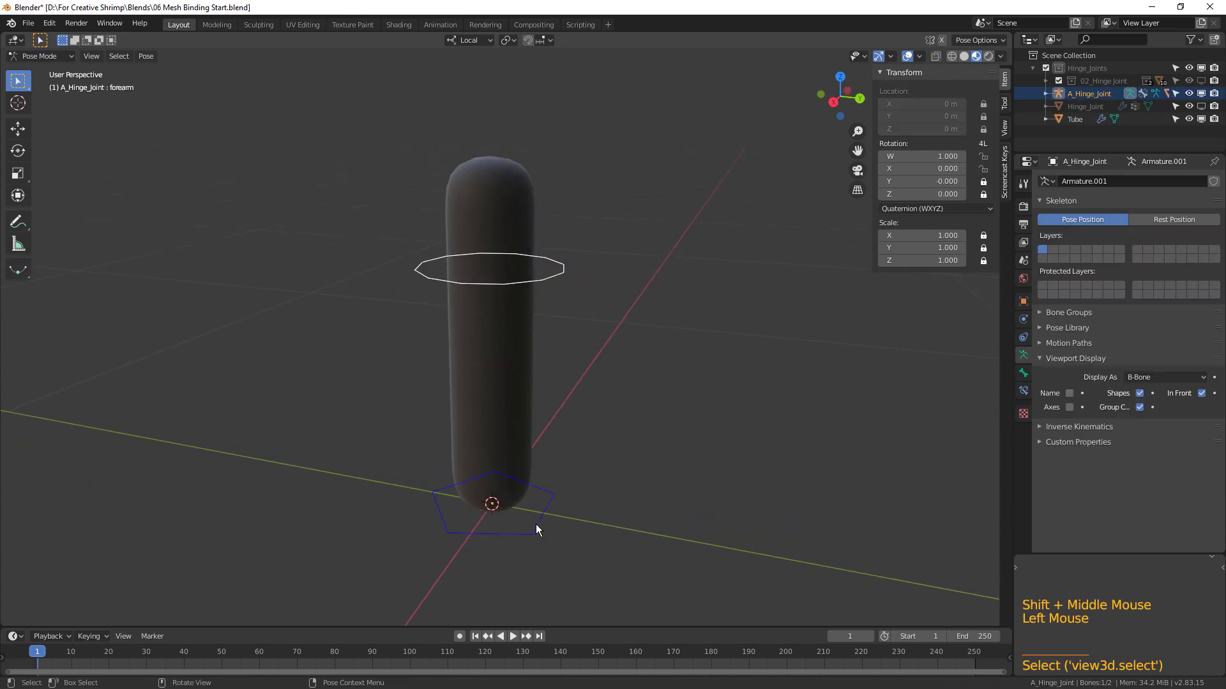
left_click(529, 295)
left_click(544, 503)
left_click(551, 509)
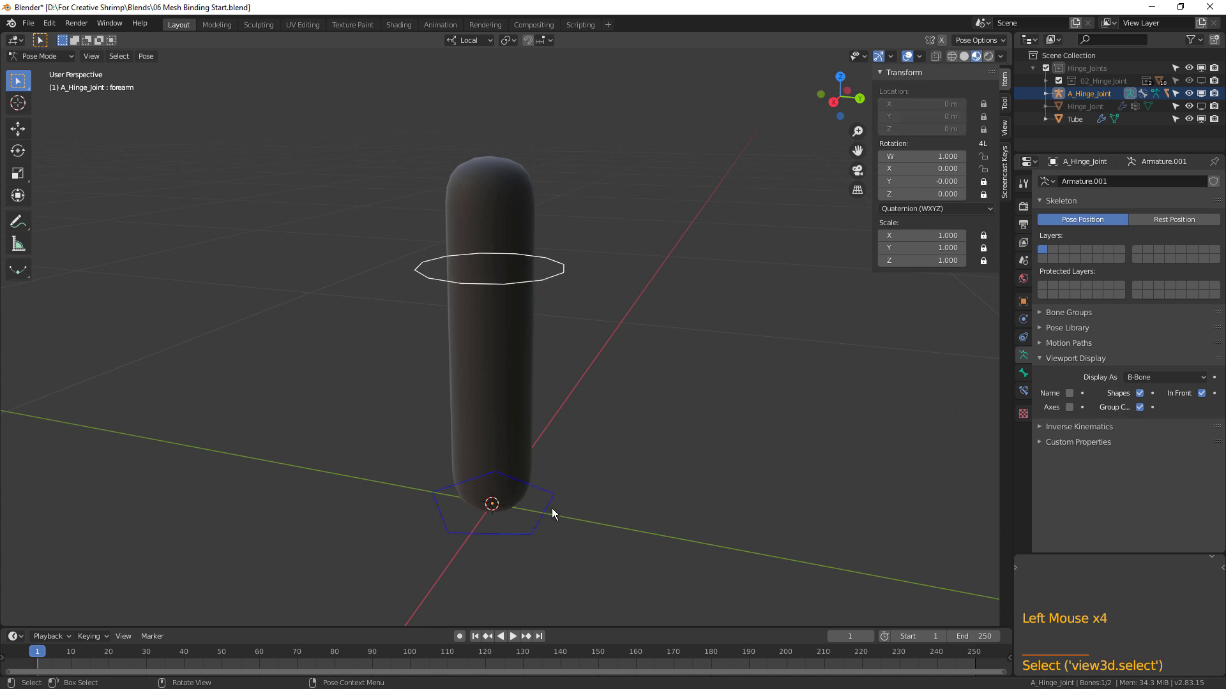
left_click(557, 278)
left_click(557, 278)
left_click(542, 512)
left_click(557, 317)
left_click(555, 275)
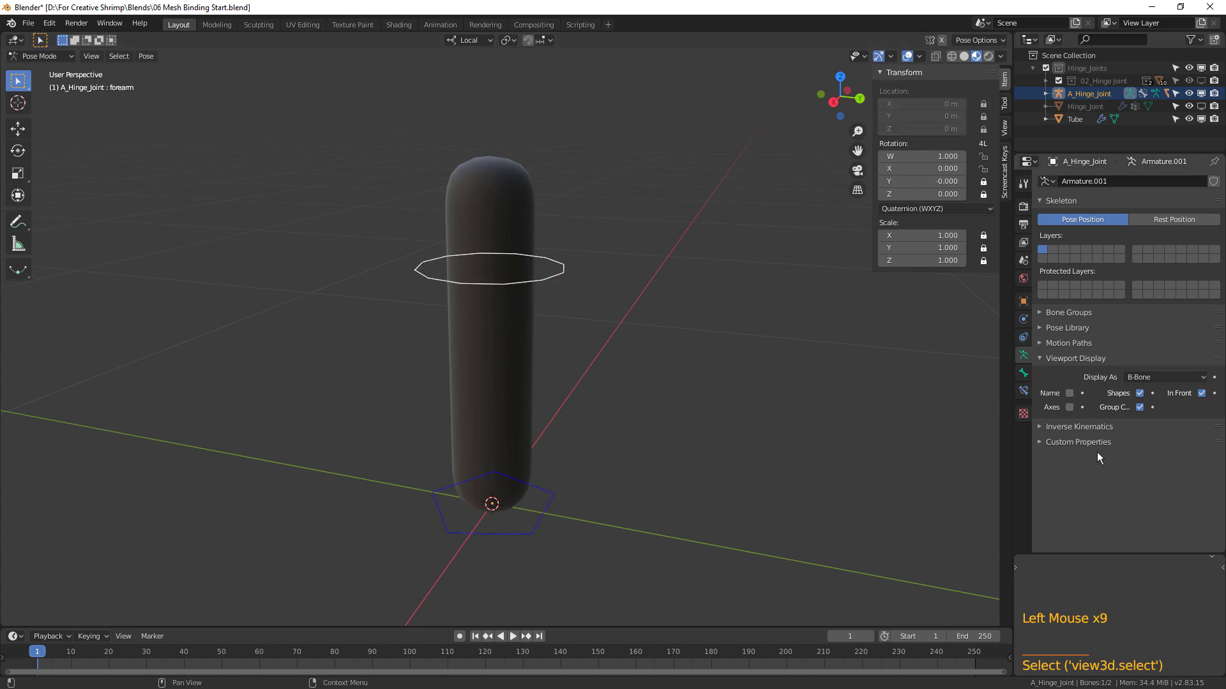
left_click(1023, 373)
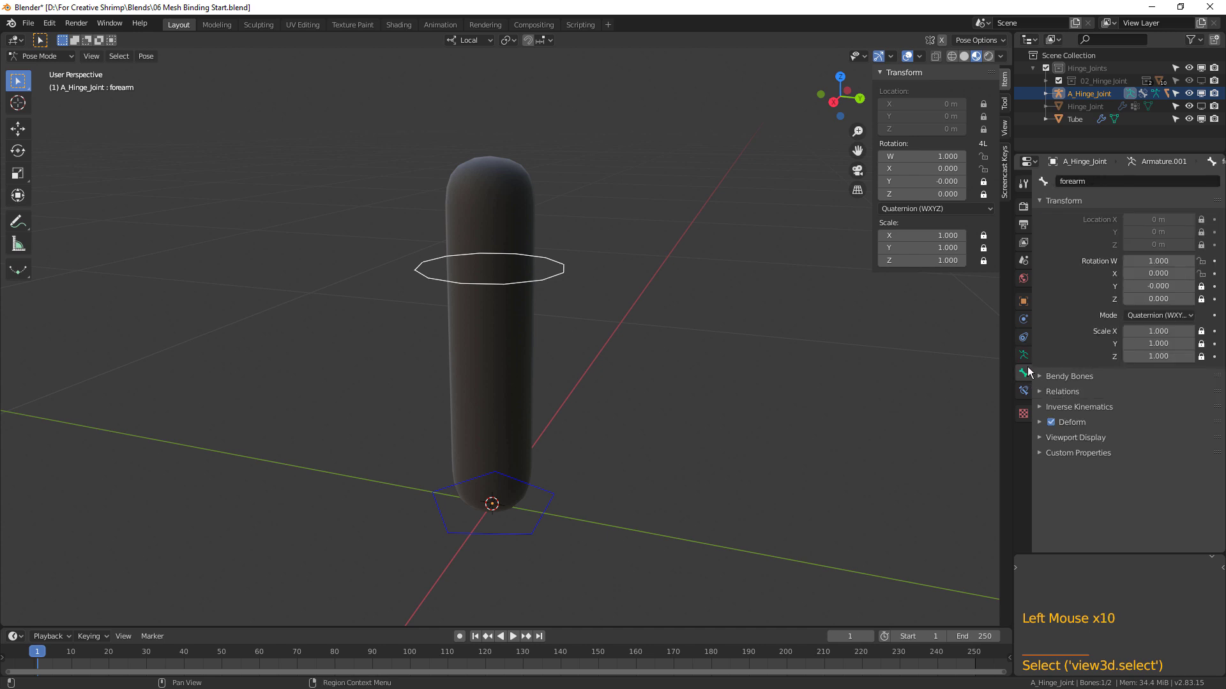
left_click(1051, 423)
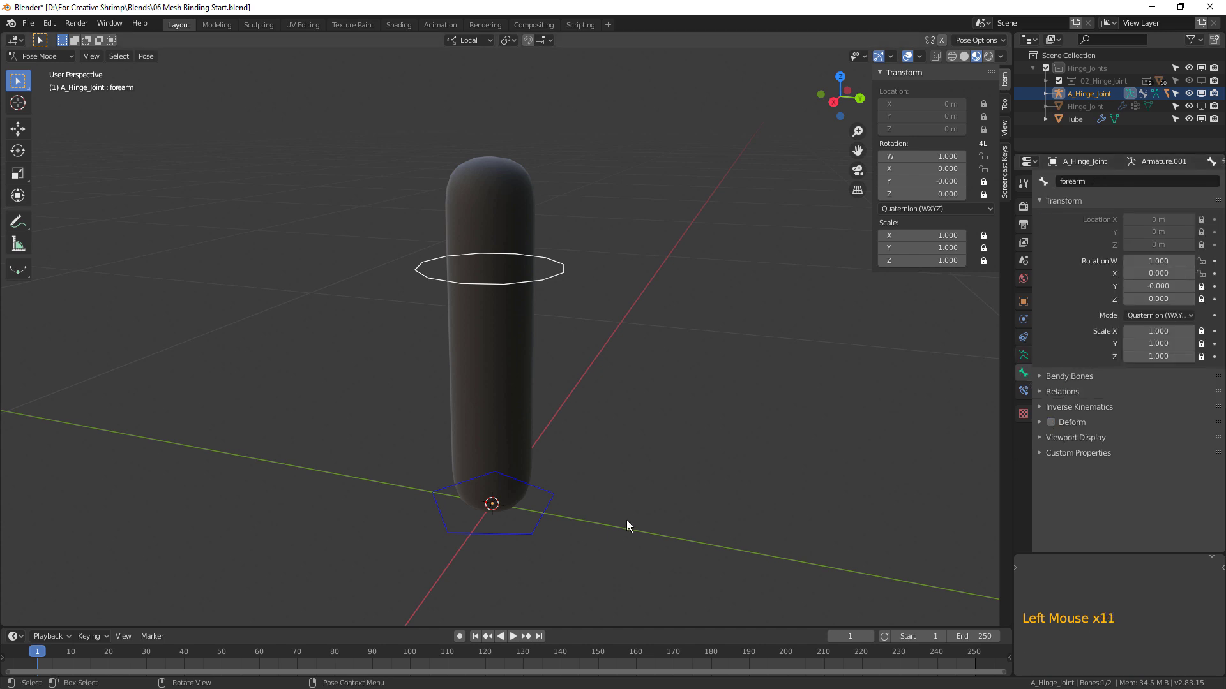
Parent the tube mesh to the hinge joint armature using Armature Deform With Automatic Weights
middle_click_drag(650, 524, 541, 330)
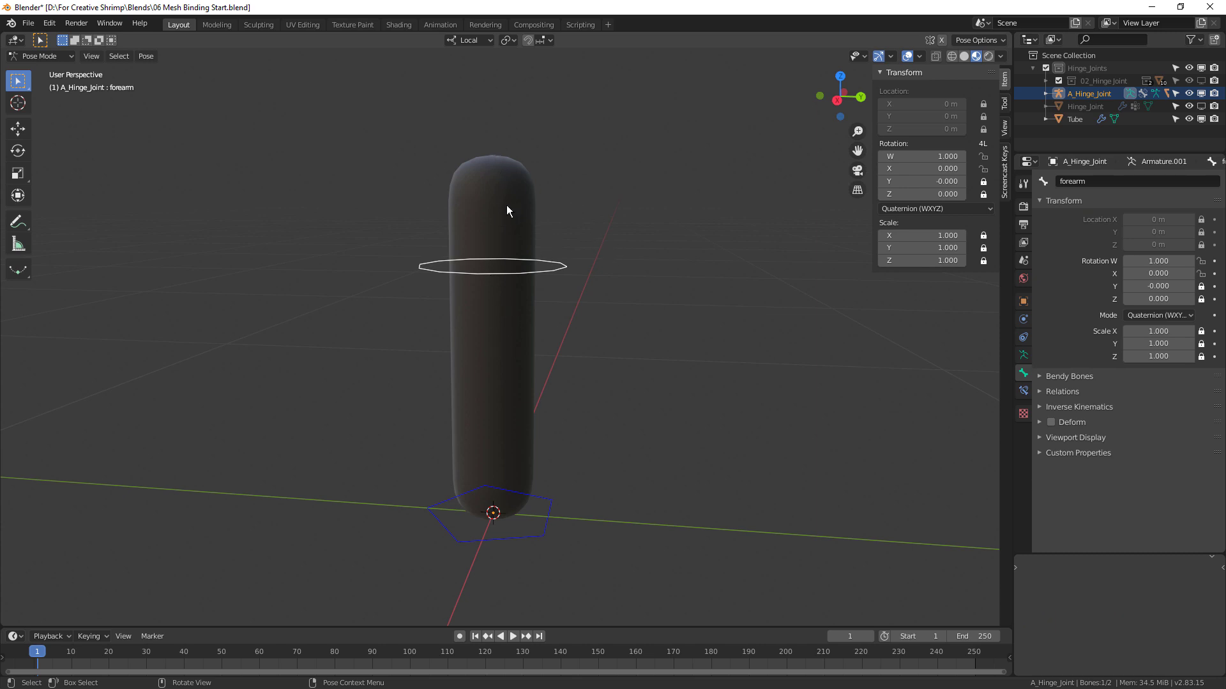
left_click(508, 187)
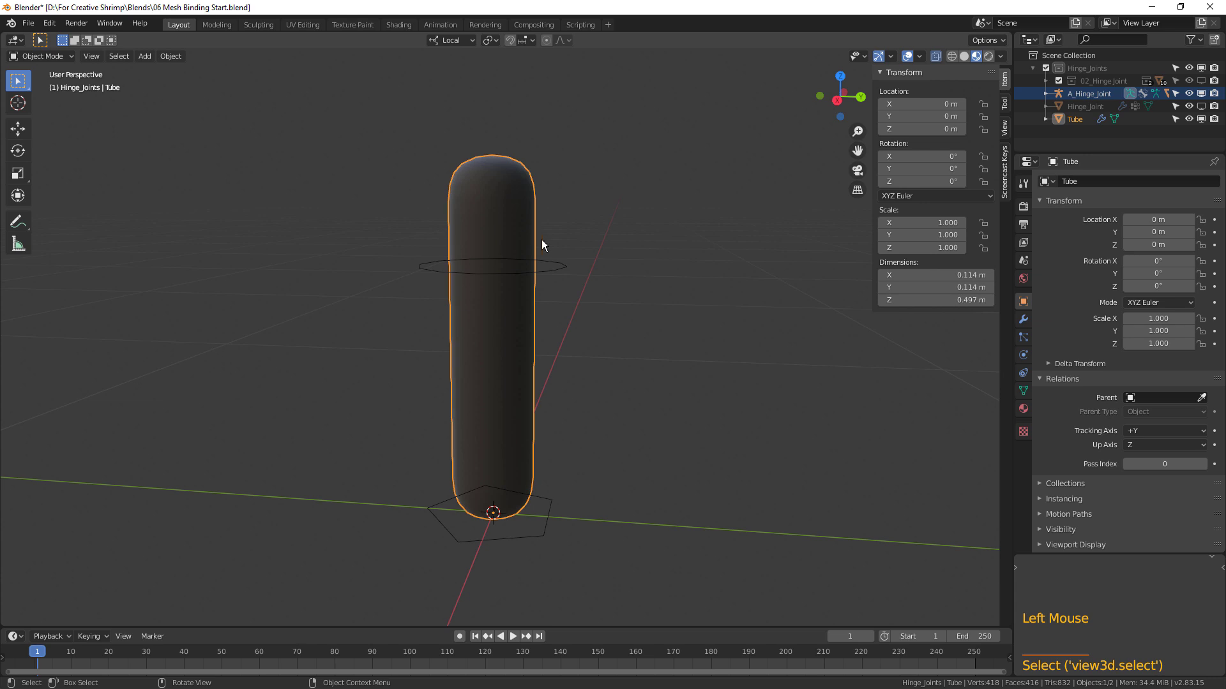
left_click(568, 266, "shift")
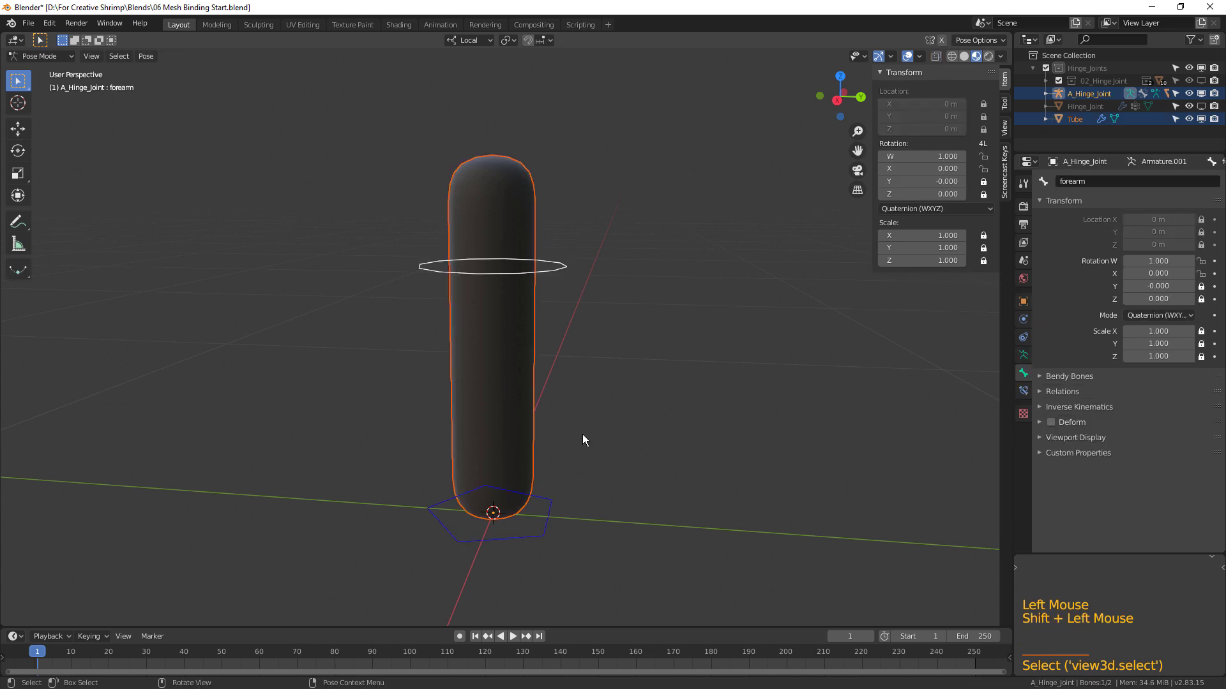
key("ctrl+p")
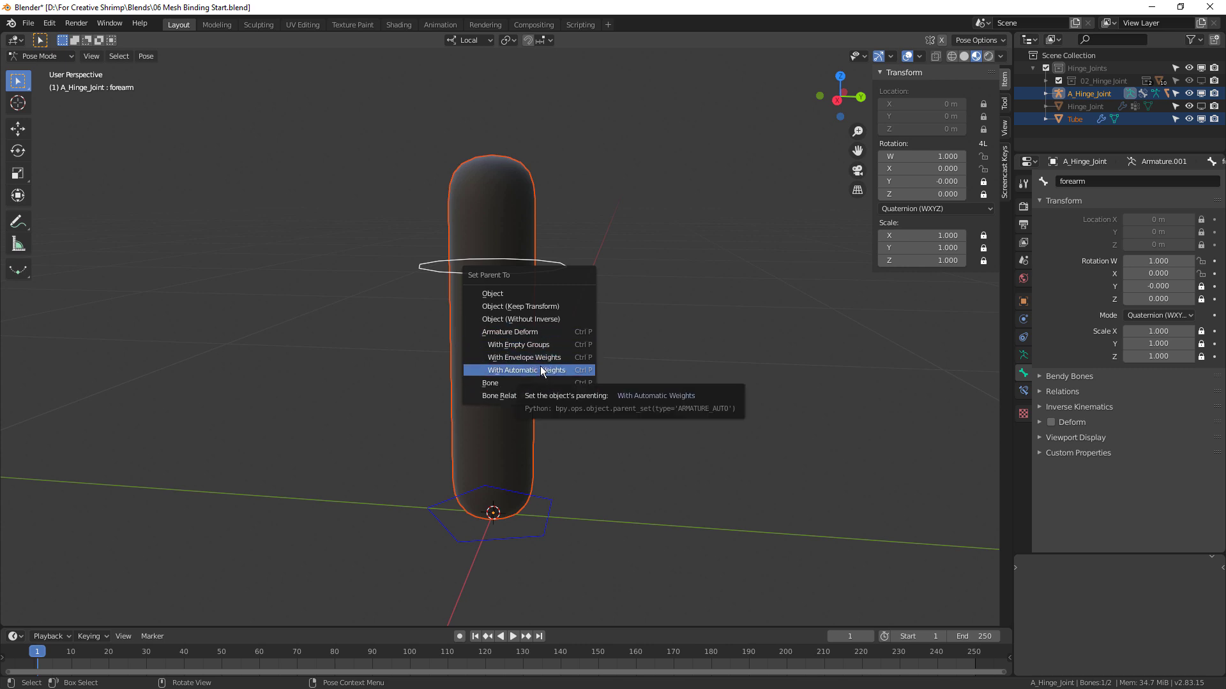
left_click(521, 371)
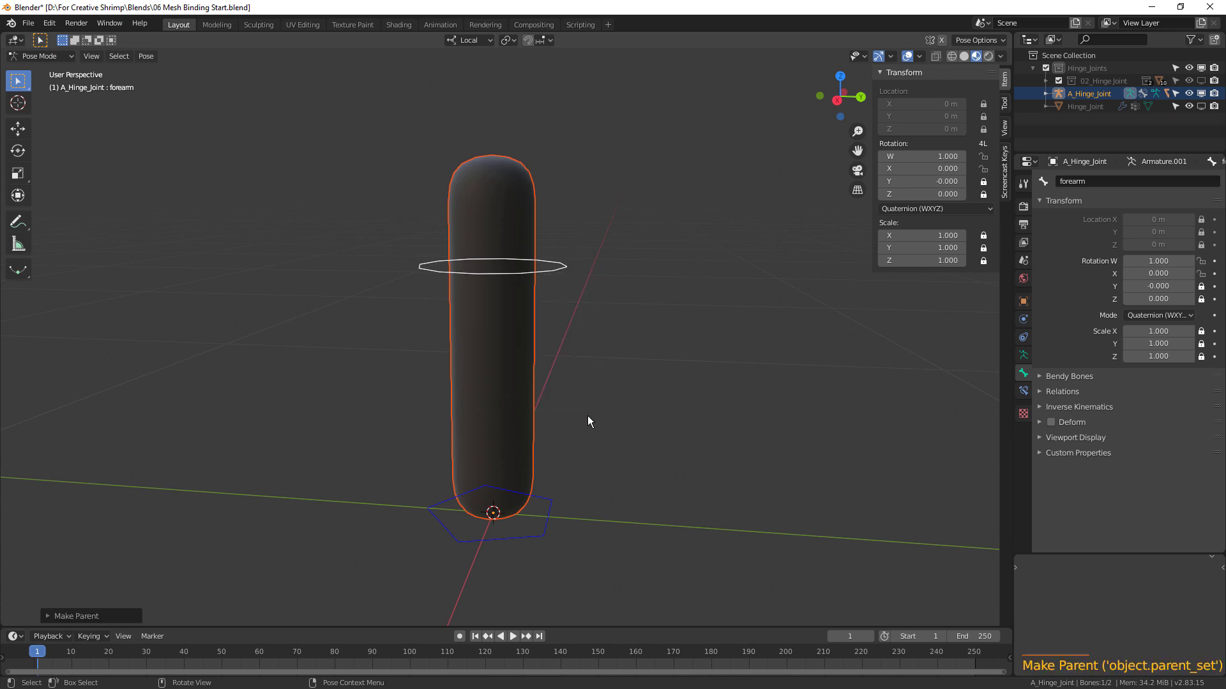
Check the tube's vertex groups and compare the Deform setting of the forearm and arm bones
left_click(489, 197)
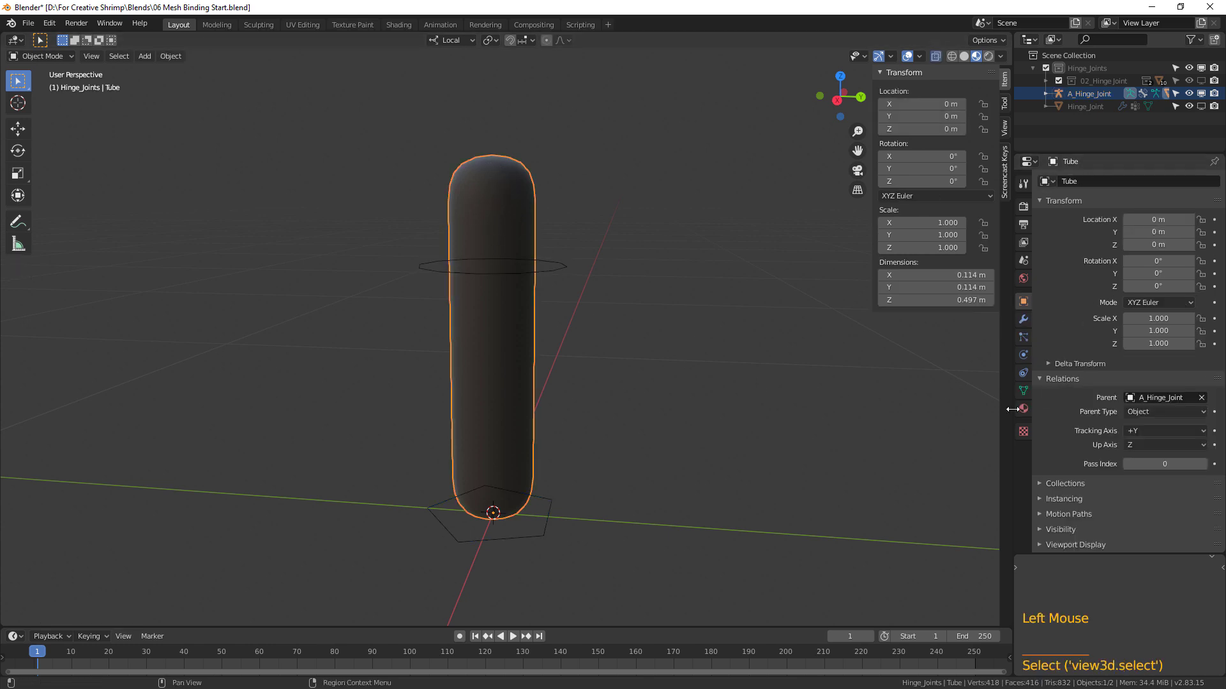
left_click(1023, 390)
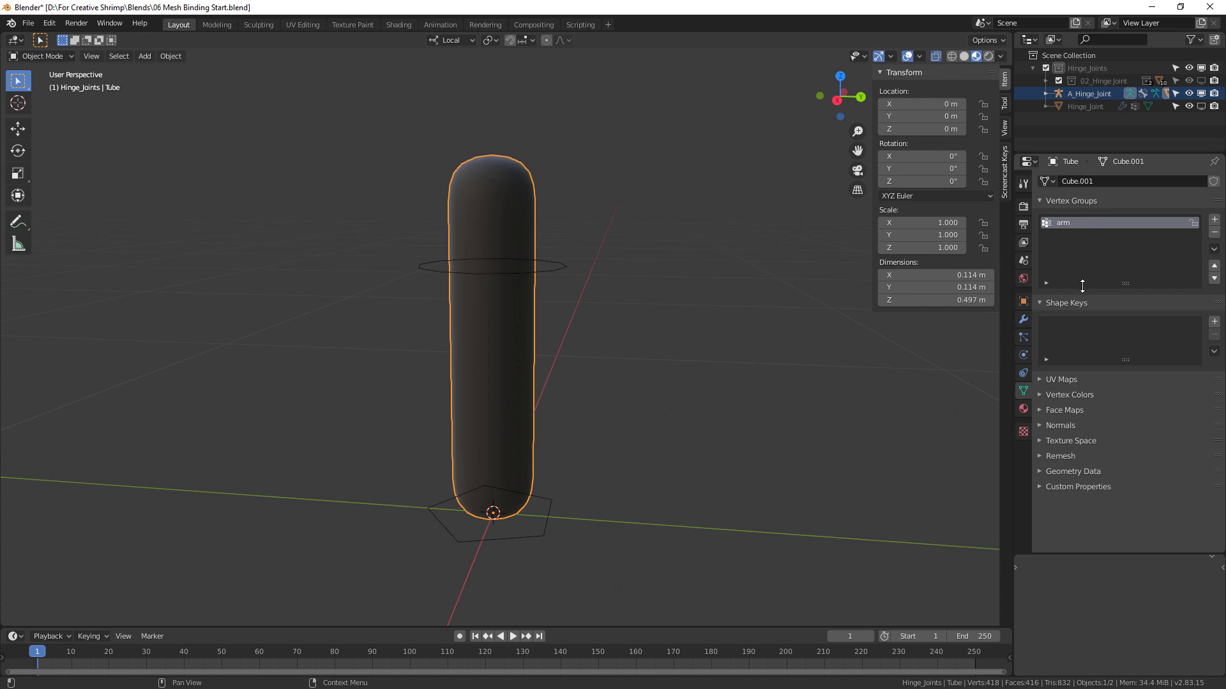
left_click(559, 277)
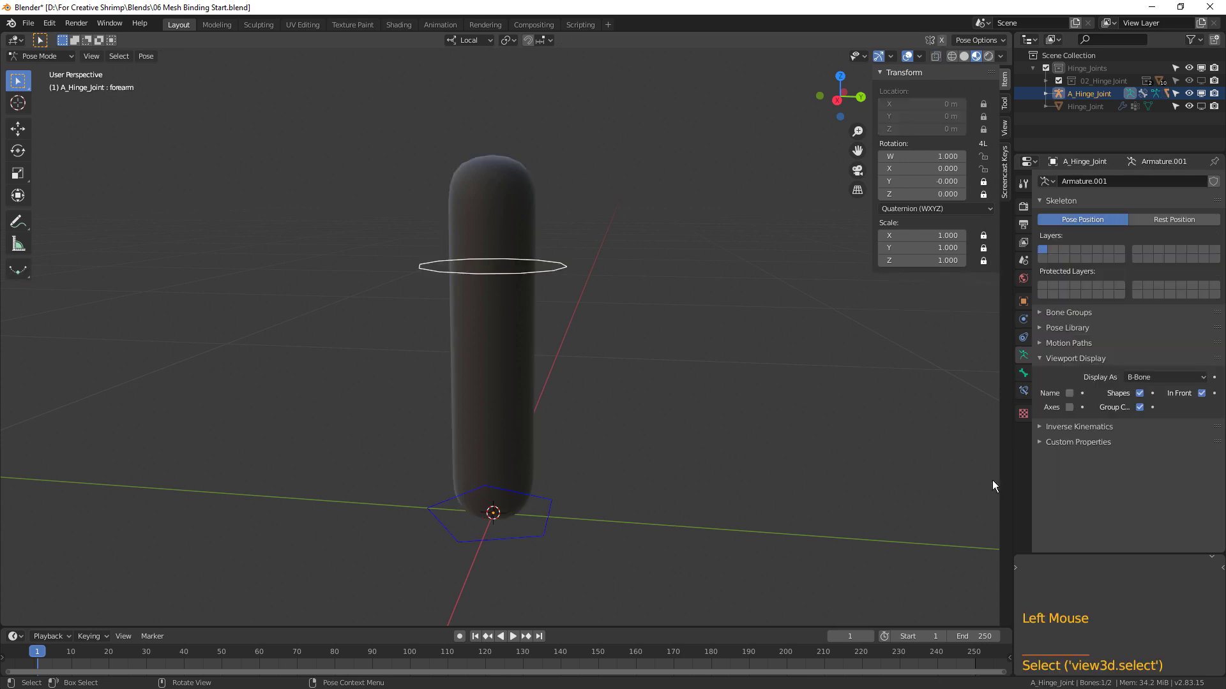
left_click(1024, 373)
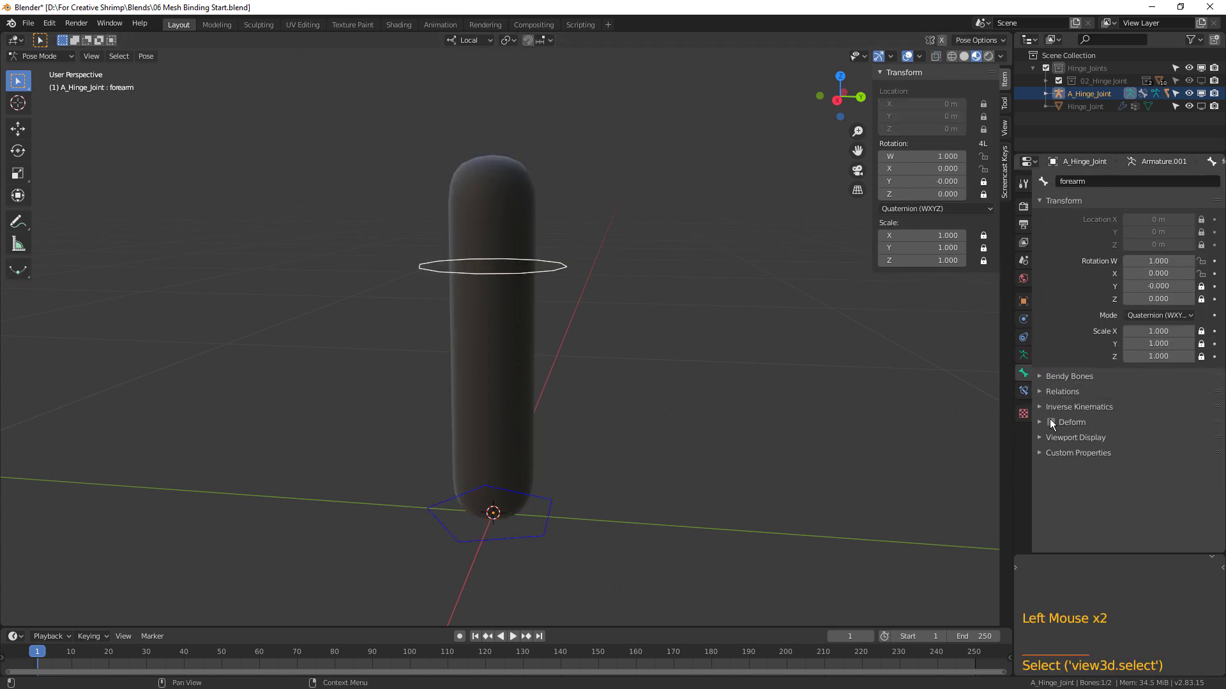
left_click(516, 538)
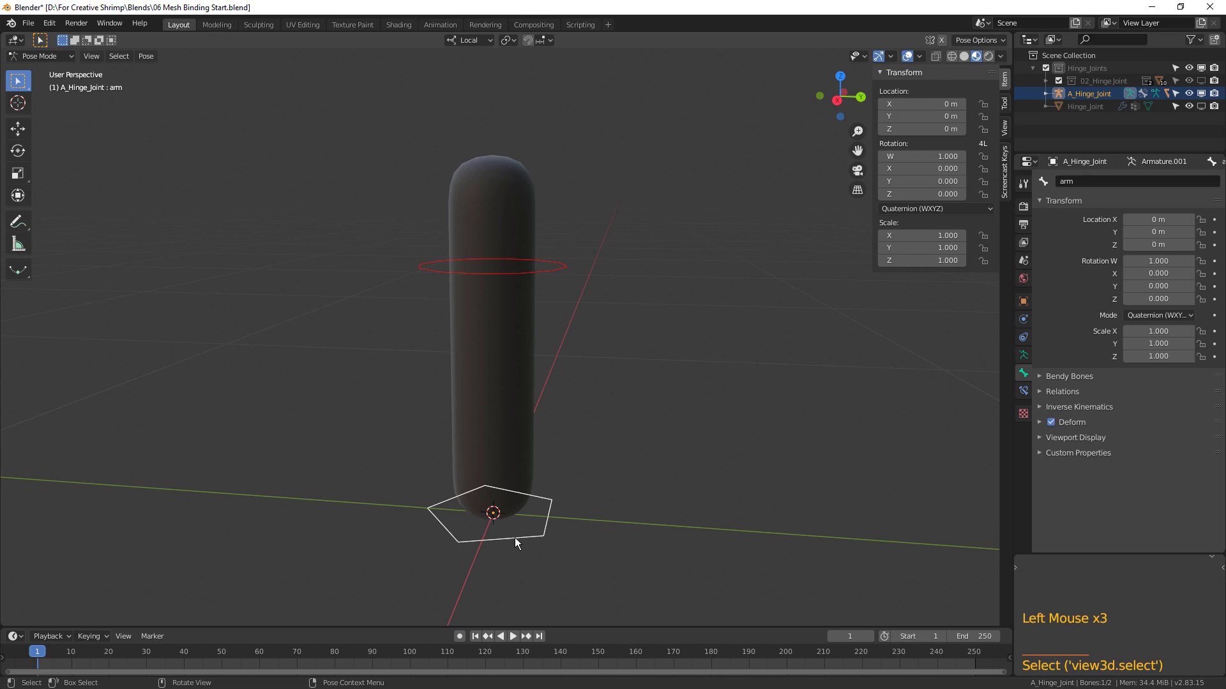
Undo the automatic weights parenting and the change to the forearm bone's Deform option
key("ctrl+z")
key("ctrl+z")
key("ctrl+z")
key("ctrl+z")
key("ctrl+z")
key("ctrl+z")
key("ctrl+z")
key("ctrl+z")
key("ctrl+z")
key("ctrl+z")
key("ctrl+z")
key("ctrl+z")
key("ctrl+z")
left_click(550, 290)
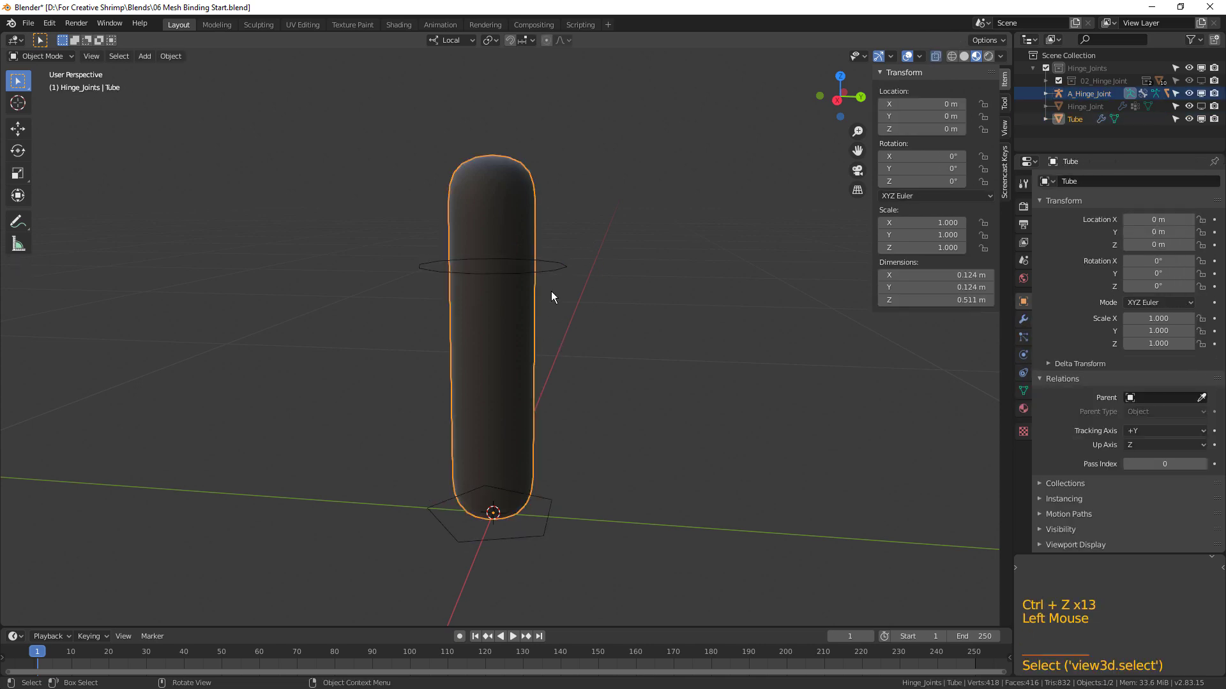
left_click(559, 270)
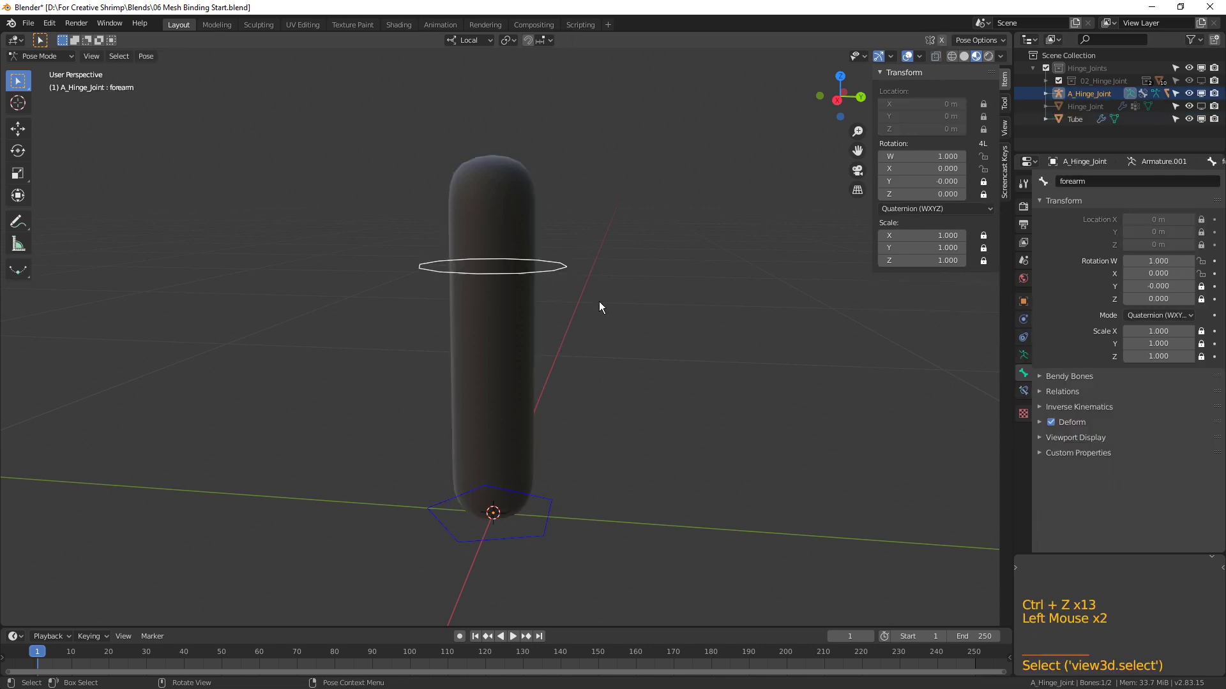
Parent the tube to the armature's forearm and arm bones with automatic weights and check the tube's vertex groups
left_click(514, 184)
left_click(564, 275, "shift")
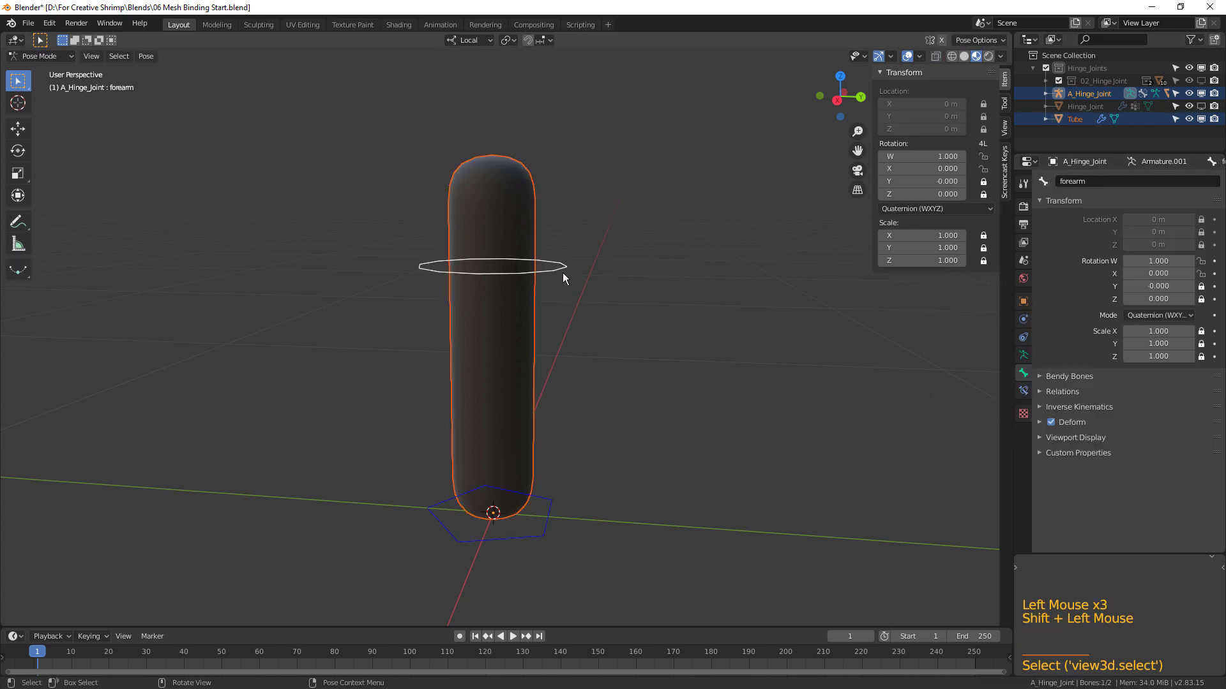
left_click(545, 535, "shift")
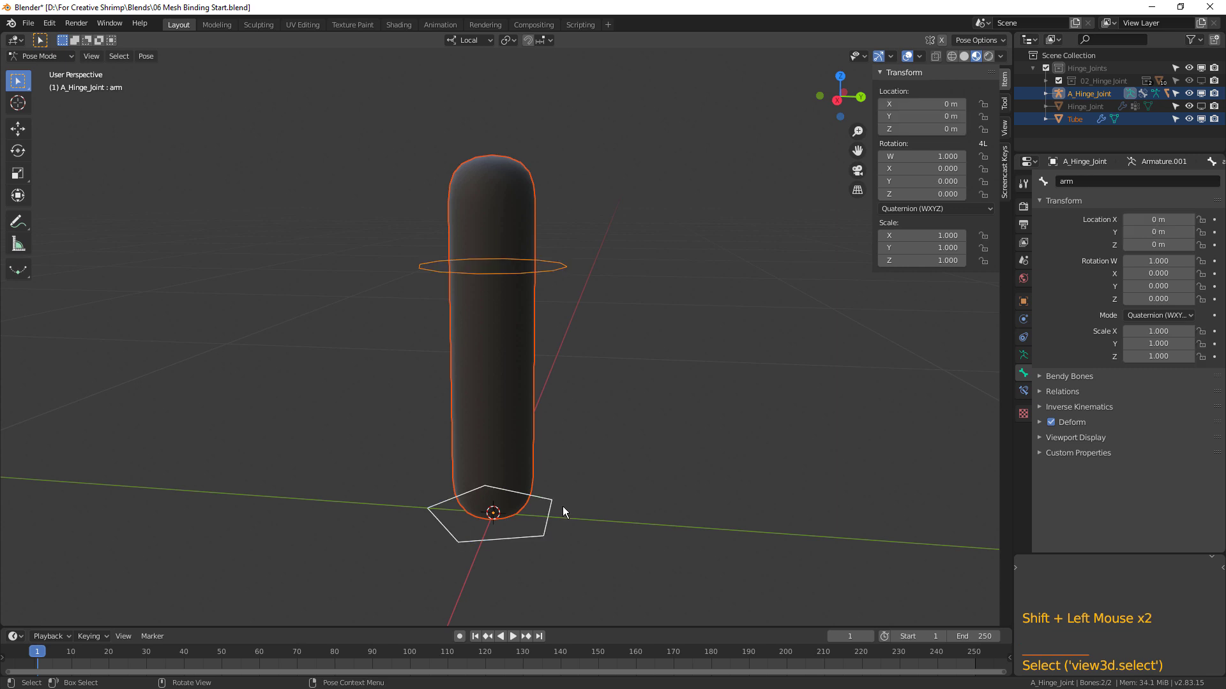
key("ctrl+p")
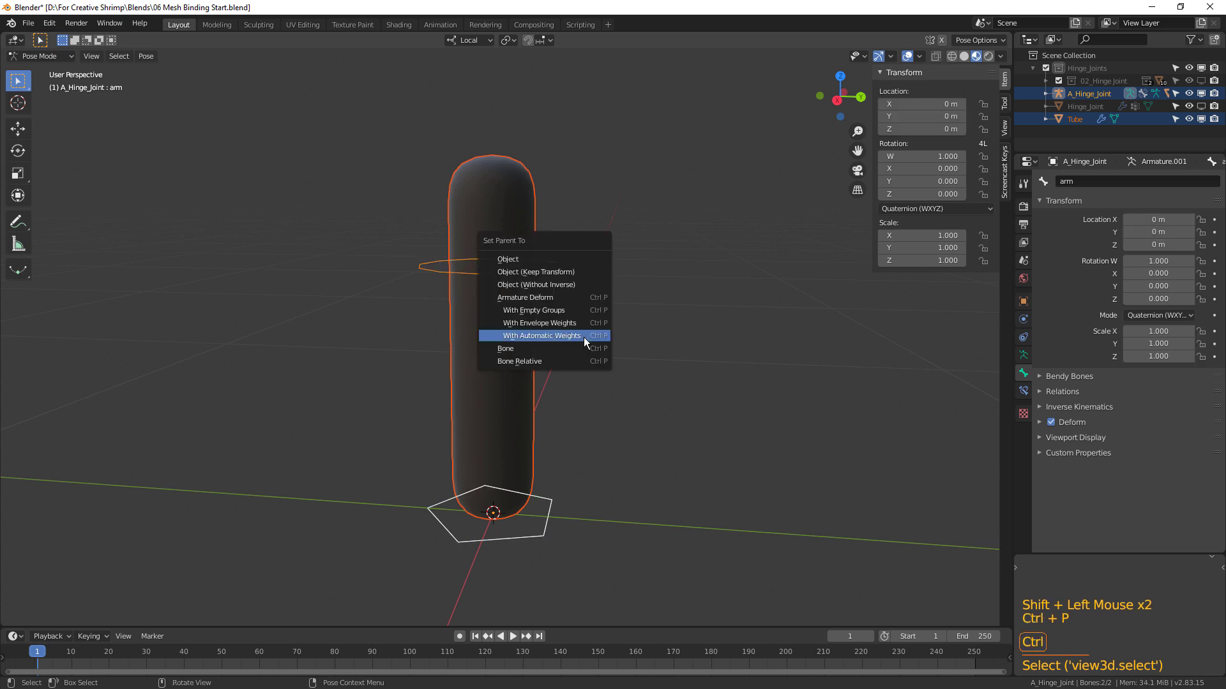
left_click(520, 337)
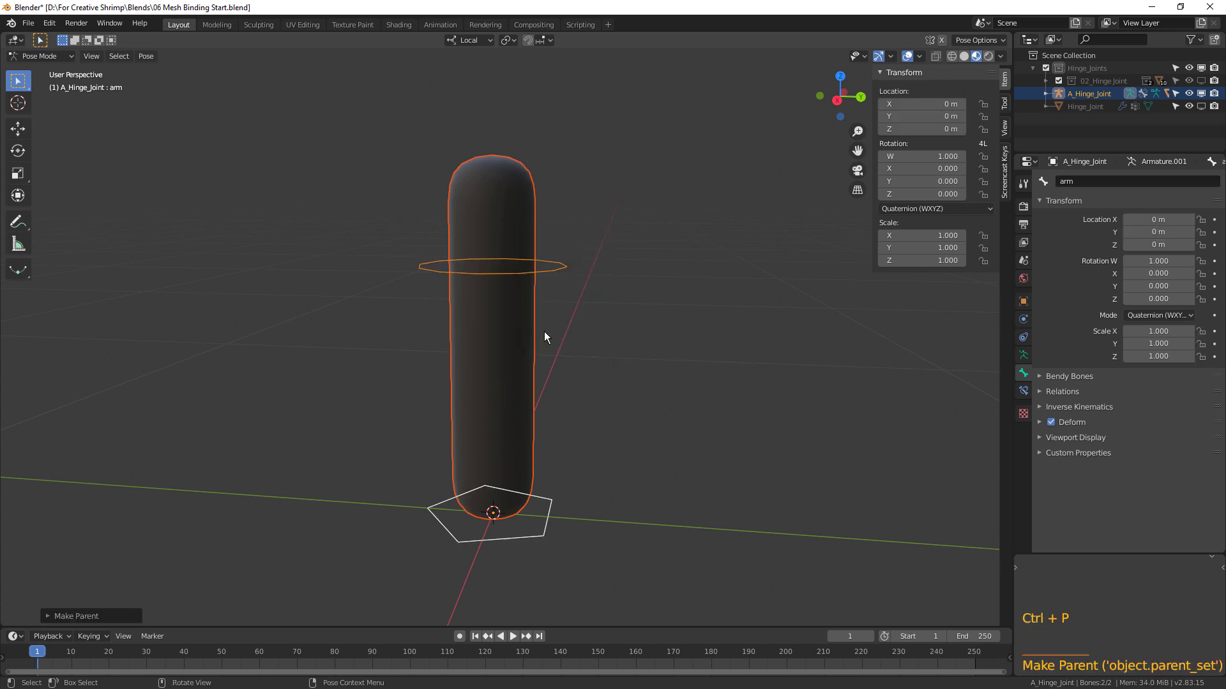
left_click(517, 217)
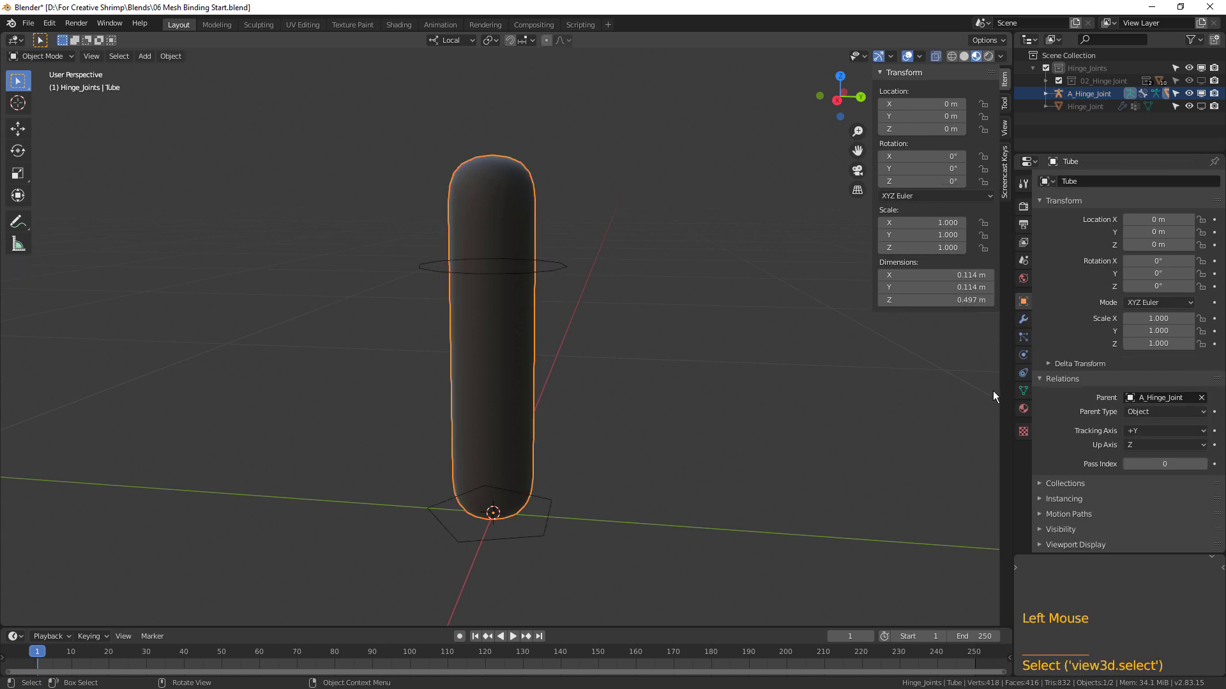
left_click(1024, 391)
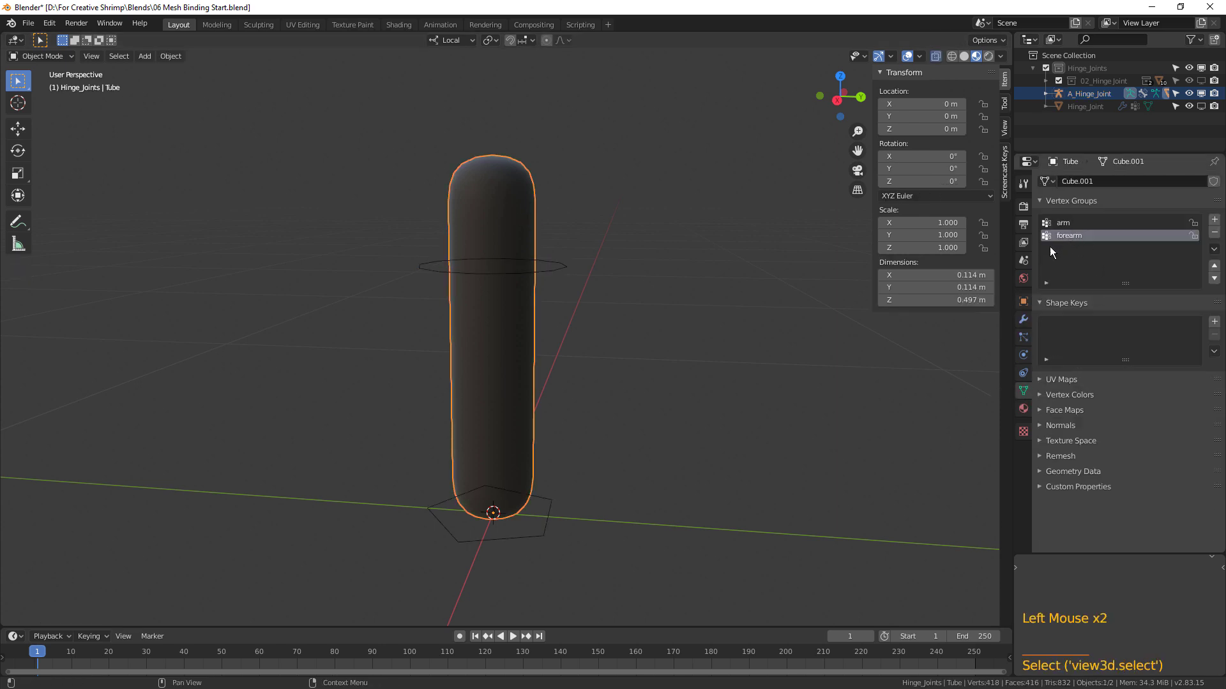
Rotate the forearm bone about 90° to test how the tube bends
left_click(564, 268)
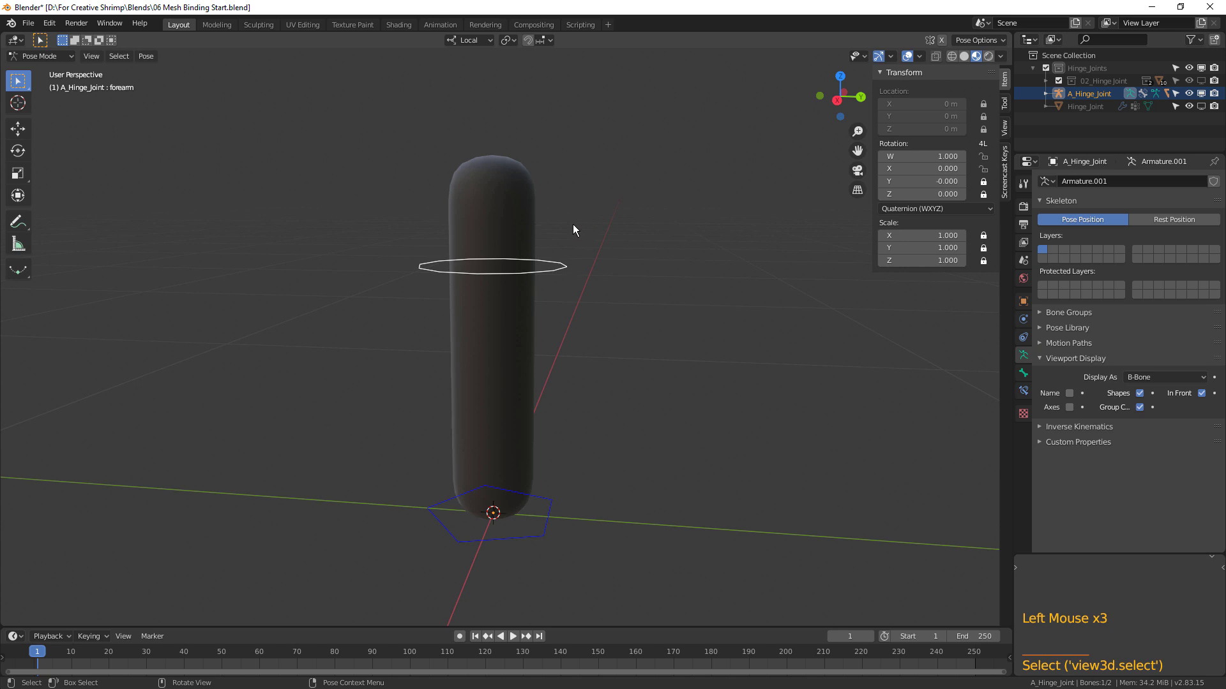
key("r")
left_click(600, 478)
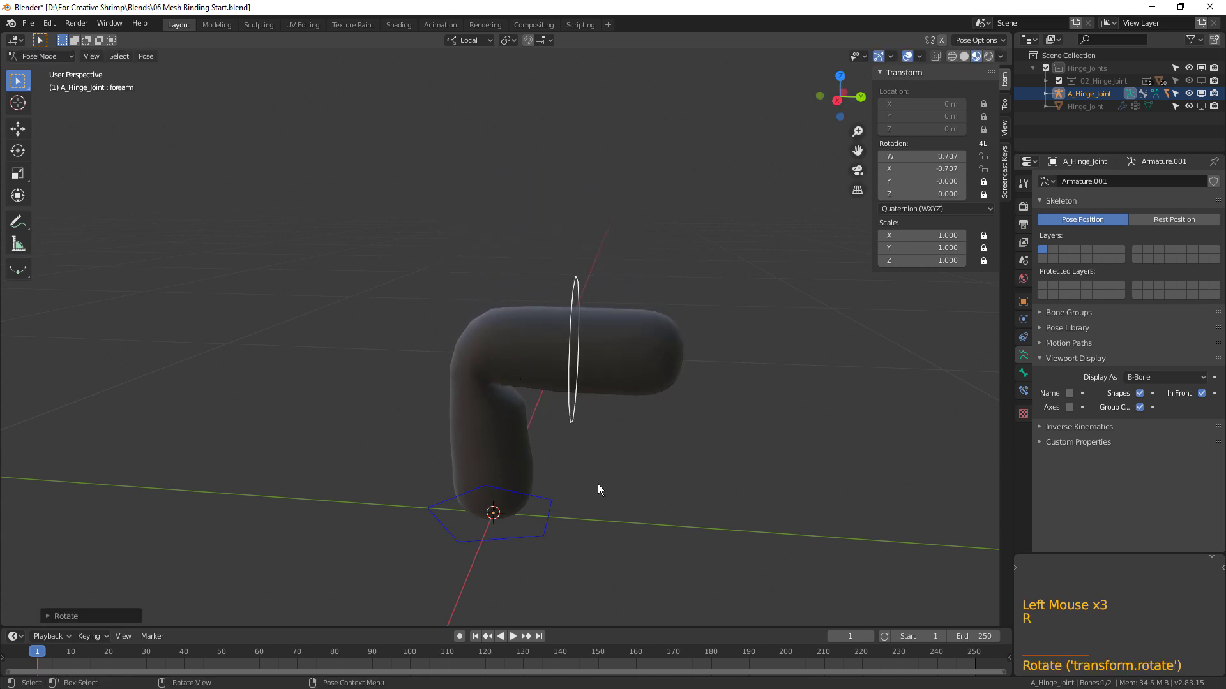
Move the tube's Armature modifier above the Subdivision modifier and inspect the bend
left_click(594, 375)
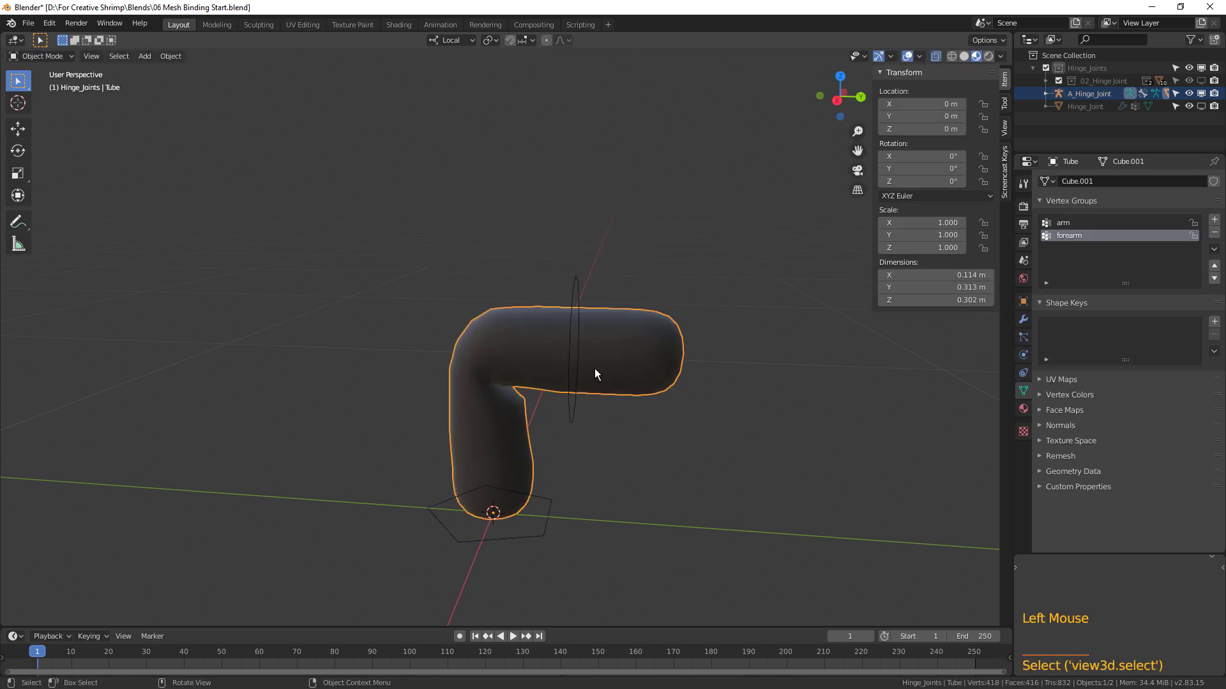
left_click(1024, 319)
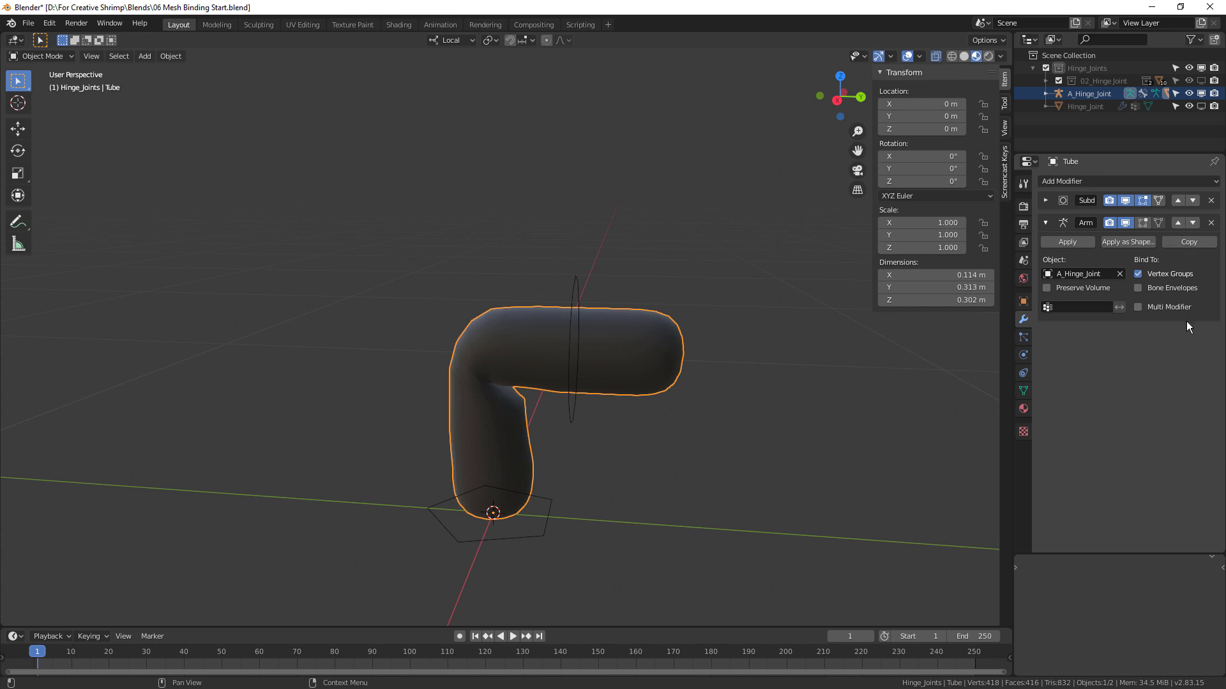
left_click(1177, 222)
mouse_move(562, 447)
middle_mouse_down()
mouse_move(545, 428)
mouse_move(545, 438)
middle_mouse_up()
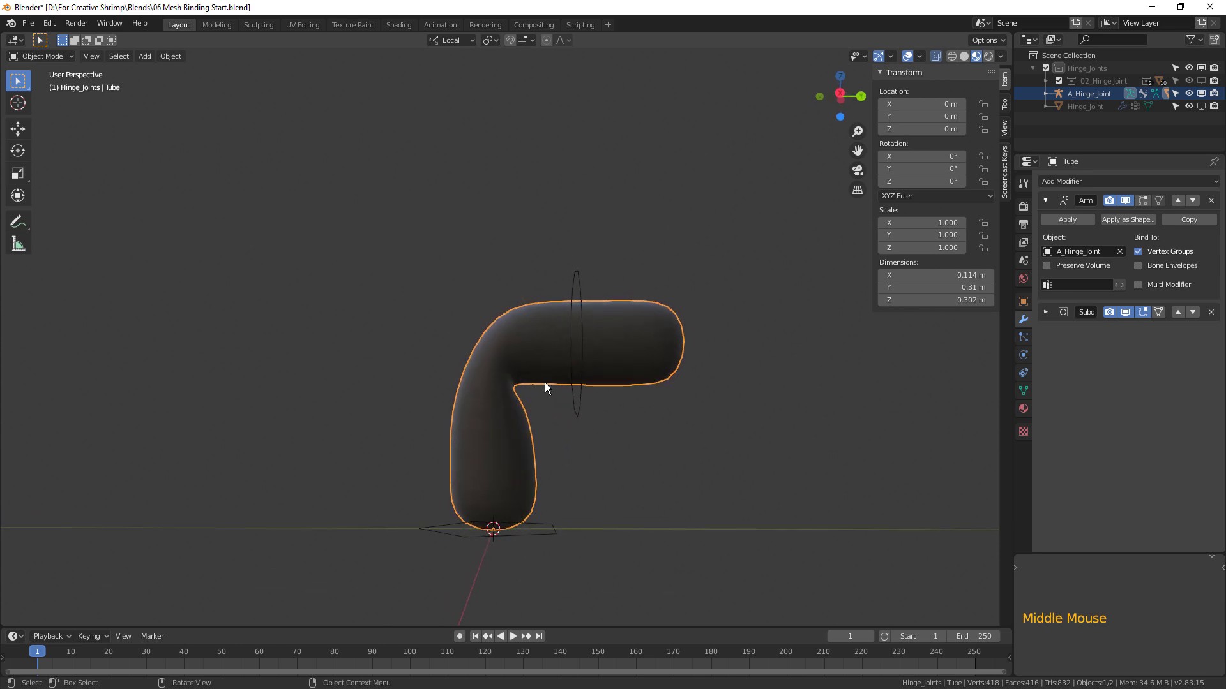
middle_click_drag(679, 378, 669, 388)
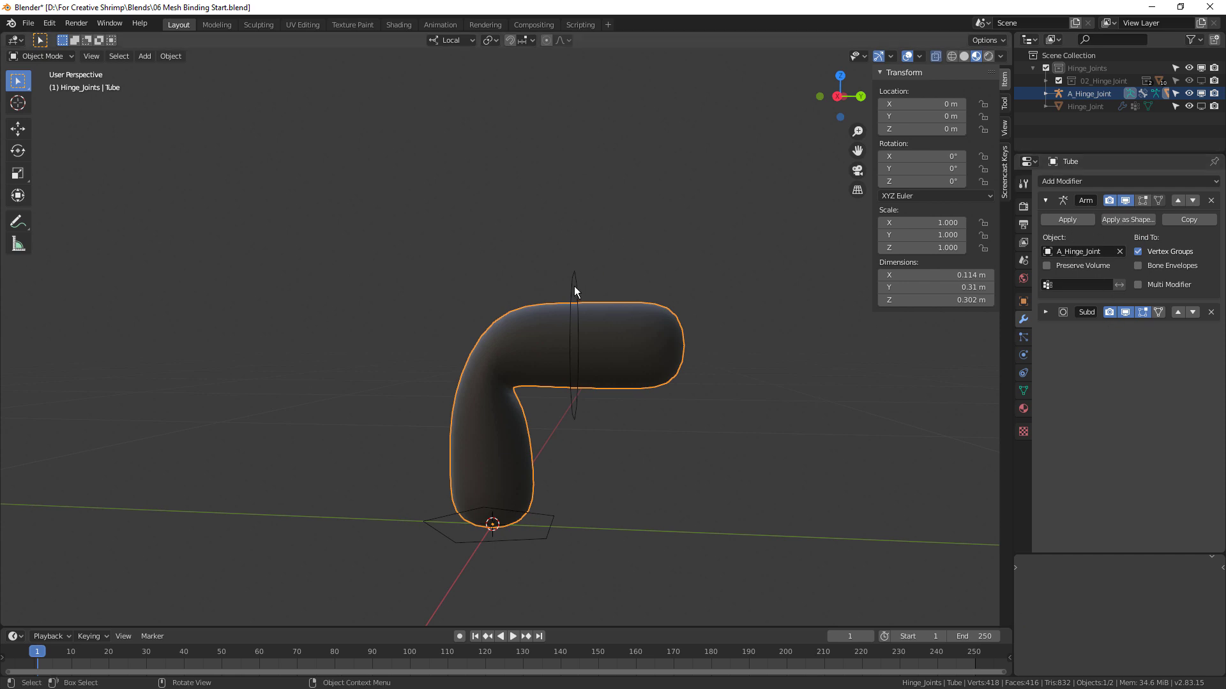
Undo the modifier reordering, the forearm rotation and the tube's parenting to the armature
key("ctrl+z")
key("ctrl+z")
key("ctrl+z")
key("ctrl+z")
key("ctrl+z")
key("ctrl+z")
key("ctrl+z")
middle_click_drag(603, 290, 668, 302)
Select the tube together with the forearm bone and look at the With Envelope Weights parenting option without applying it
left_click(553, 212)
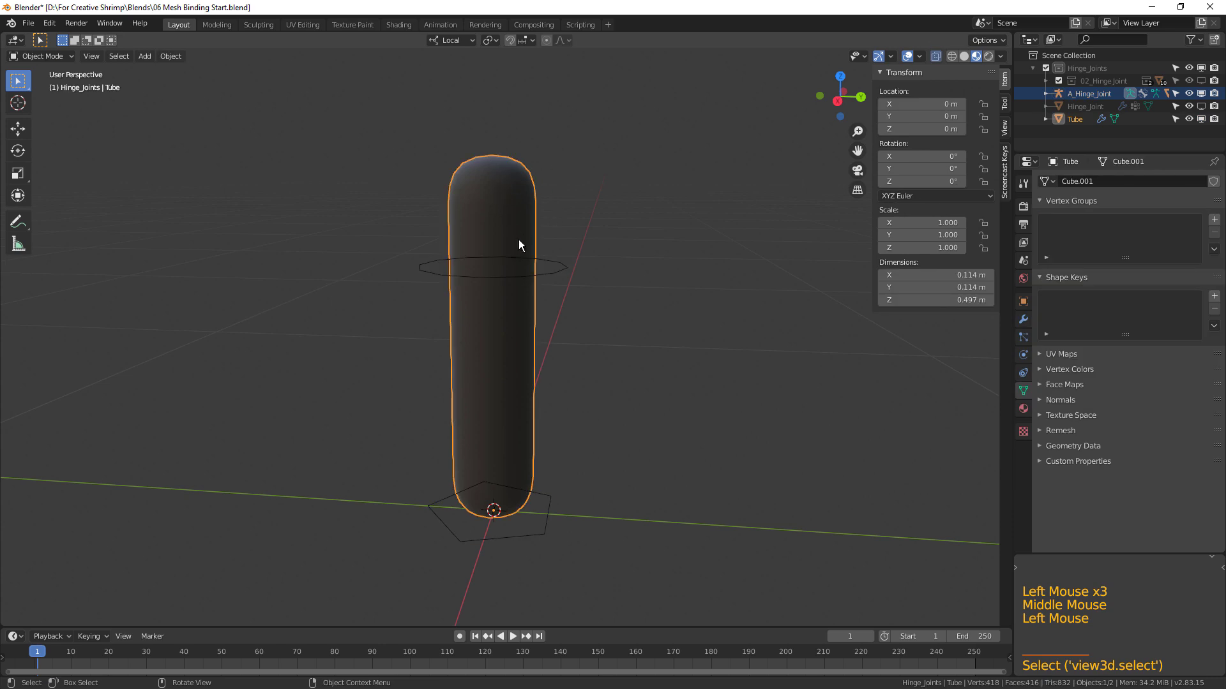
left_click(561, 270, "shift")
middle_click_drag(561, 270, 523, 294)
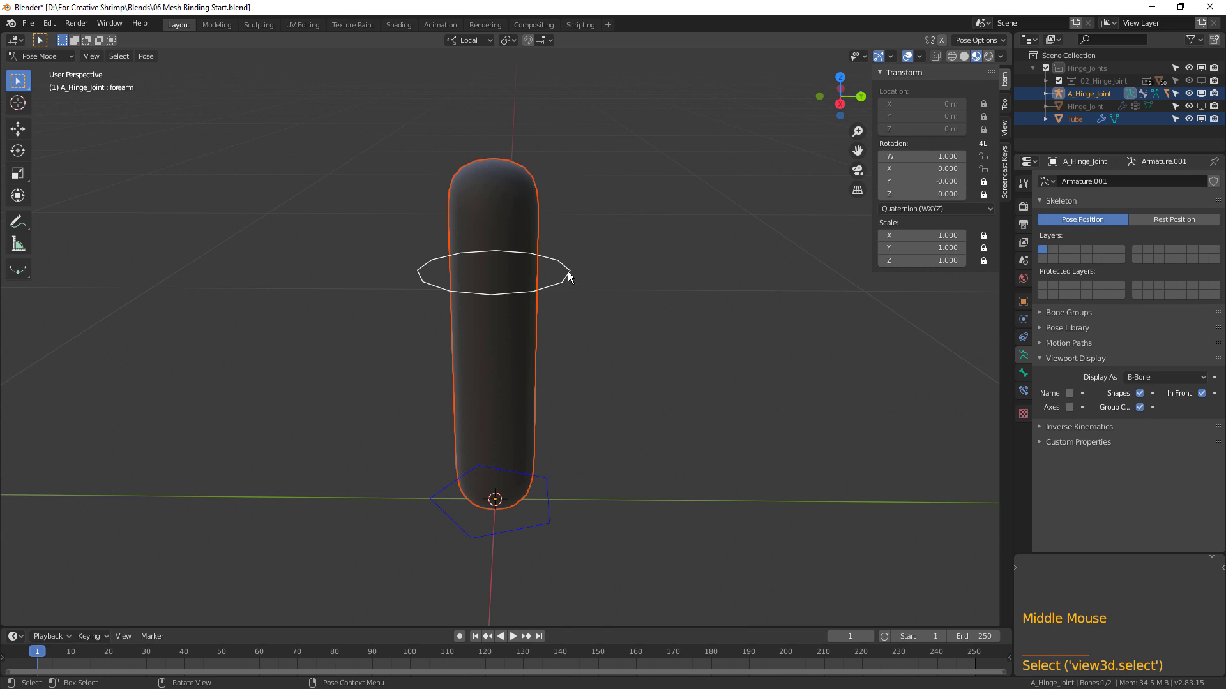
key("ctrl+p")
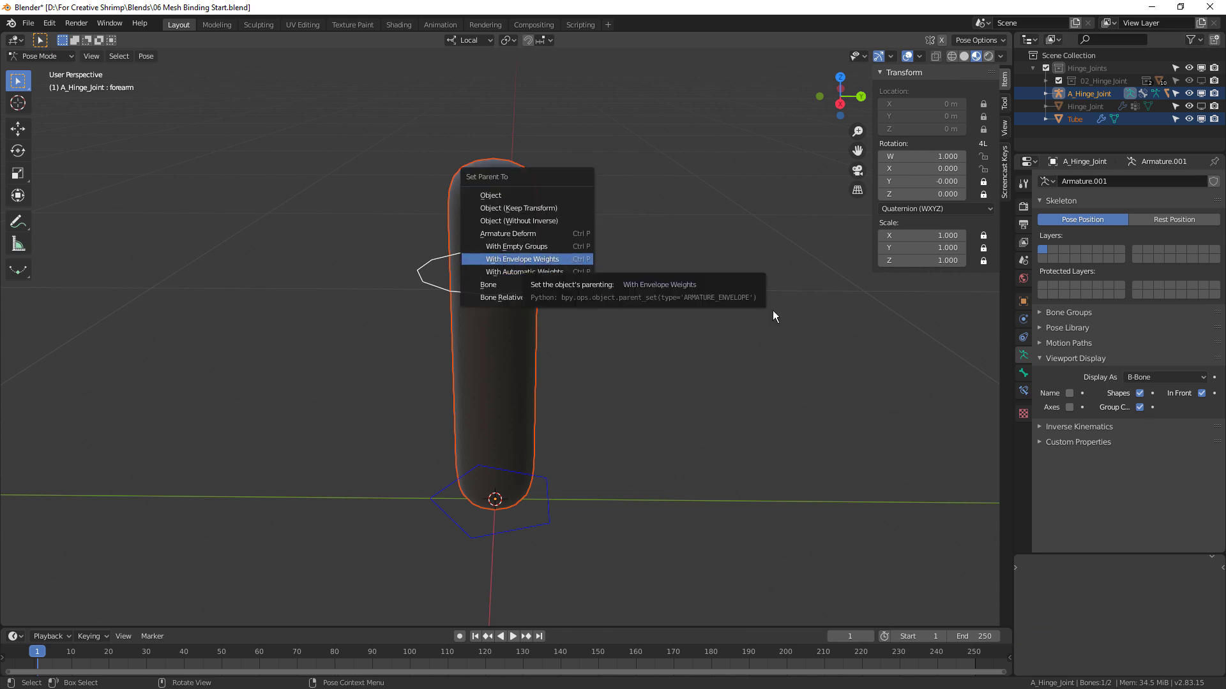
left_click(565, 273)
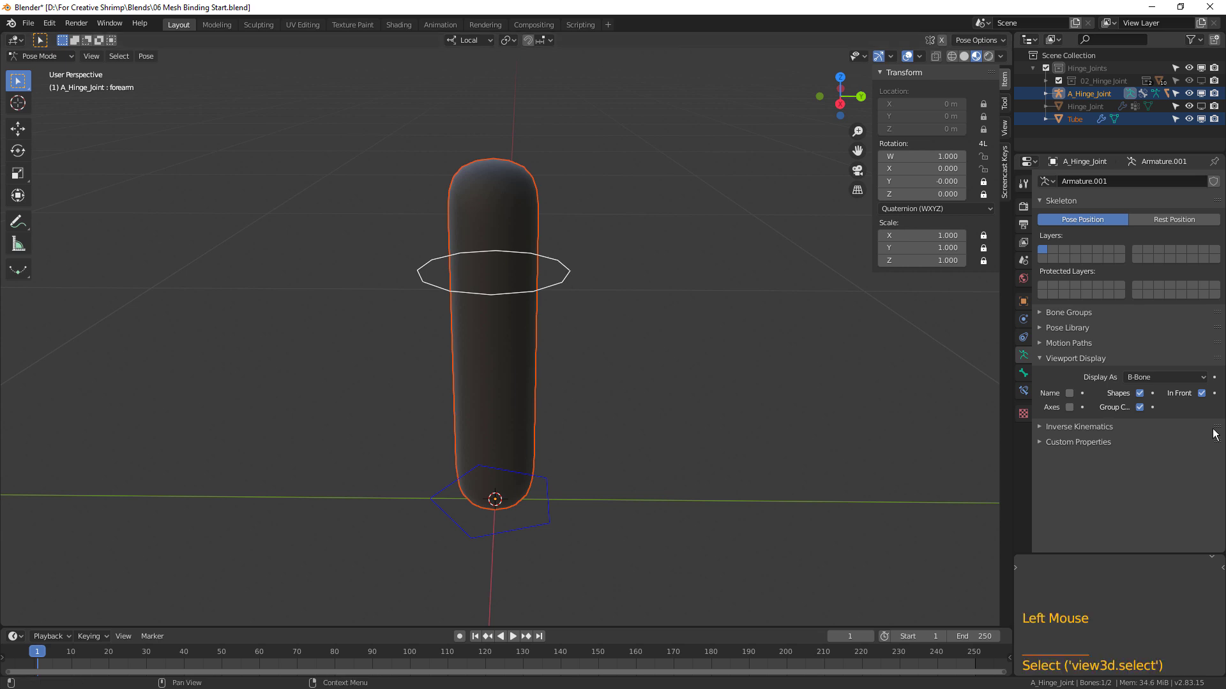
Set the armature's viewport display to Envelope and turn off its custom bone Shapes
left_click(1140, 376)
left_click(1155, 432)
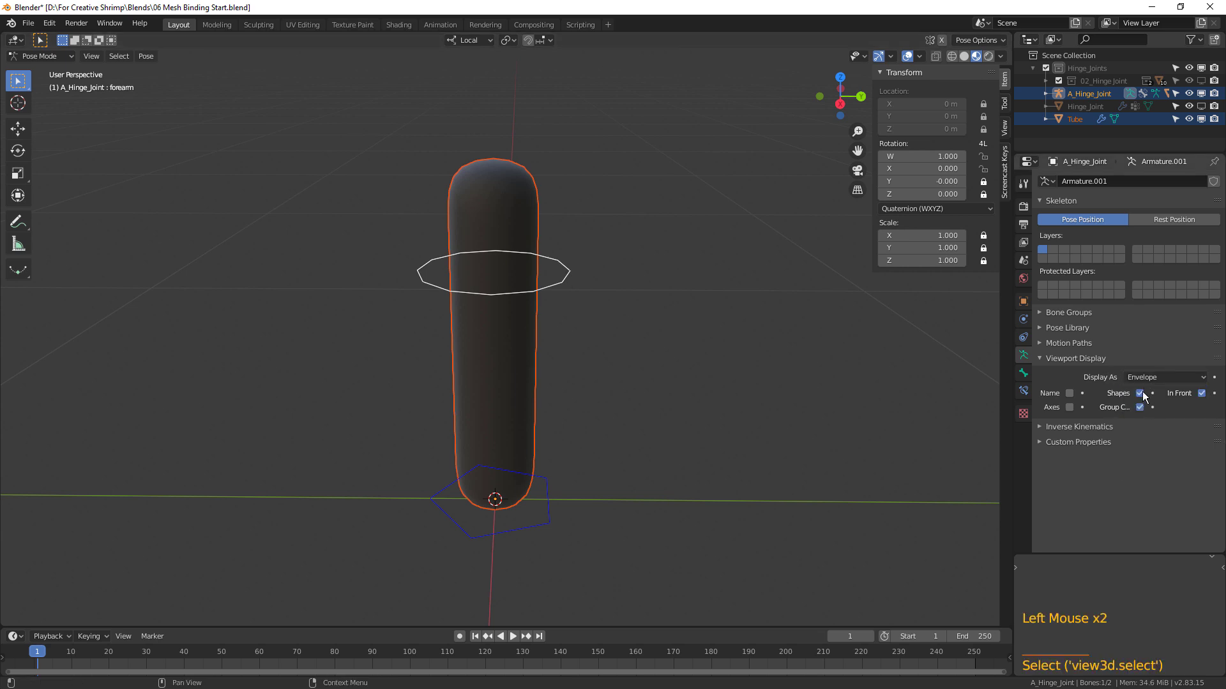
mouse_move(731, 377)
middle_mouse_down()
mouse_move(752, 348)
mouse_move(529, 317)
middle_mouse_up()
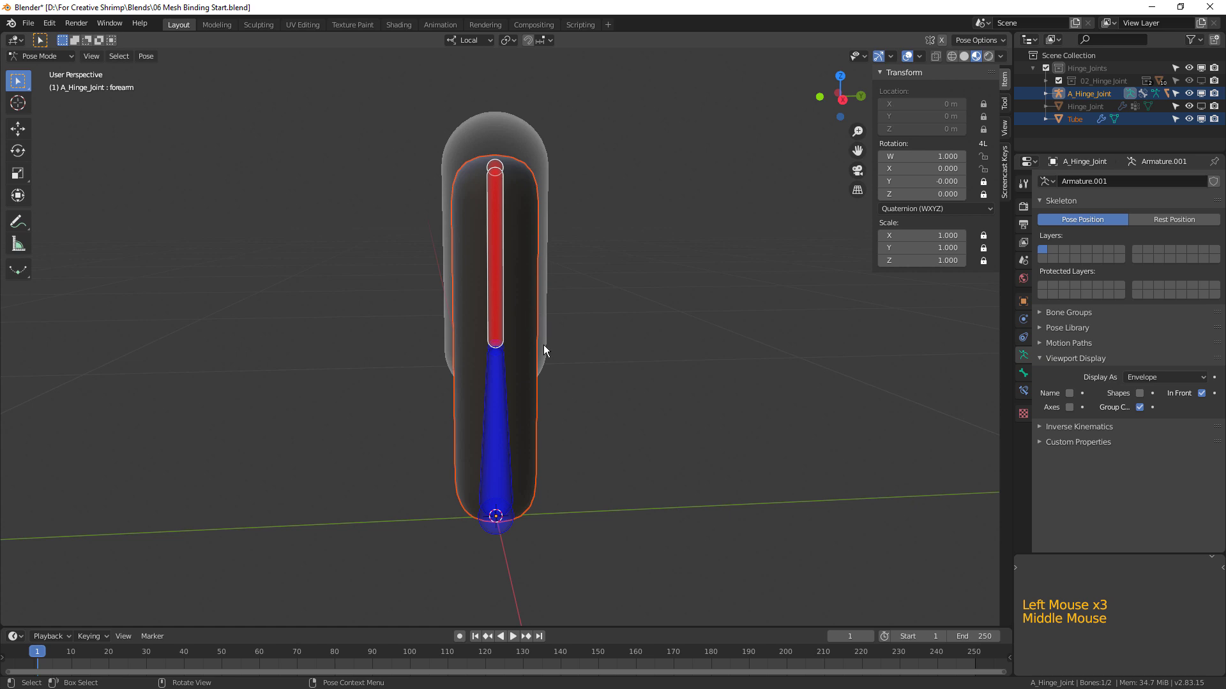
In the armature's Edit Mode, set the radius of the joint between the arm and forearm bones to 0.02 m, and return to Pose Mode
left_click(493, 351)
middle_click_drag(527, 361, 506, 353)
key("Tab")
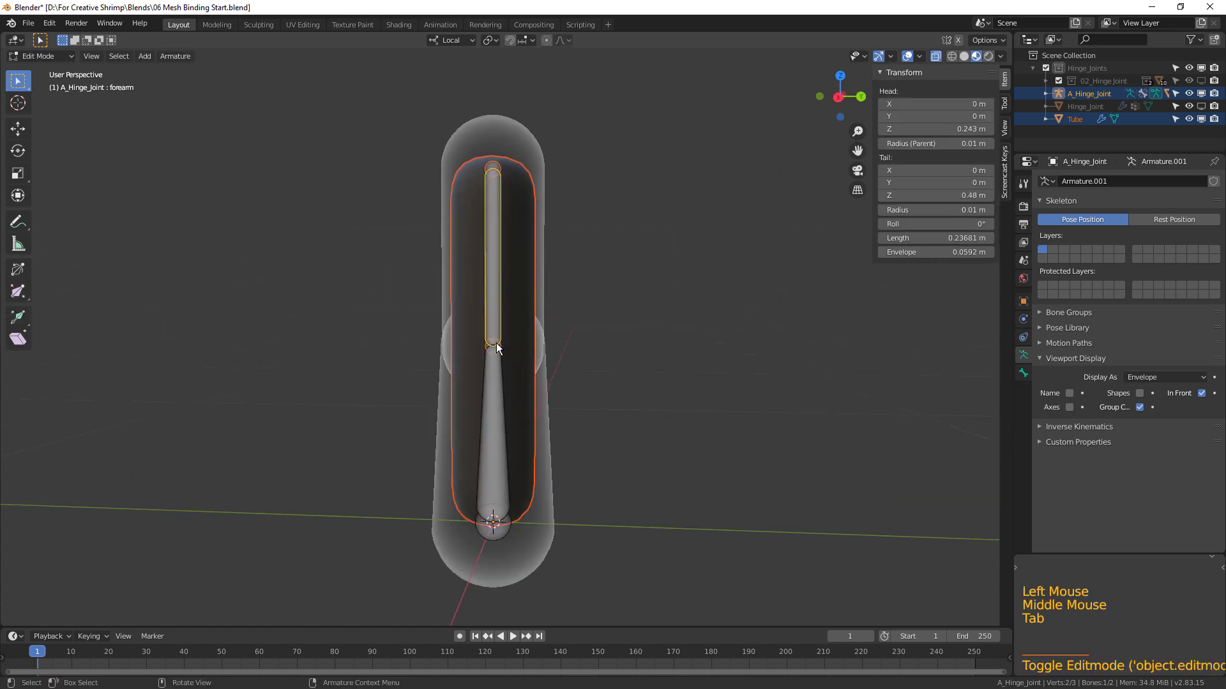
left_click(504, 348)
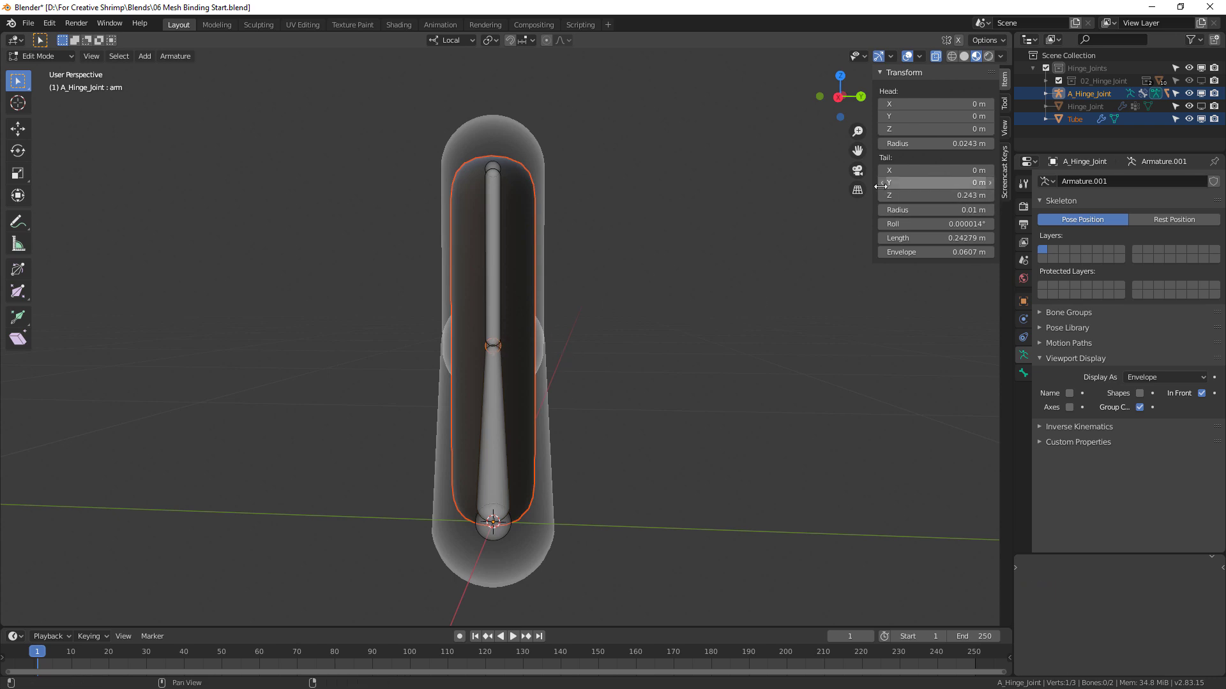
mouse_move(954, 210)
left_mouse_down()
mouse_move(996, 210)
mouse_move(974, 210)
left_mouse_up()
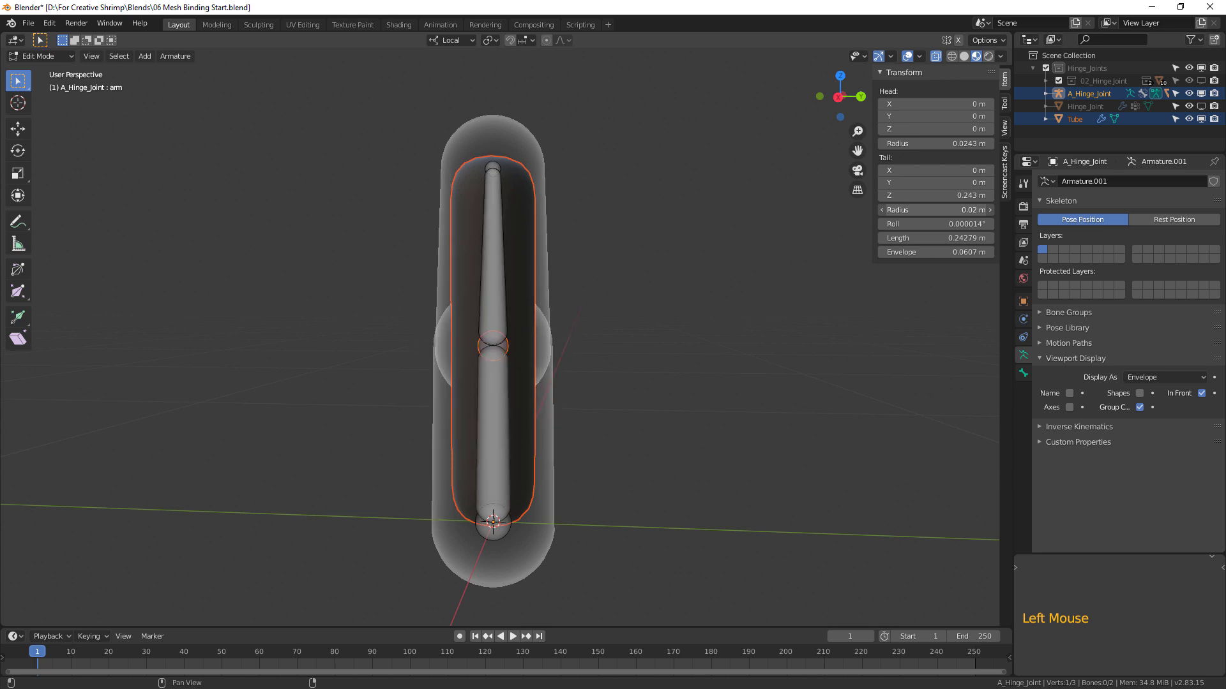
key("Tab")
middle_click_drag(545, 339, 553, 336)
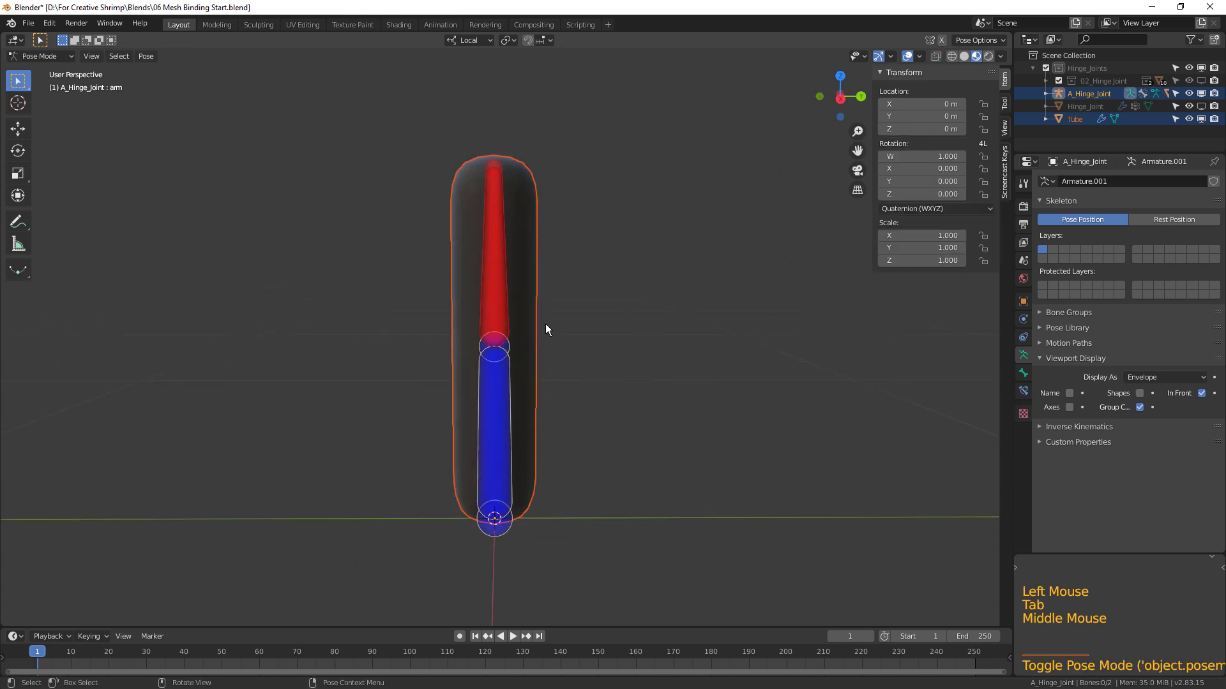
Set the armature's viewport display to B-Bone and turn its custom bone Shapes back on
left_click(1140, 377)
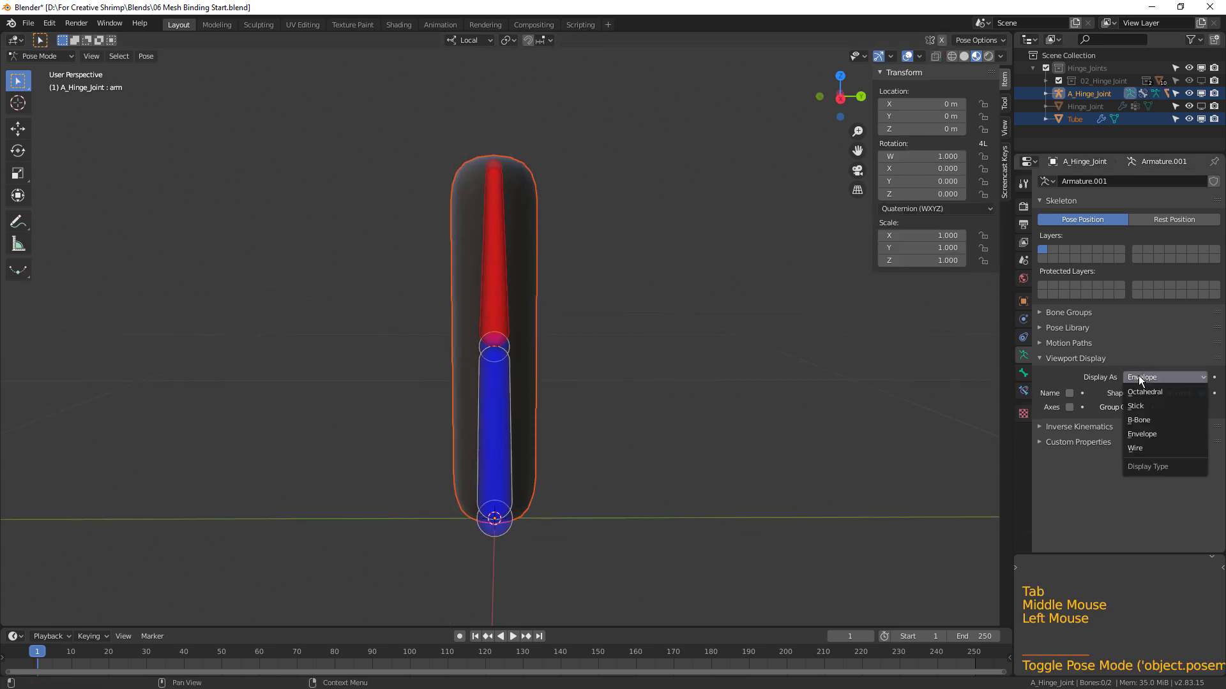
left_click(1148, 419)
double_click(515, 246)
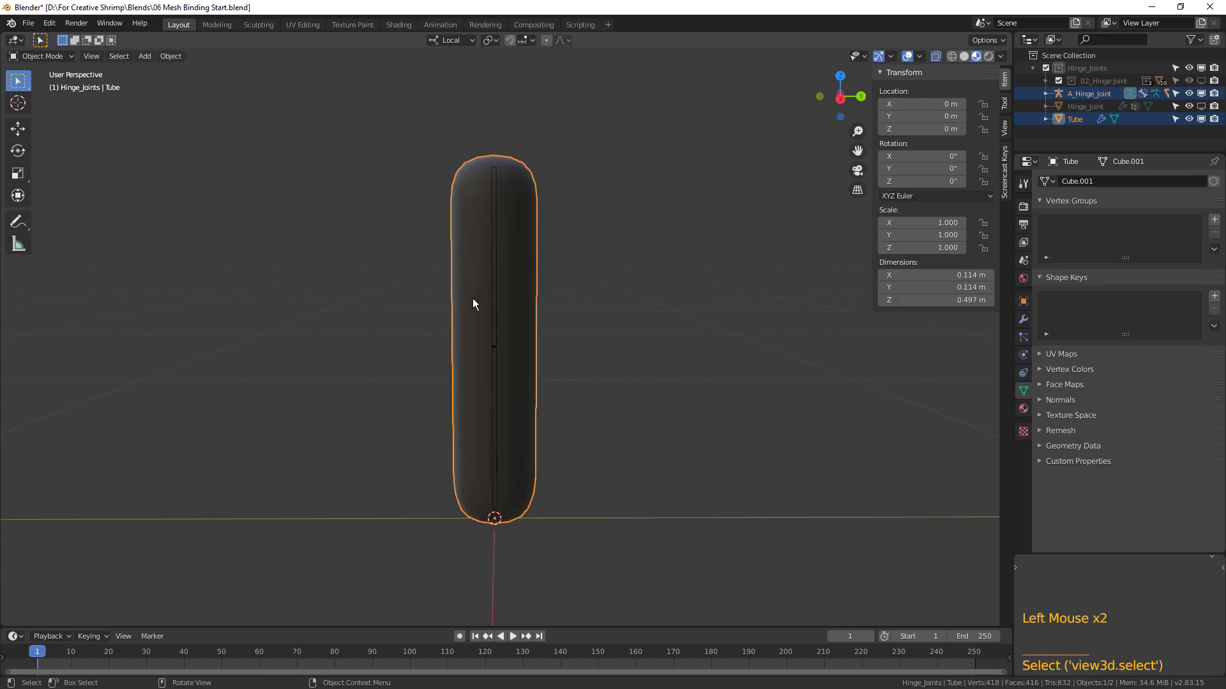
left_click(494, 315)
left_click(1139, 393)
Select the tube together with the forearm bone and parent it to the armature With Automatic Weights
middle_click_drag(707, 330, 566, 269)
left_click(523, 209)
left_click(575, 270, "shift")
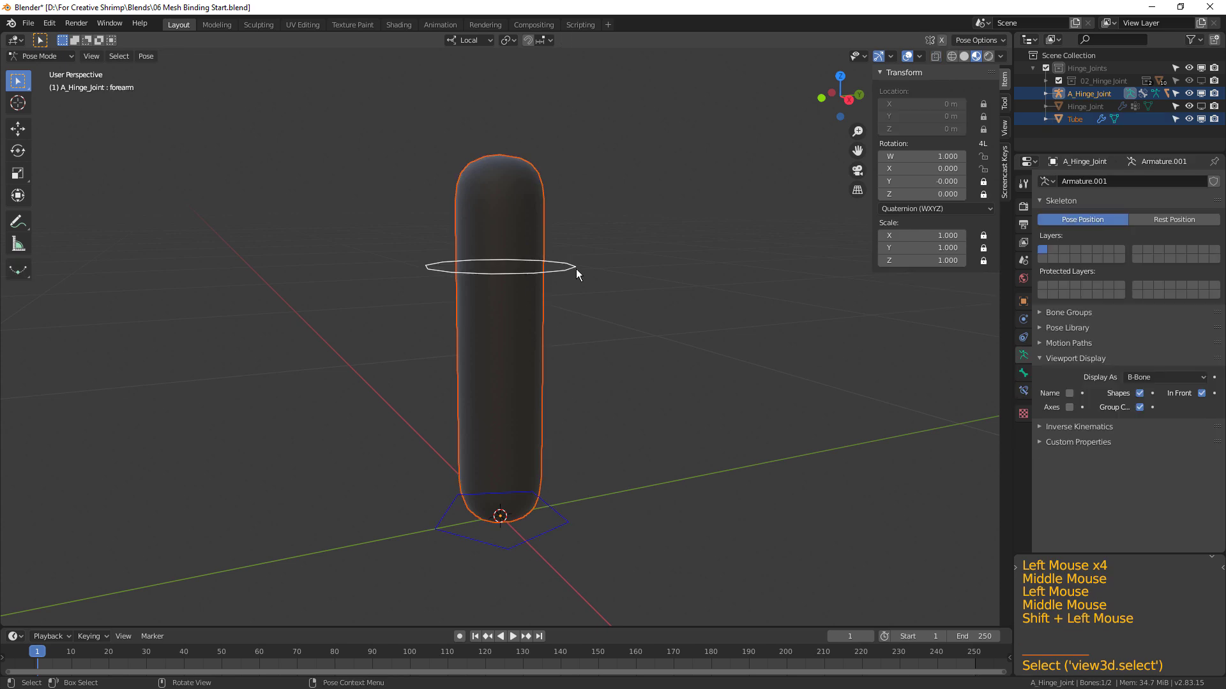
key("ctrl+p")
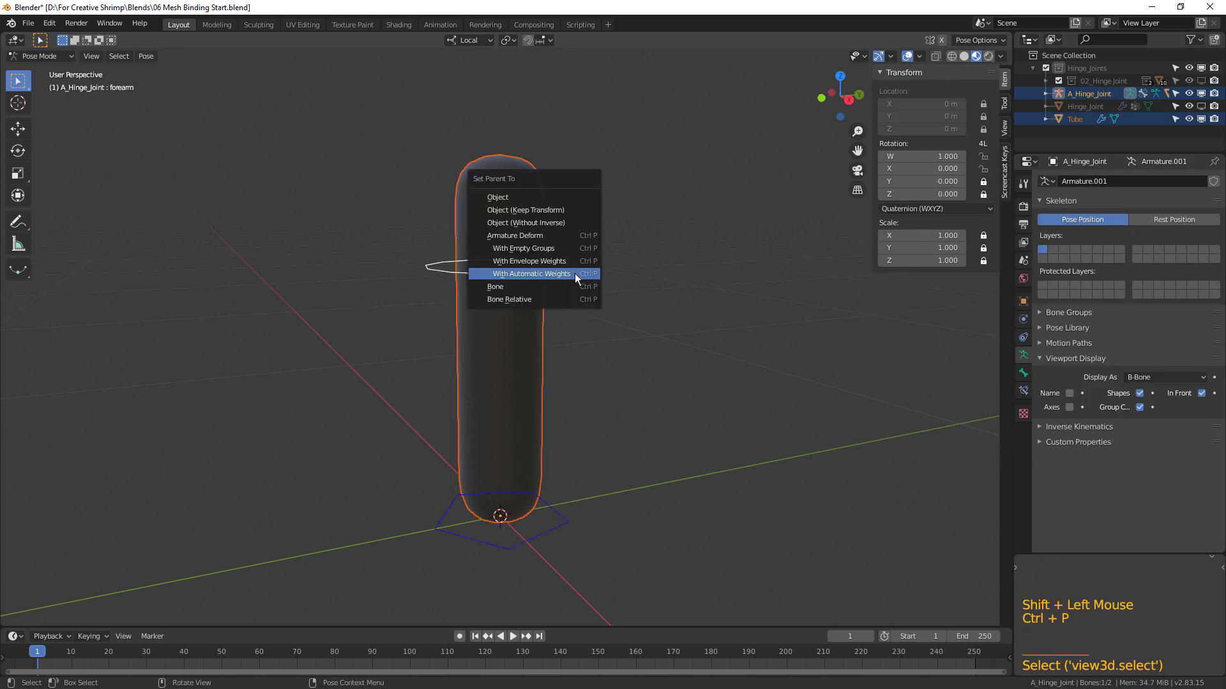
left_click(565, 271)
Rotate the forearm bone about 90° to bend the tube
middle_click_drag(625, 351, 565, 300)
left_click(555, 271)
key("r")
left_click(621, 391)
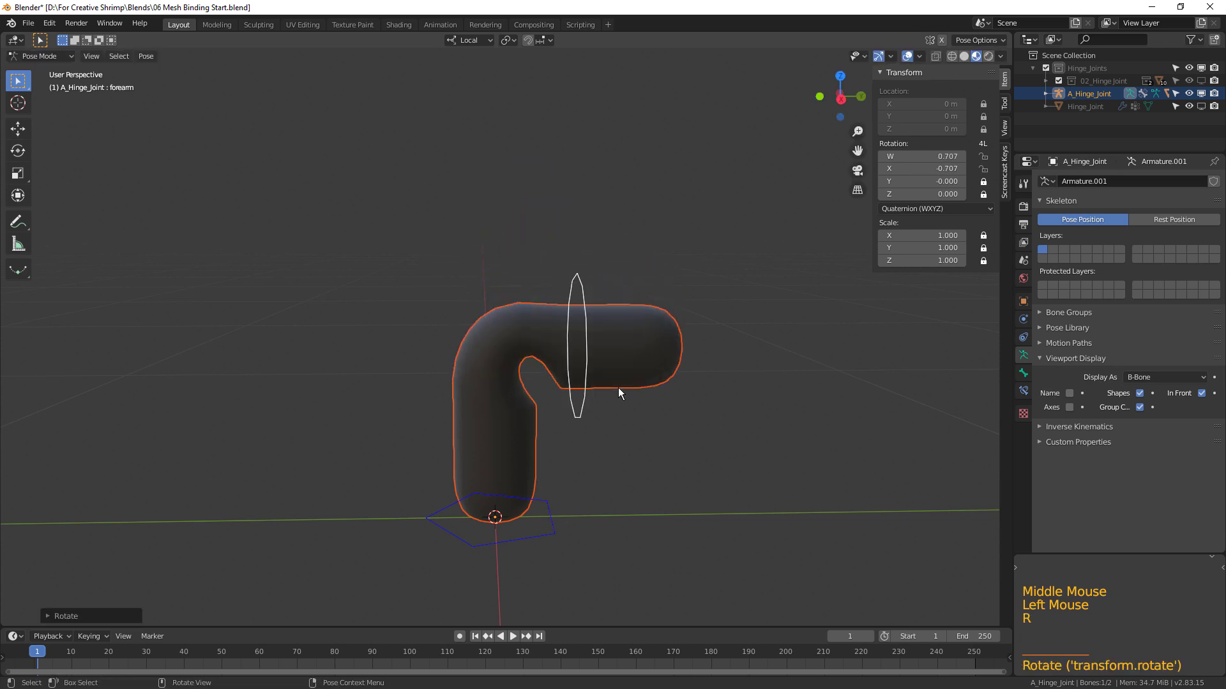
Select the tube and move its Armature modifier above the Subdivision modifier
key("ctrl+Tab")
left_click(645, 377)
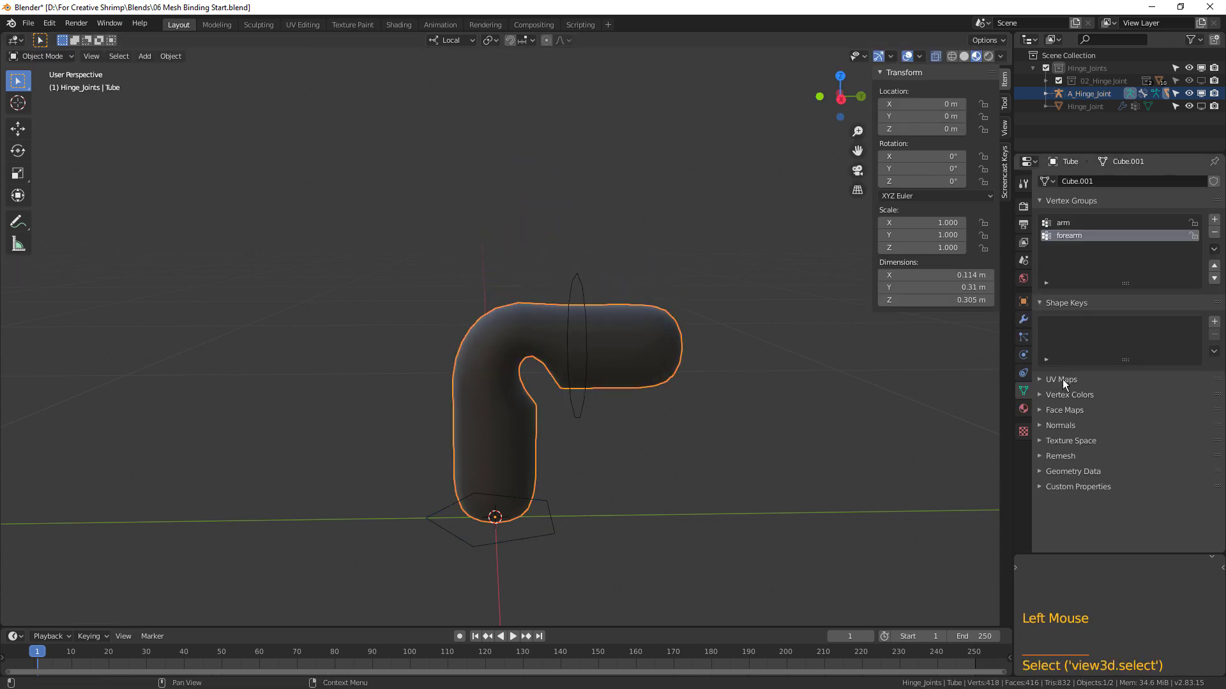
left_click(1023, 320)
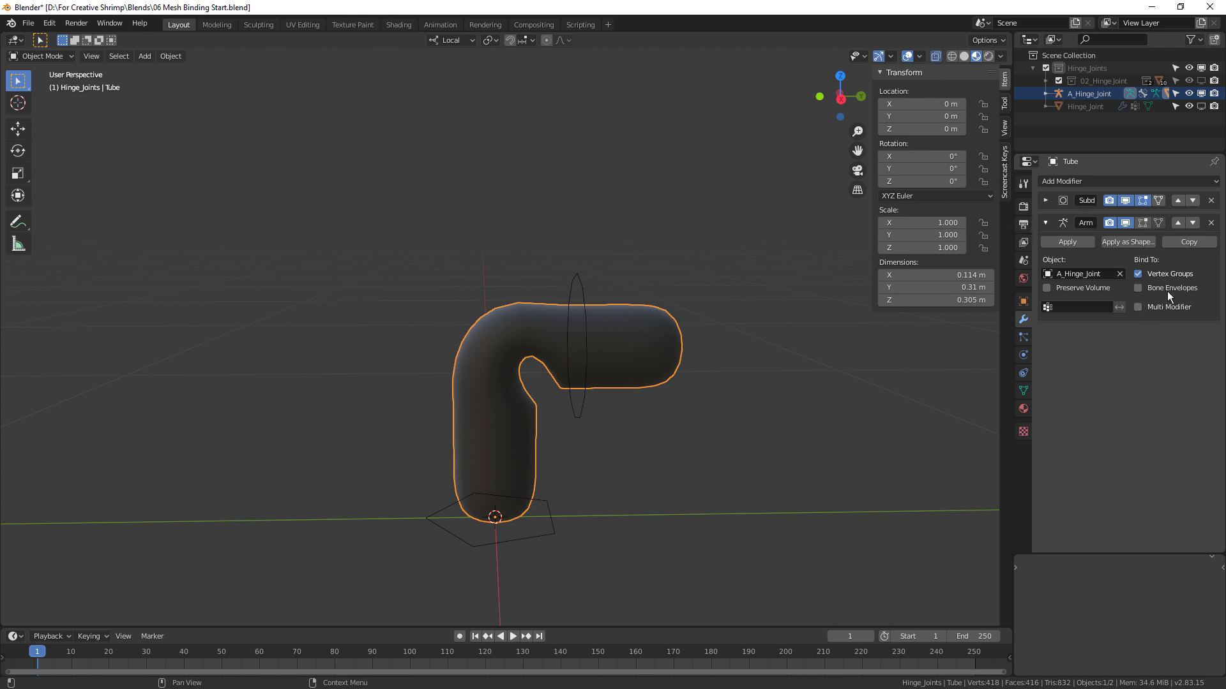
left_click(1178, 222)
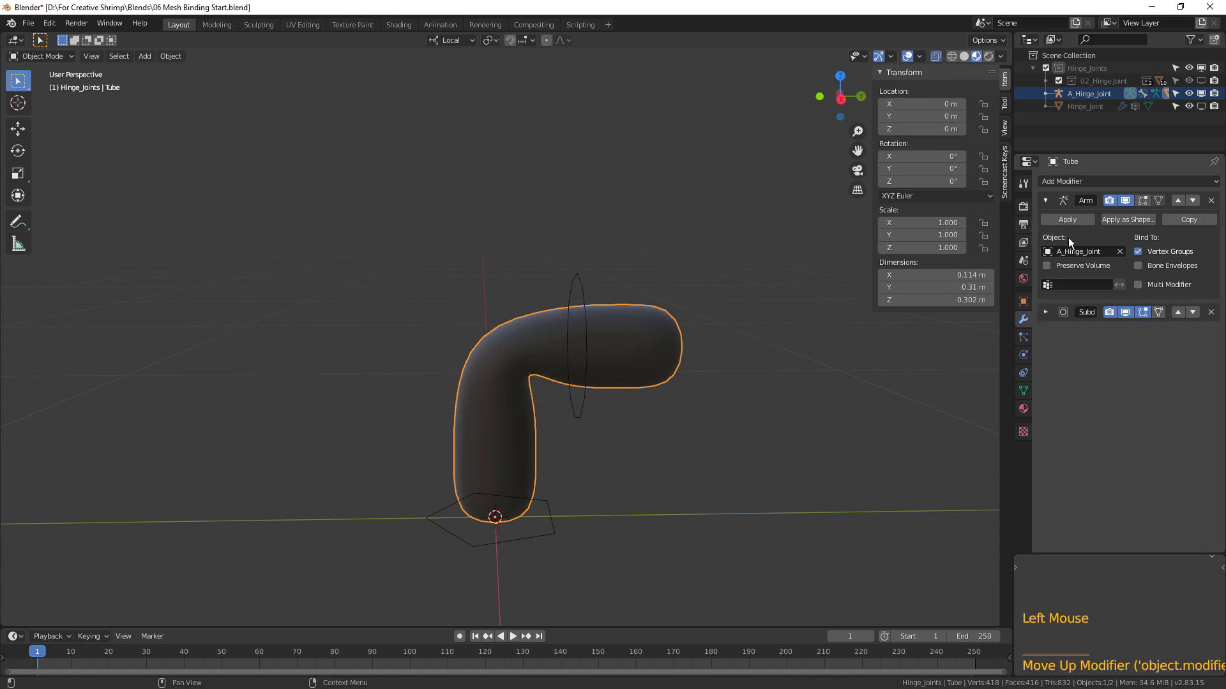
Test-rotate the forearm bone without keeping the rotation and examine how the tube deforms at the bend
middle_click_drag(496, 385, 545, 343)
left_click(579, 281)
key("r")
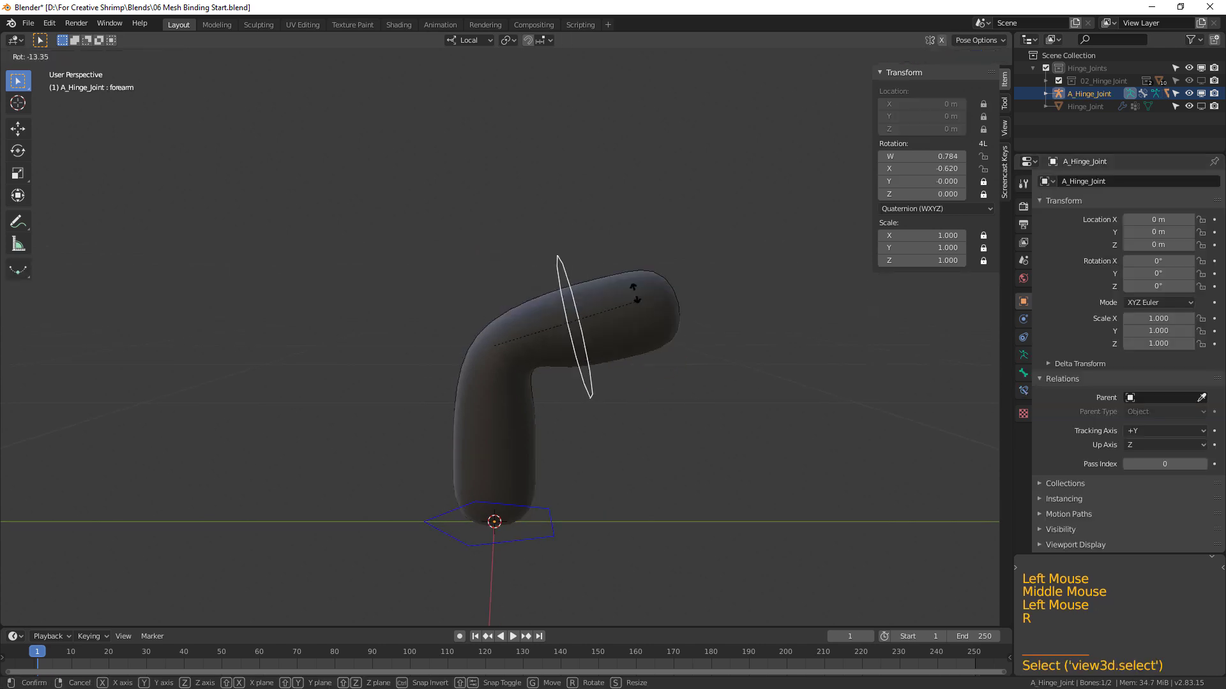
right_click(651, 360)
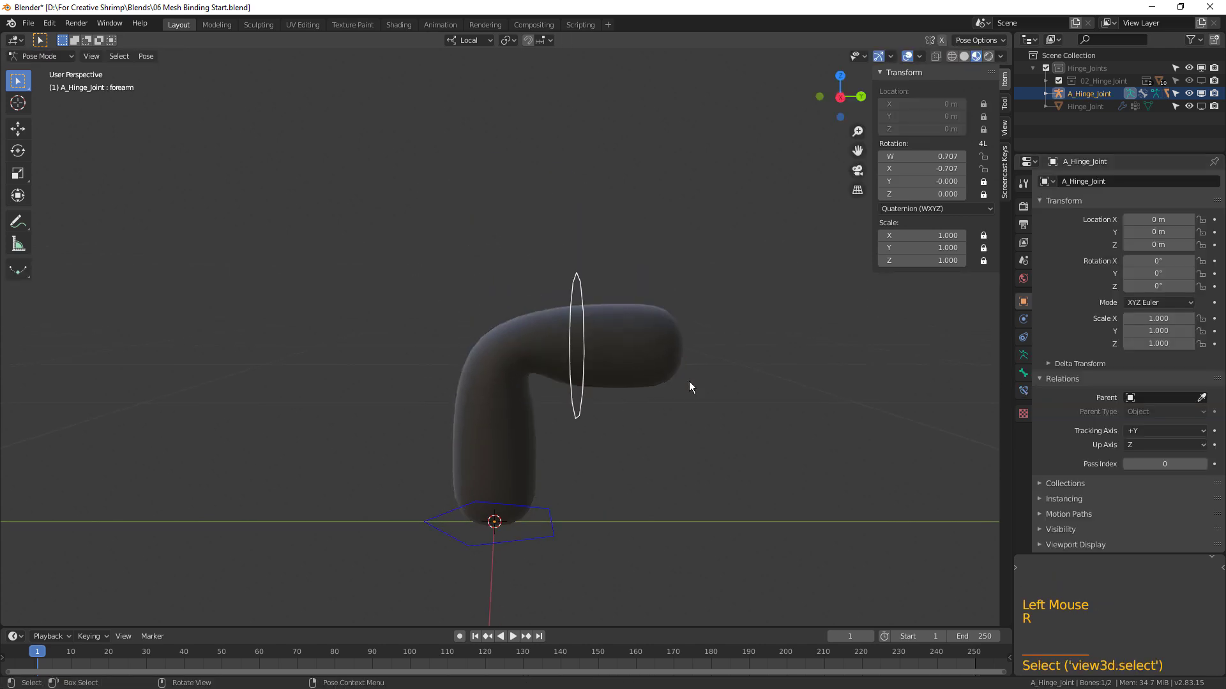
key("r")
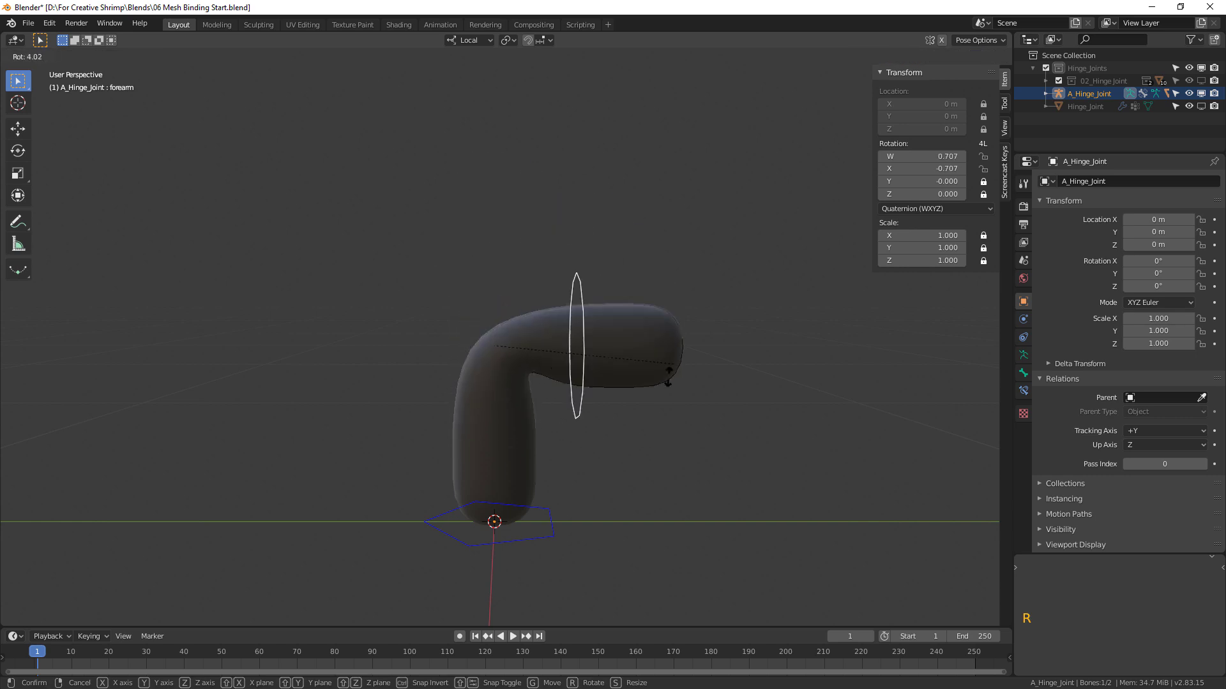
right_click(671, 324)
middle_click_drag(550, 366, 558, 336)
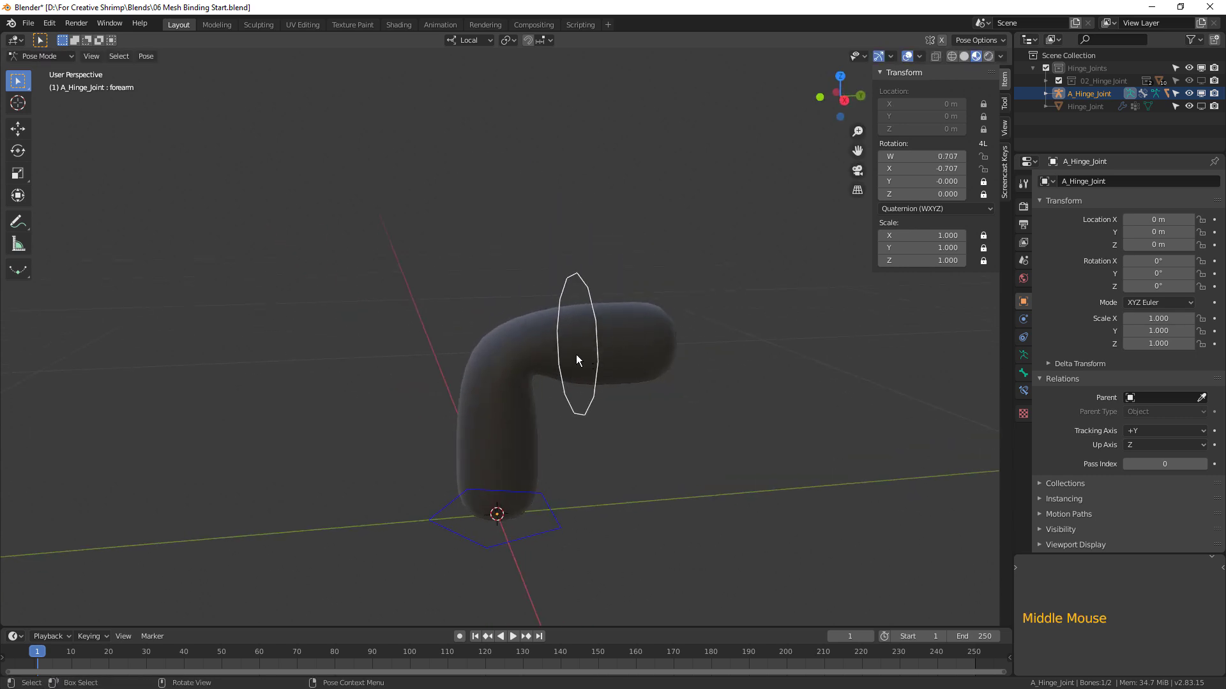
middle_click_drag(670, 385, 652, 339)
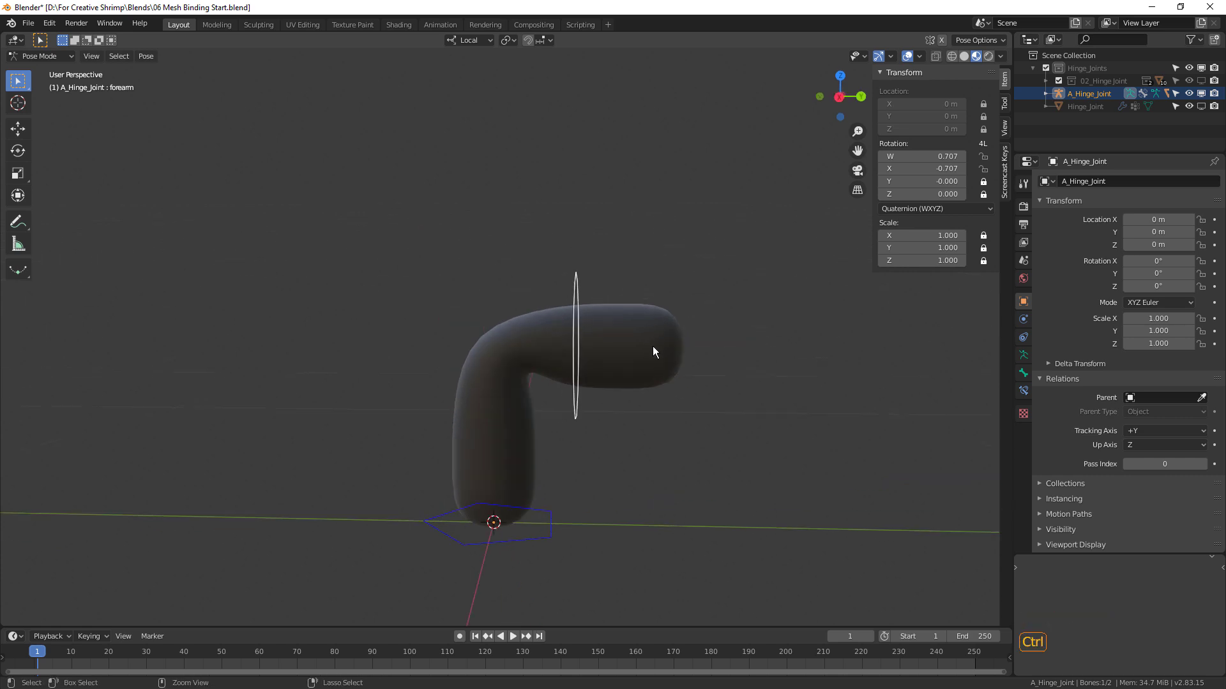
Undo the modifier reordering, the forearm rotation and the tube's automatic-weights parenting
key("ctrl+z")
key("ctrl+z")
key("ctrl+z")
key("ctrl+z")
key("ctrl+z")
key("ctrl+z")
Add the forearm bone to the tube selection and parent the tube to the armature With Empty Groups
left_click(573, 266, "shift")
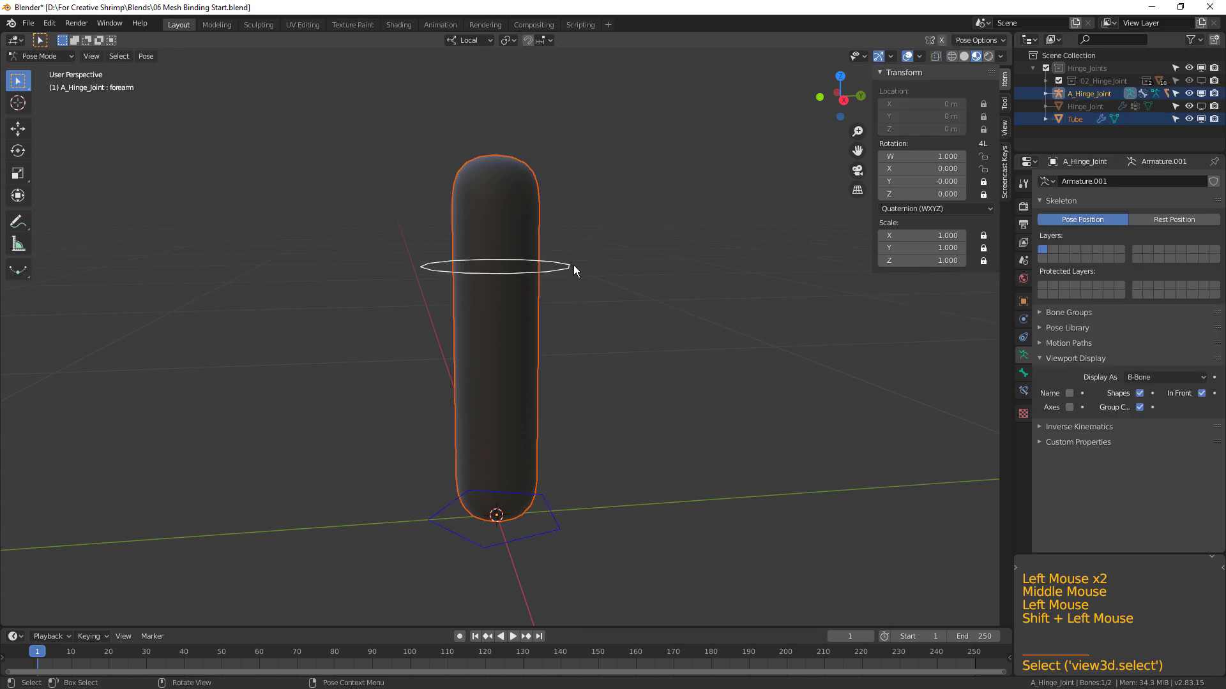
key("ctrl+p")
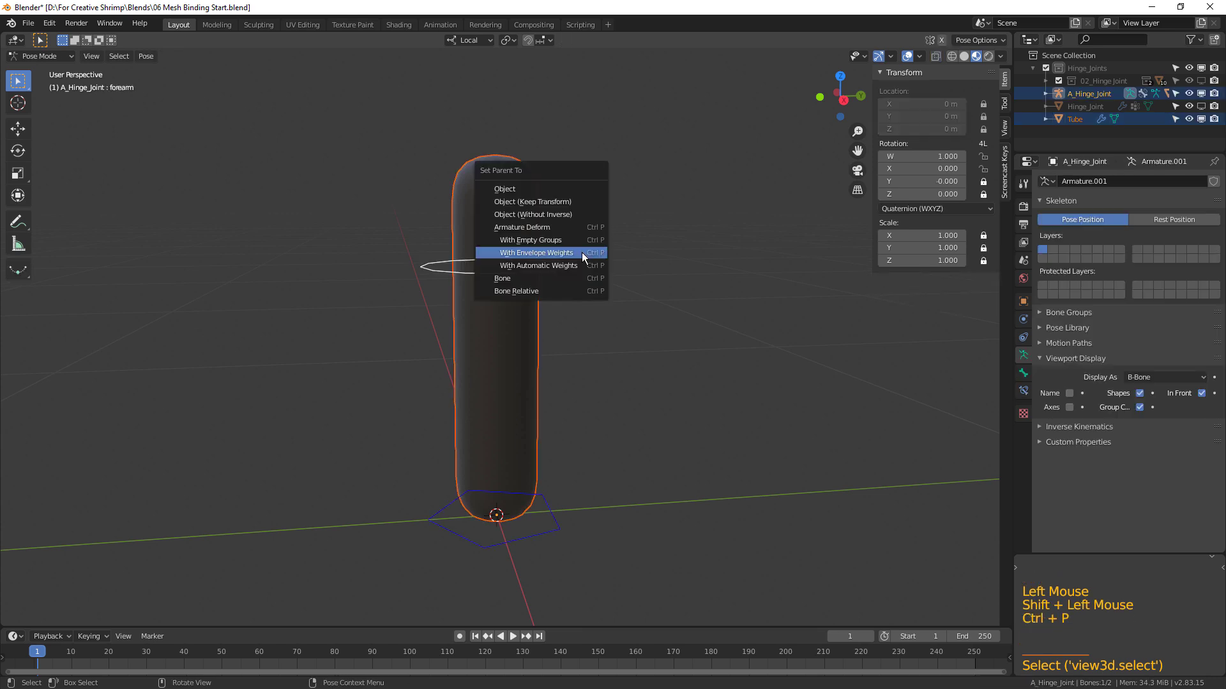
left_click(596, 240)
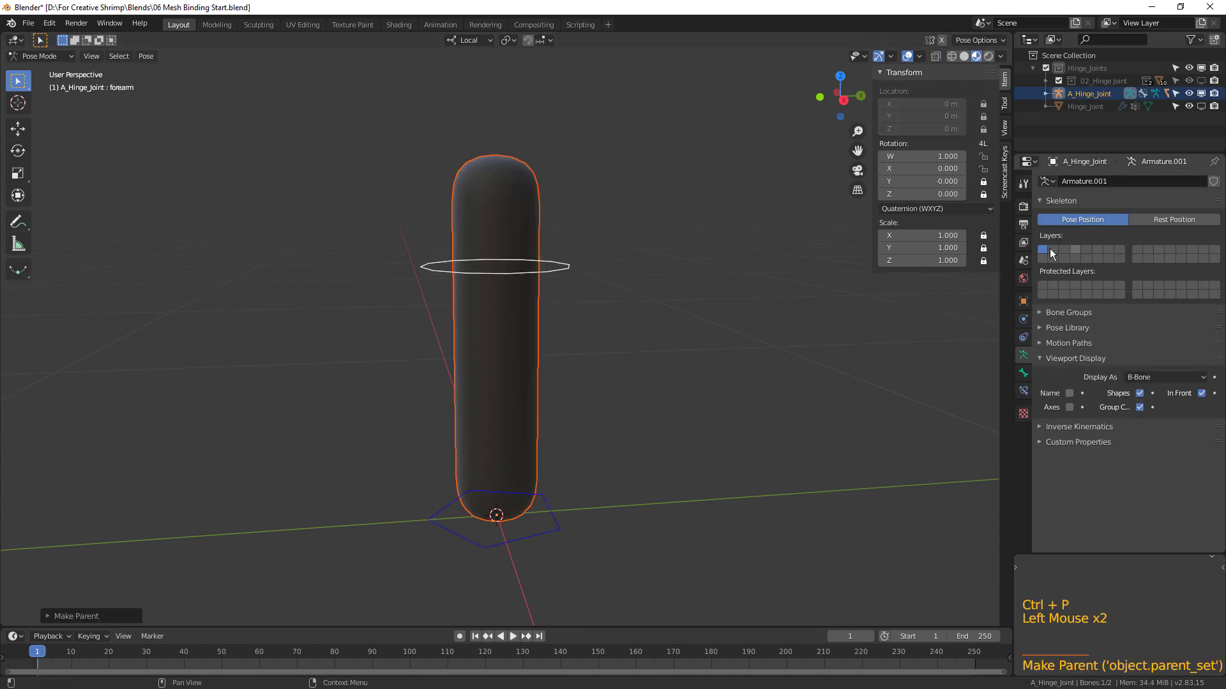
Move the Armature modifier above the Subdivision modifier on the tube with empty vertex groups
left_click(505, 373)
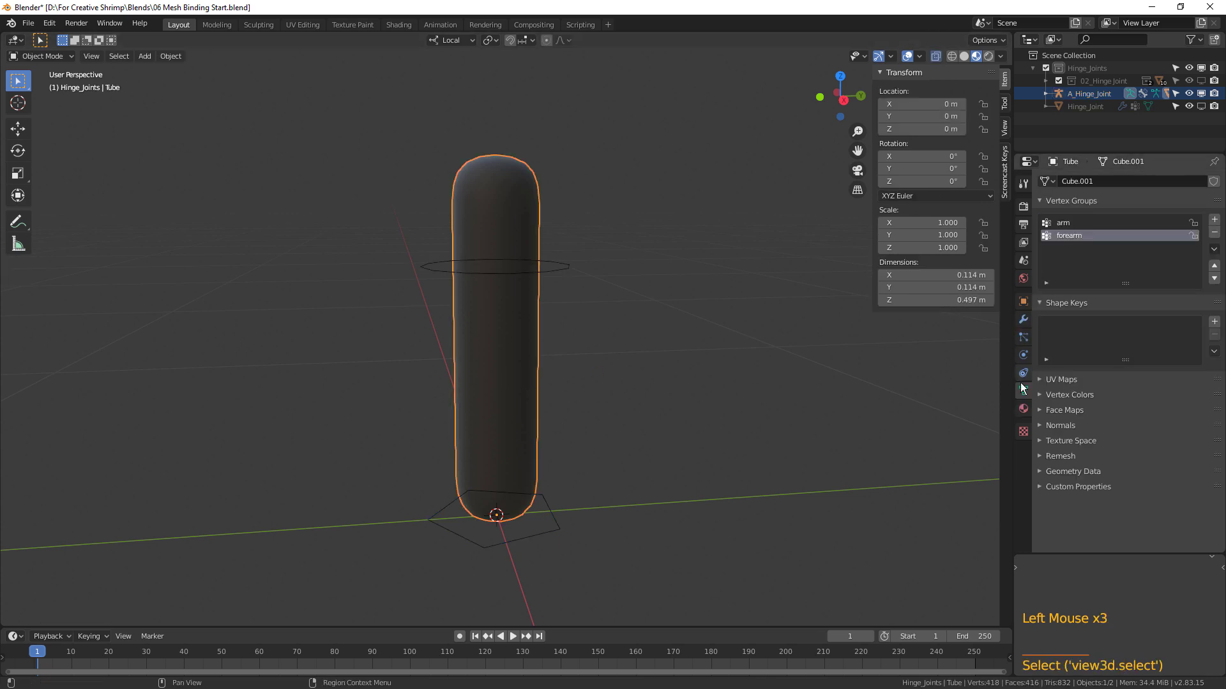
left_click(1024, 319)
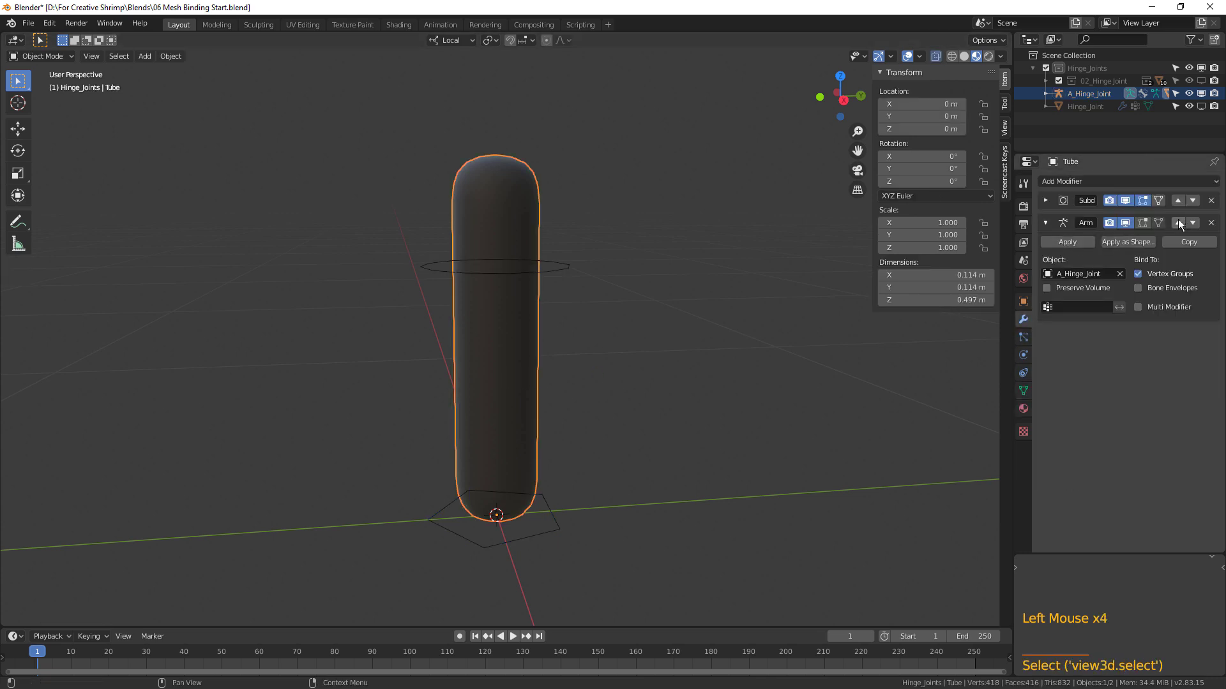
left_click(1178, 222)
Test-rotate the forearm bone to check whether the tube follows it
middle_click_drag(526, 285, 530, 210)
left_click(534, 200)
left_click(565, 267)
key("r")
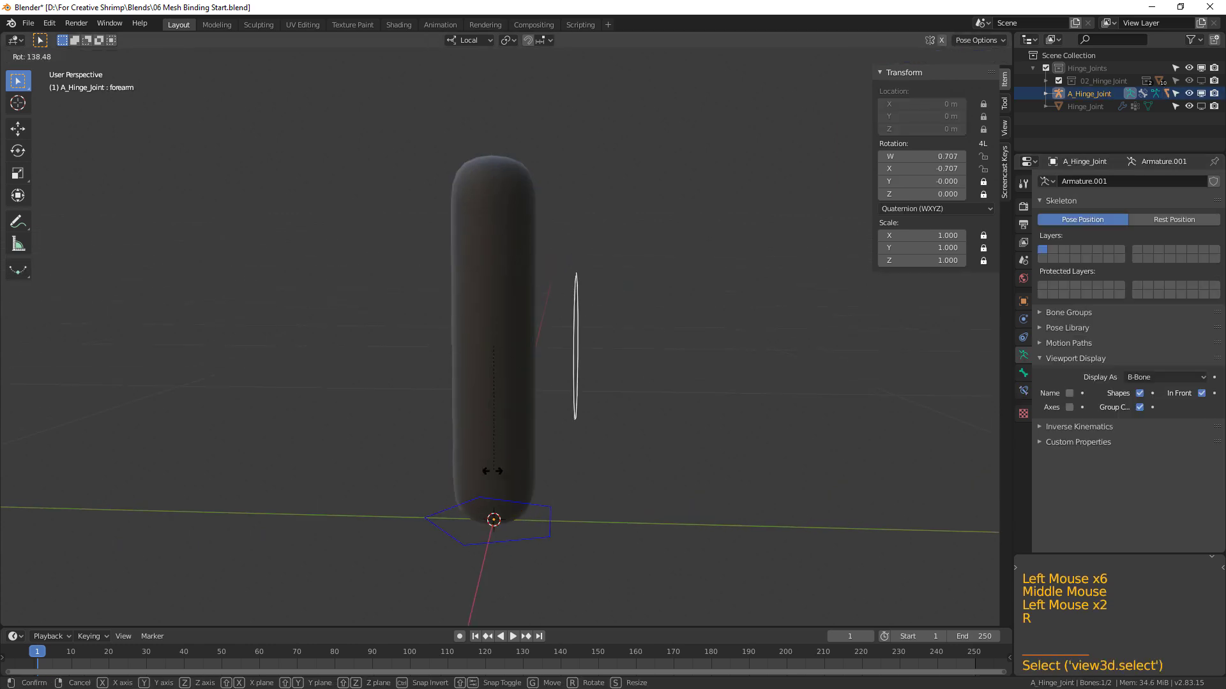
Select the tube, enter Edit Mode and deselect all of its vertices
left_click(537, 206)
key("Tab")
middle_click_drag(551, 213, 630, 243)
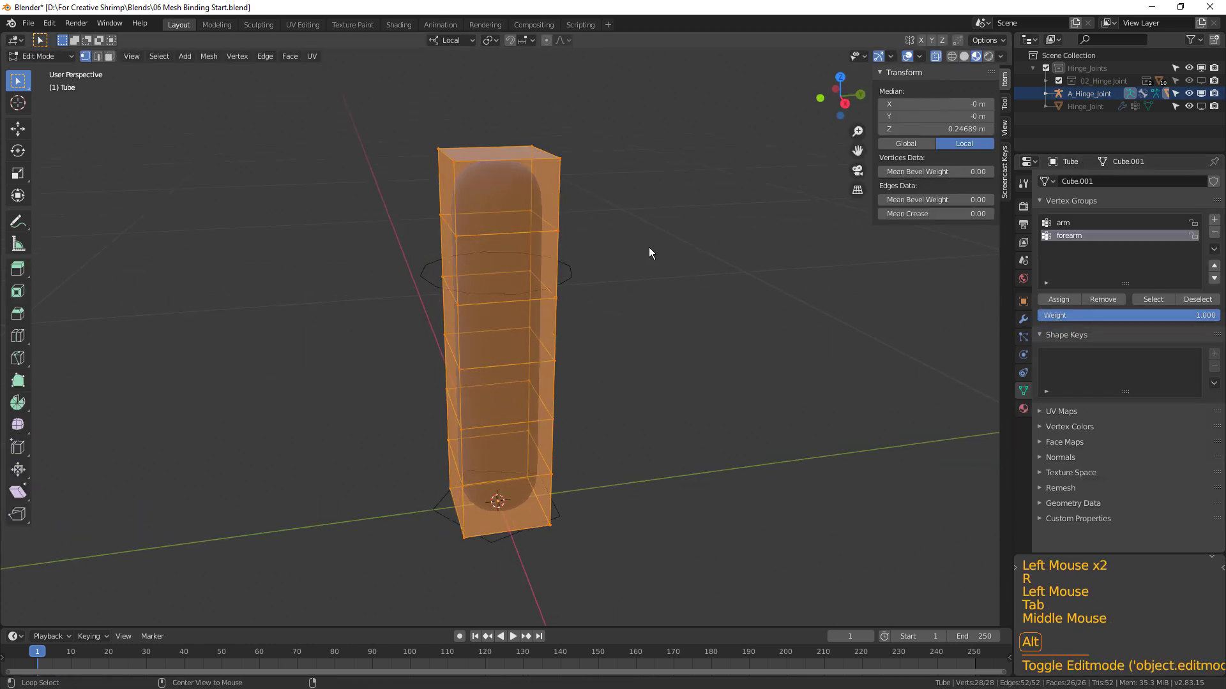
key("alt+a")
key("alt+q")
Check the arm and forearm vertex groups for assigned vertices by selecting each group's members
left_click(1061, 223)
left_click(1153, 299)
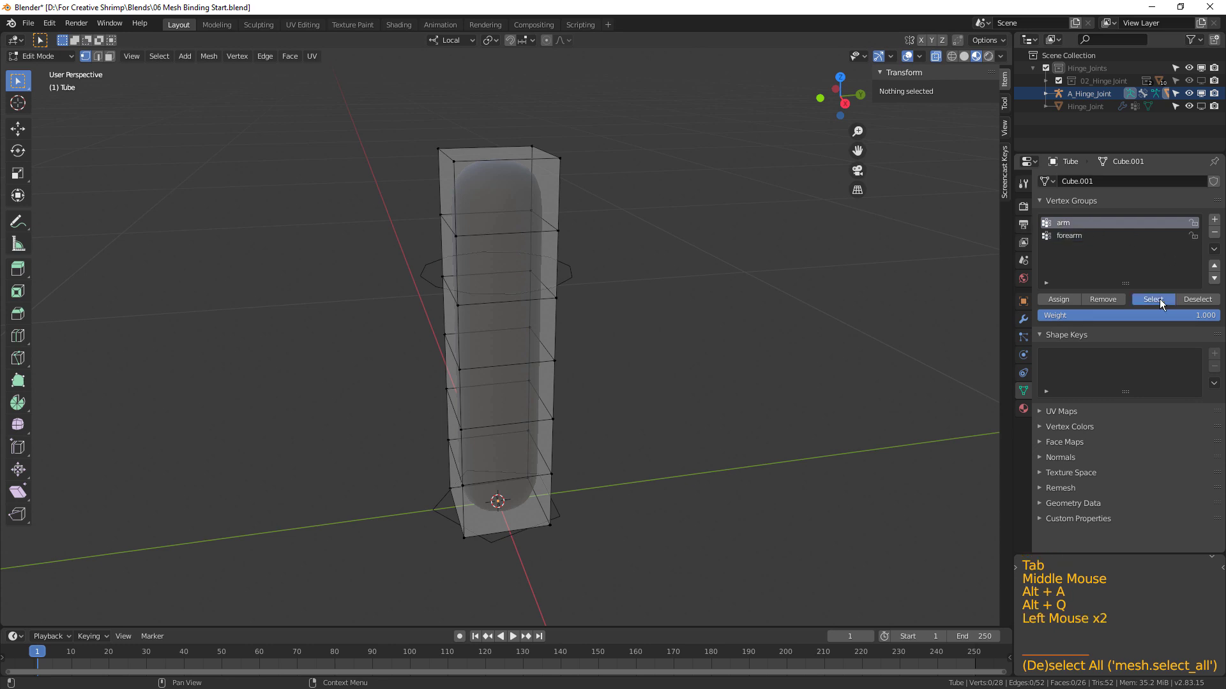
left_click(1076, 236)
left_click(1153, 299)
Select the tube's upper three edge loops and assign them to the forearm vertex group with weight 1.000
middle_click_drag(849, 364, 820, 339)
left_click_drag(368, 122, 422, 146)
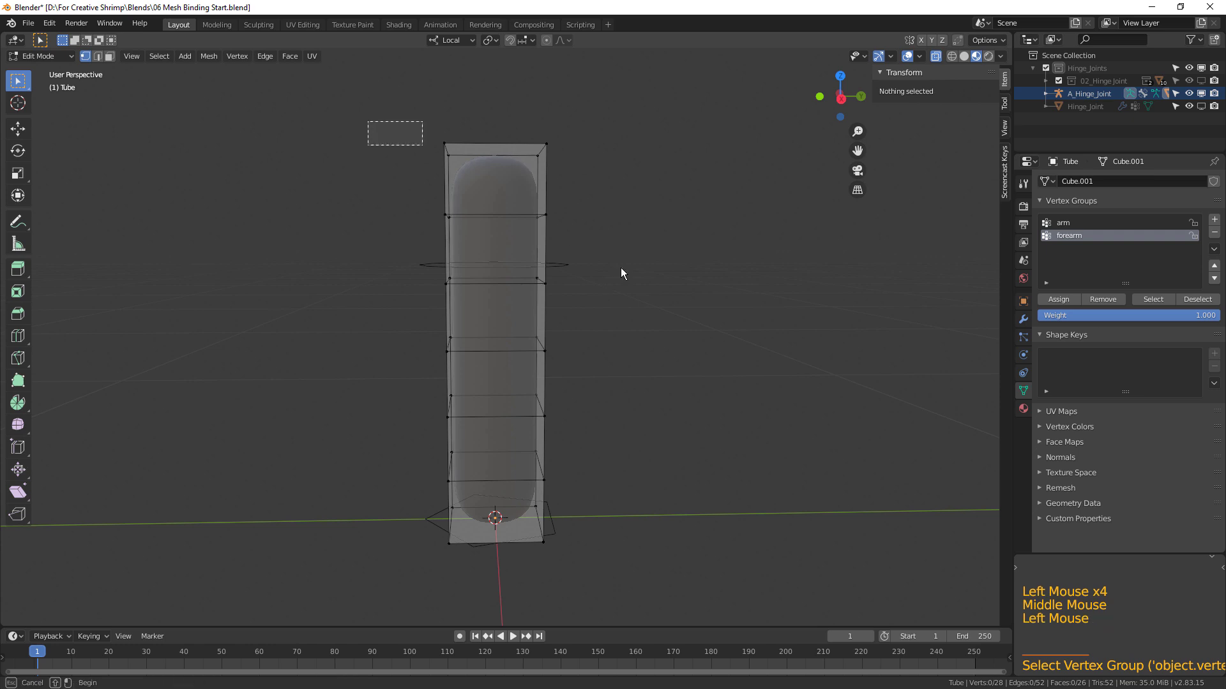
left_click_drag(566, 237, 646, 293)
middle_click_drag(646, 293, 638, 288)
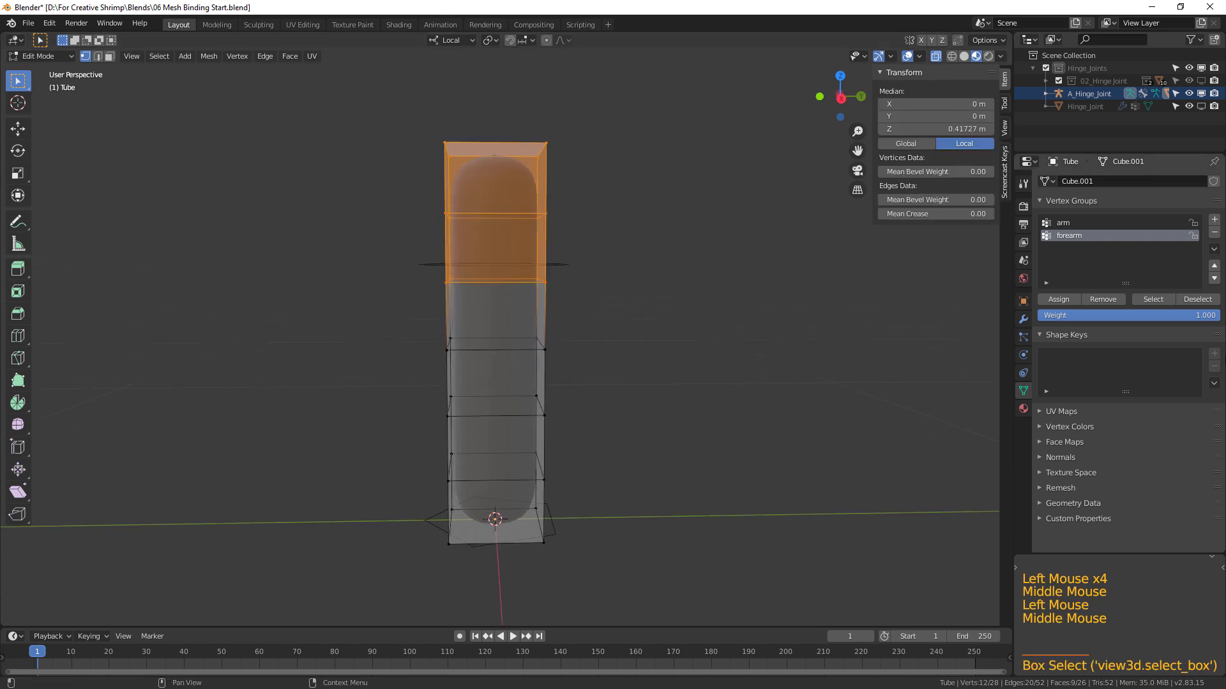
left_click(1057, 223)
left_click(1057, 235)
left_click(1056, 299)
Select the tube's lower three edge loops and assign them to the arm vertex group with weight 1.000
middle_click_drag(536, 446, 540, 427)
left_click_drag(438, 375, 633, 578)
left_click(1085, 224)
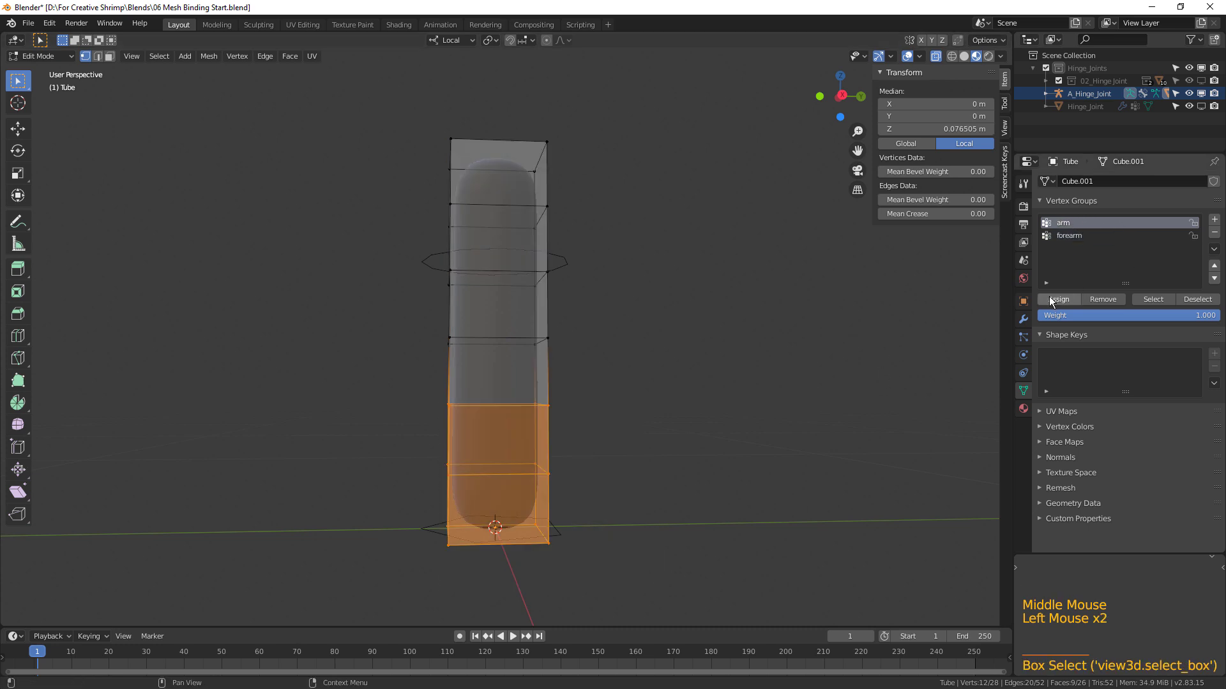
left_click(1051, 299)
Select the tube's middle edge loop and assign it to the arm vertex group with weight 0.5
left_click_drag(527, 352, 645, 361)
middle_click_drag(649, 363, 661, 362)
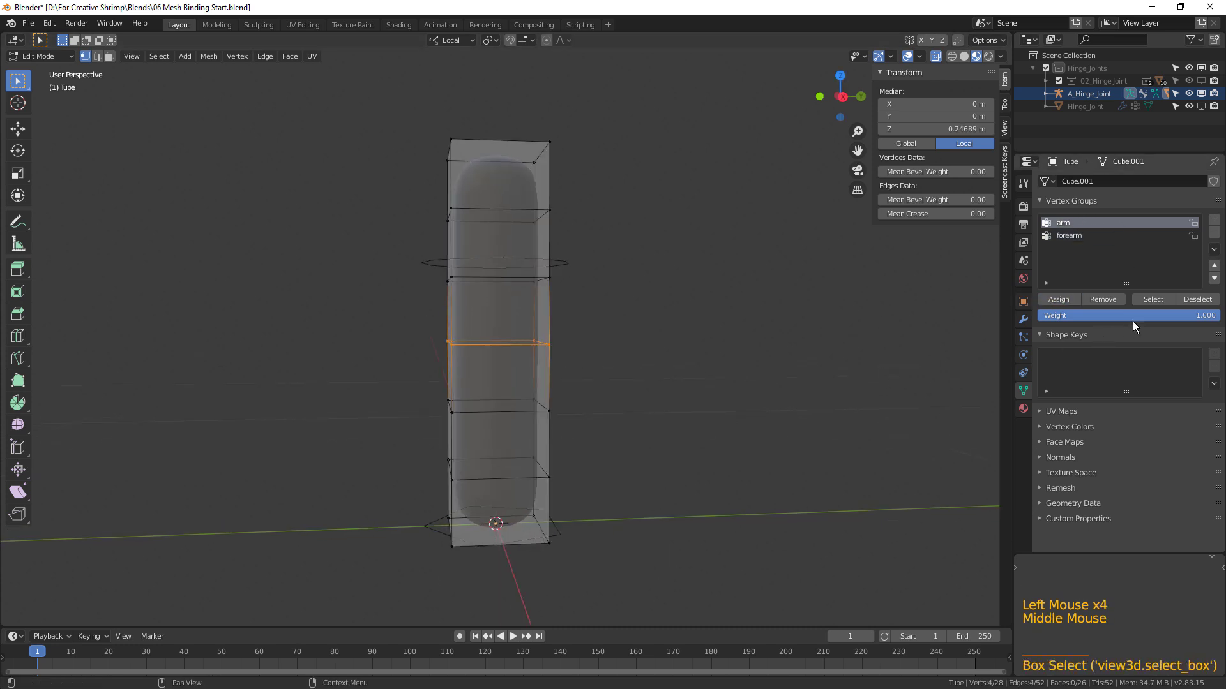
left_click(1138, 314)
type("0.5")
key("Return")
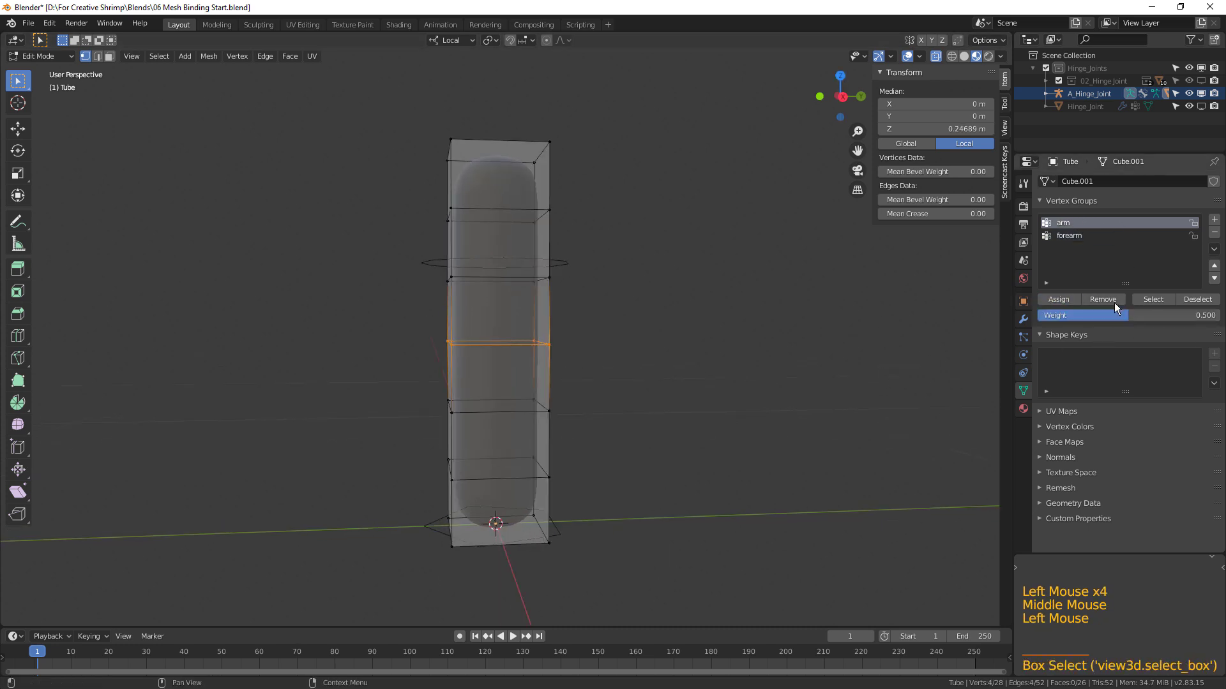
left_click(1064, 297)
Assign the same middle loop to the forearm vertex group with weight 0.5, and reset the weight value to 1.000
left_click(1073, 236)
left_click_drag(1129, 316, 1217, 316)
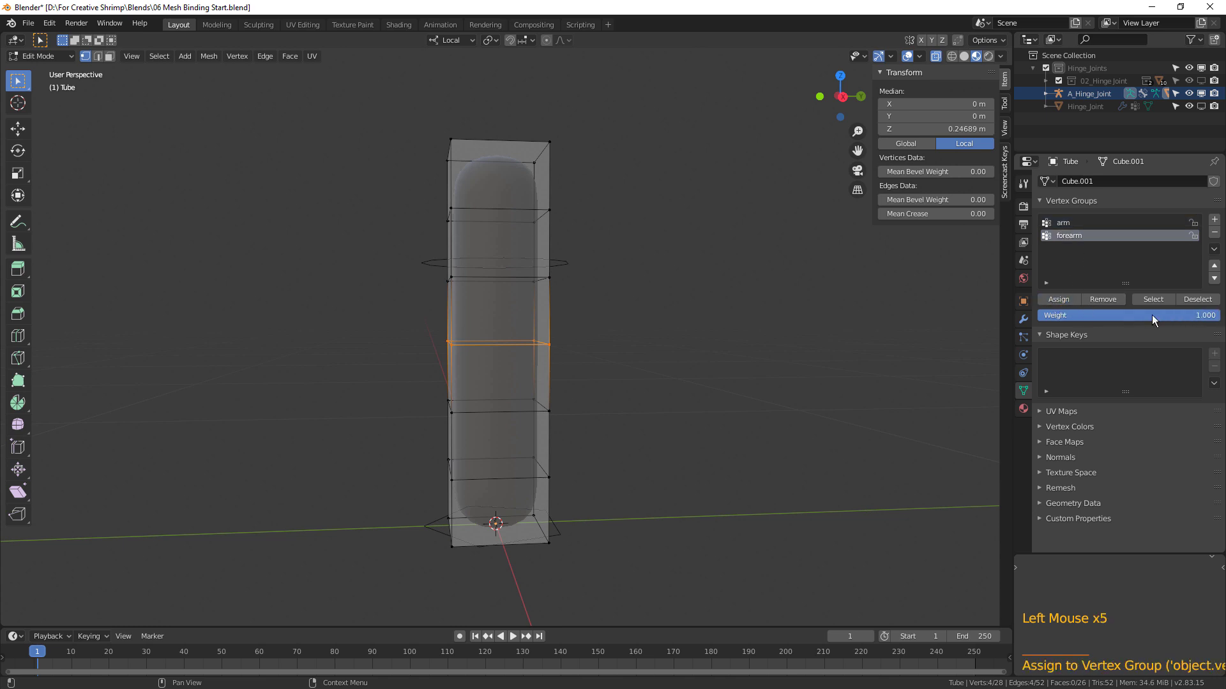
middle_click_drag(597, 352, 599, 355)
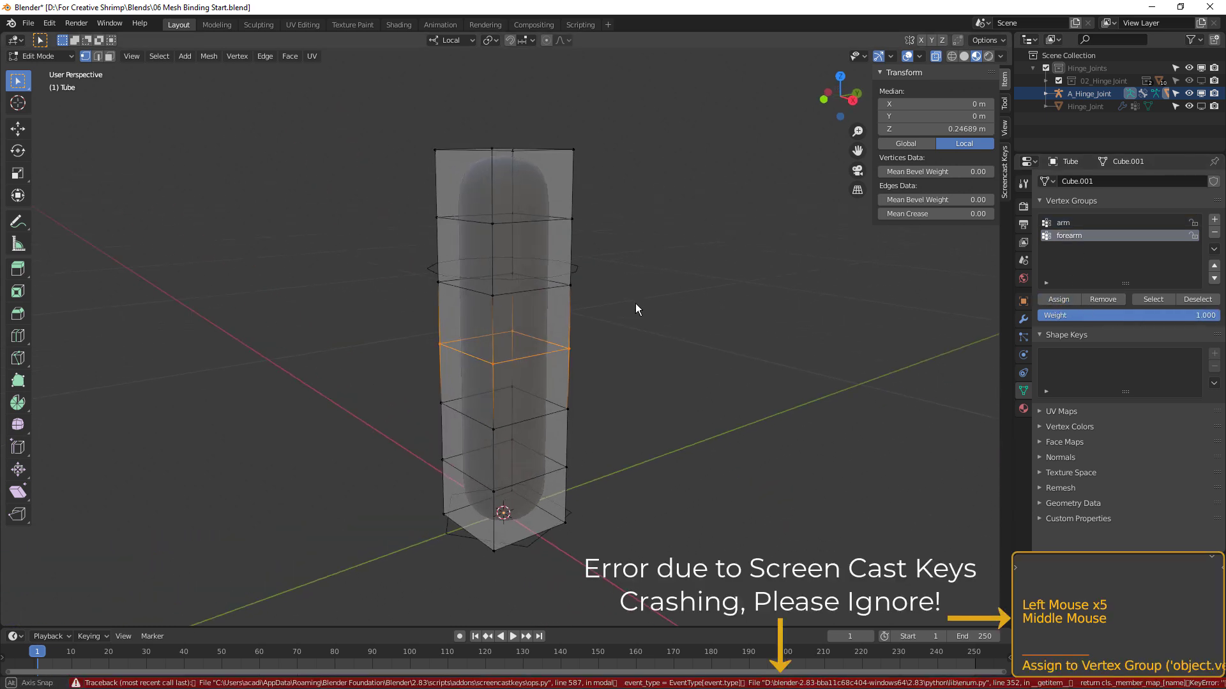
Leave Edit Mode, test-rotate the forearm bone in both directions to inspect the bend, and undo back to the tube selection
key("Tab")
left_click(585, 275)
middle_click_drag(585, 274, 639, 273)
key("r")
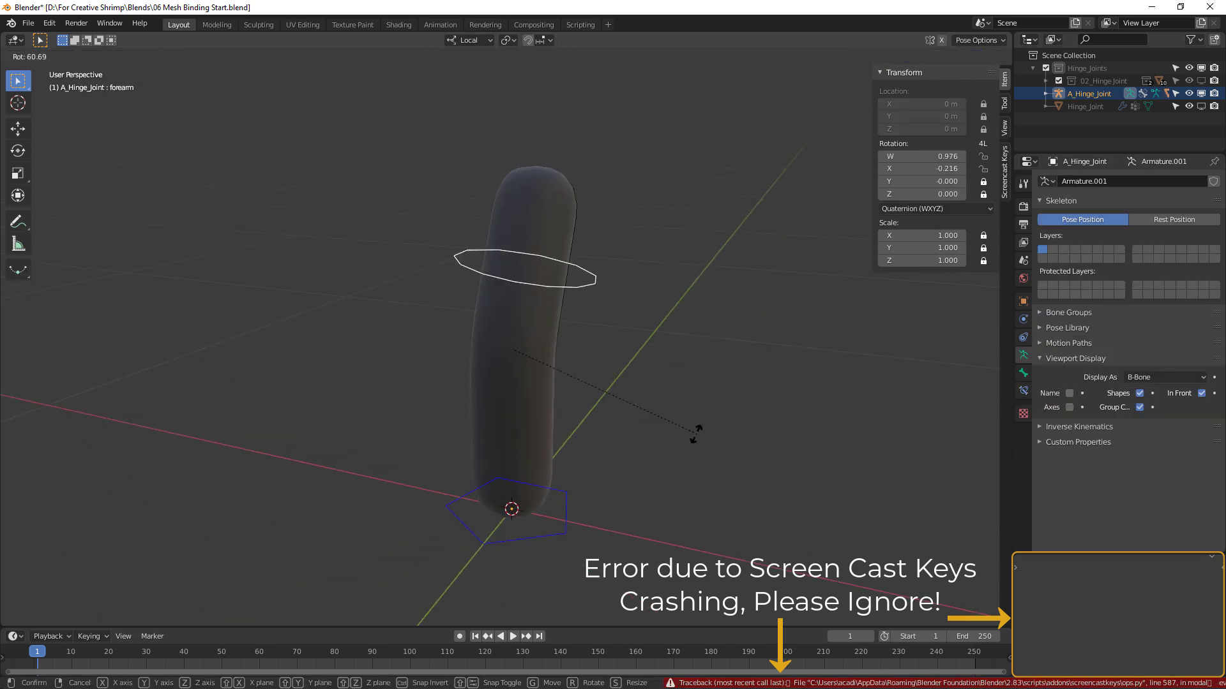
right_click(617, 270)
key("r")
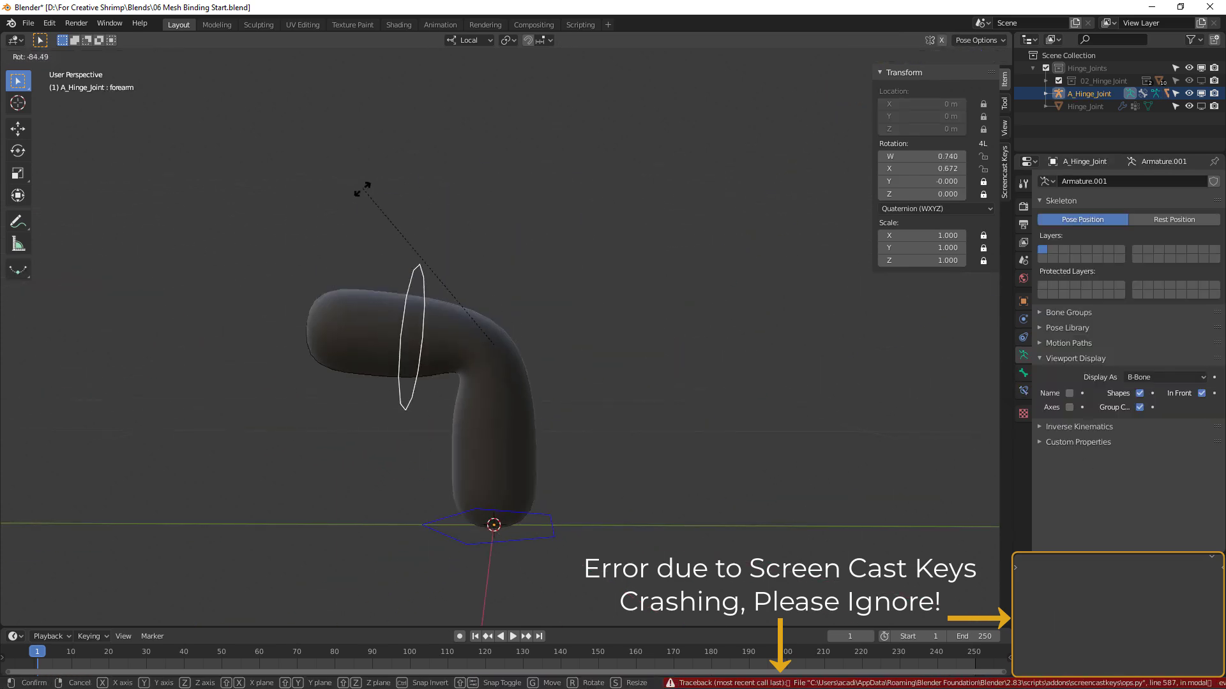
right_click(653, 430)
middle_click_drag(653, 430, 632, 407)
key("ctrl+z")
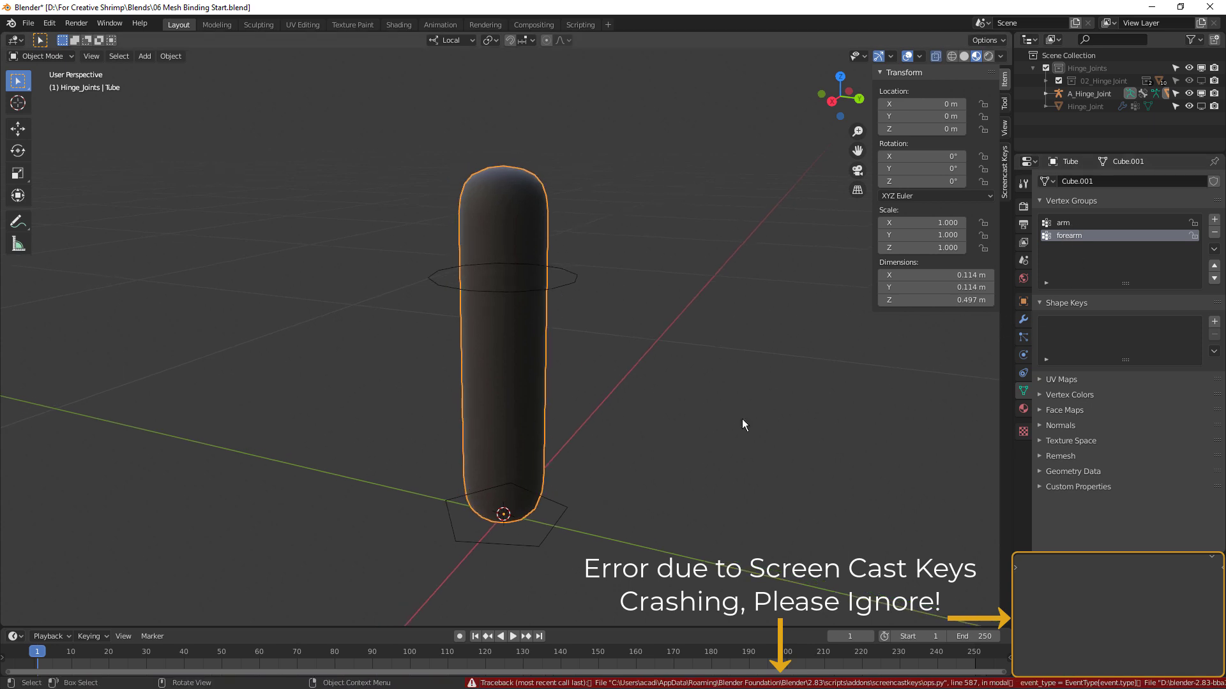
Undo the manual weight assignments and the armature parenting until only the unbound tube is selected in Object Mode
middle_click_drag(680, 343, 613, 332)
key("Tab")
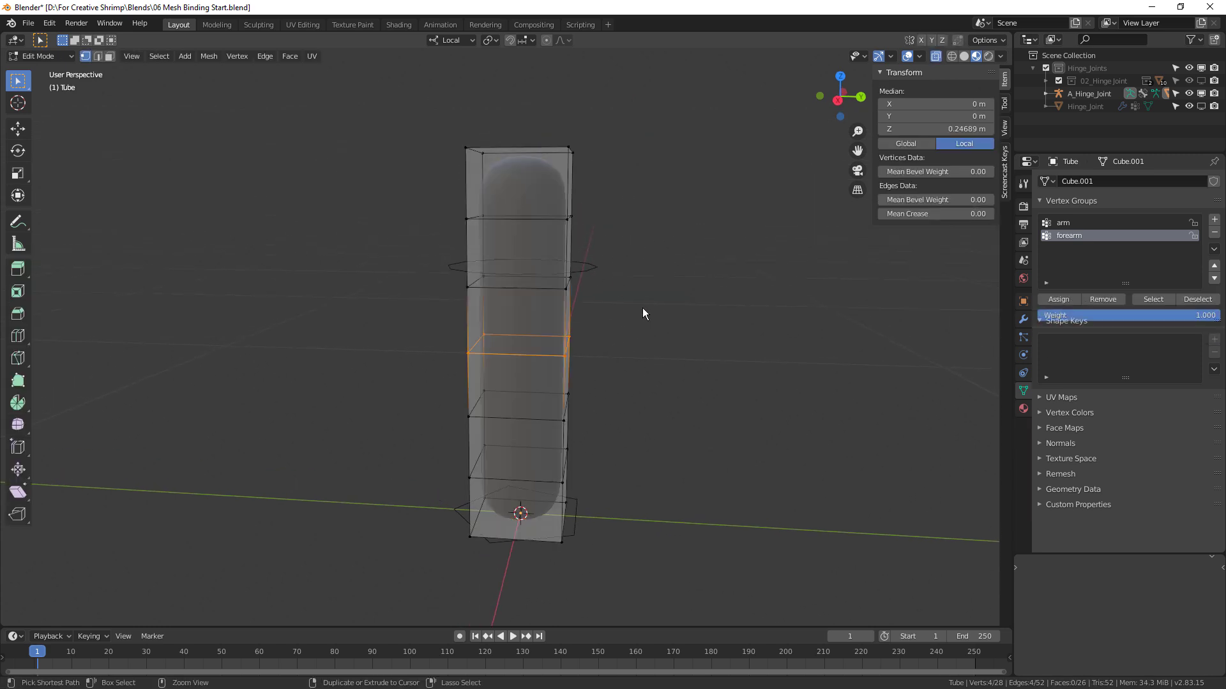
key("ctrl+z")
key("ctrl+z")
key("ctrl+z")
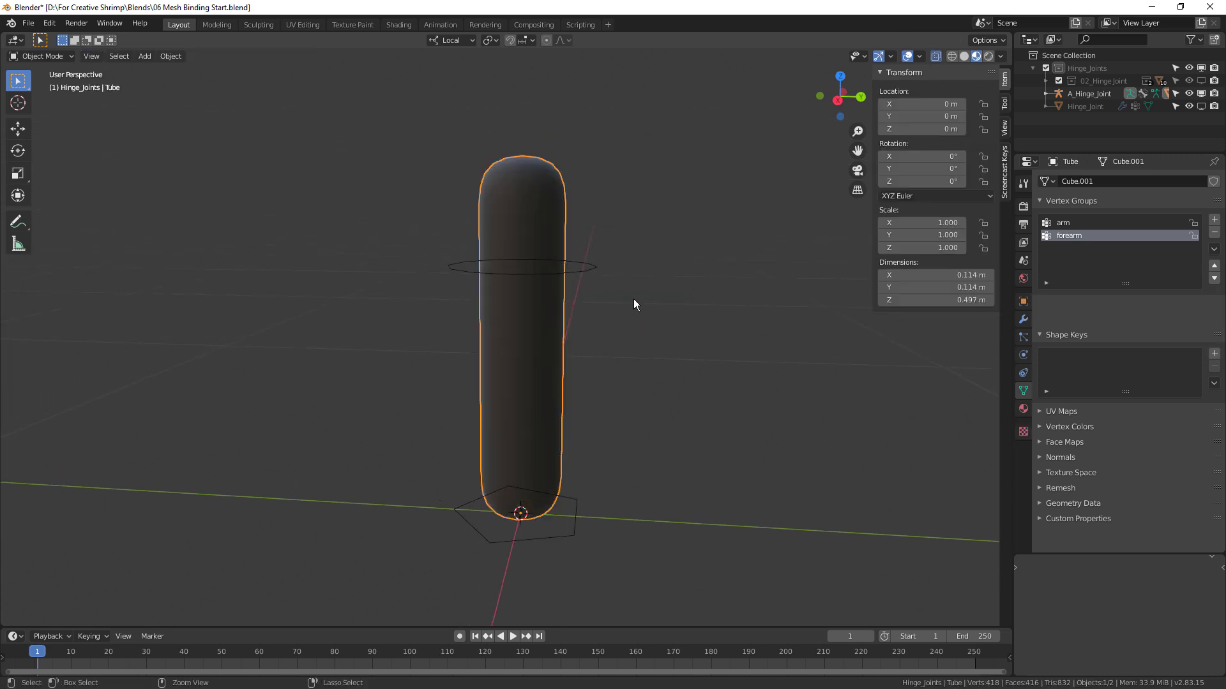
key("ctrl+shift+z")
mouse_move(640, 297)
middle_mouse_down()
mouse_move(602, 311)
mouse_move(630, 313)
middle_mouse_up()
key("ctrl+z")
key("ctrl+z")
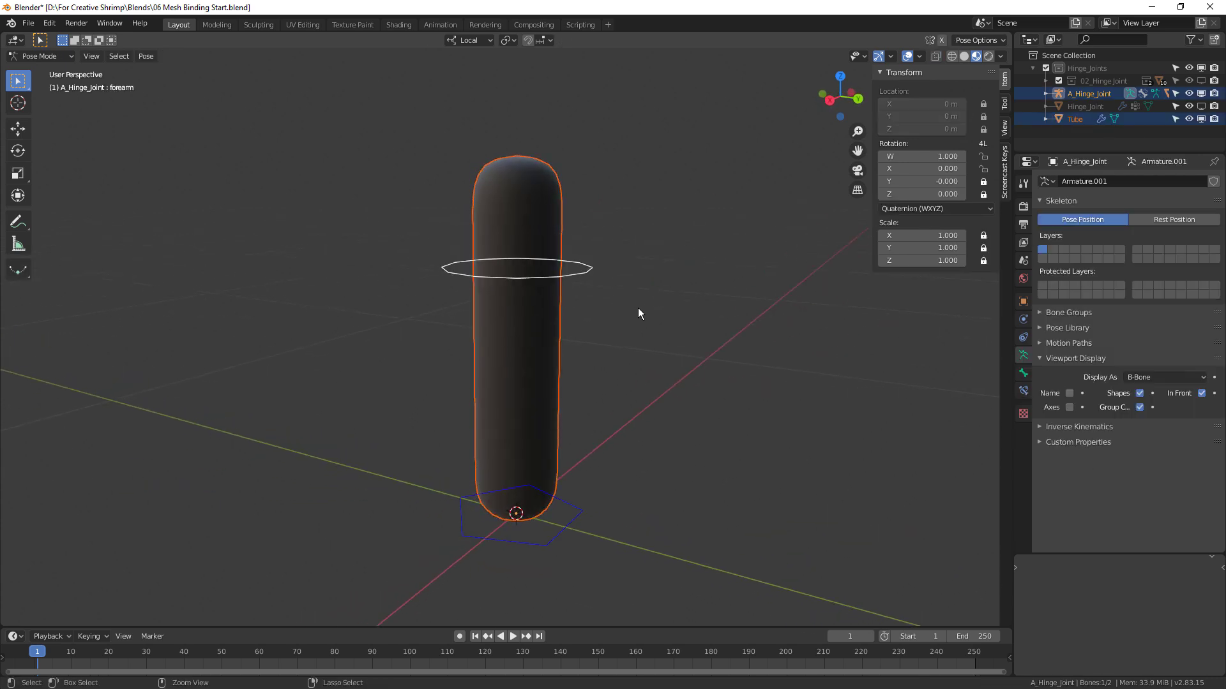
key("ctrl+z")
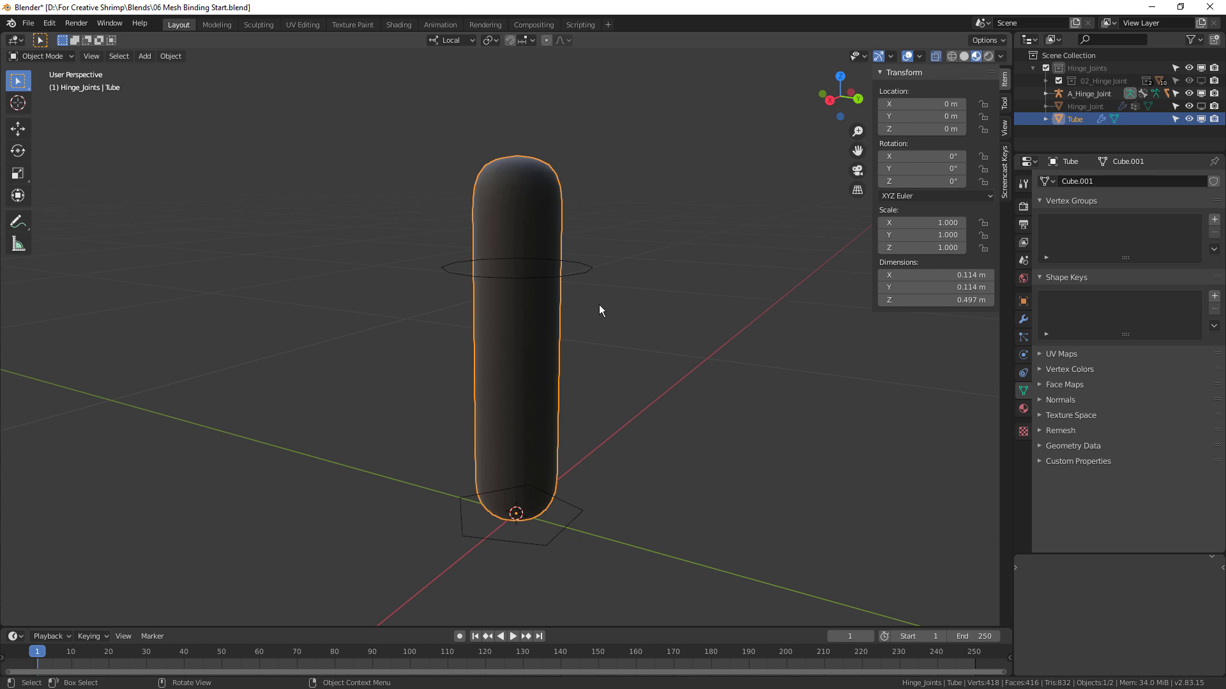
Parent the tube to the hinge joint armature again, using automatic weights
middle_click_drag(590, 309, 565, 289)
left_click(591, 277, "shift")
key("ctrl+p")
left_click(596, 337)
Rotate the forearm bone 90 degrees to bend the tube at the elbow
key("r")
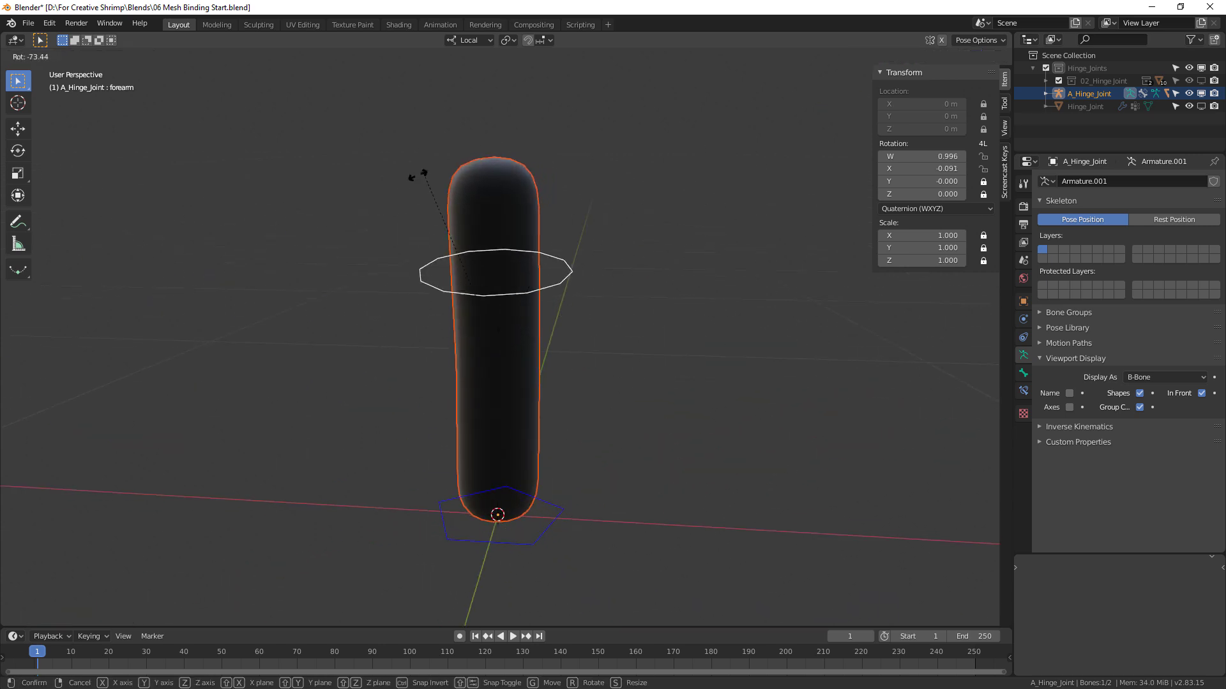
right_click(658, 233)
middle_click_drag(658, 233, 722, 265)
key("r")
left_click(424, 346)
middle_click_drag(424, 345, 695, 364)
Move the tube's Armature modifier above its Subdivision modifier in the stack
left_click(627, 367)
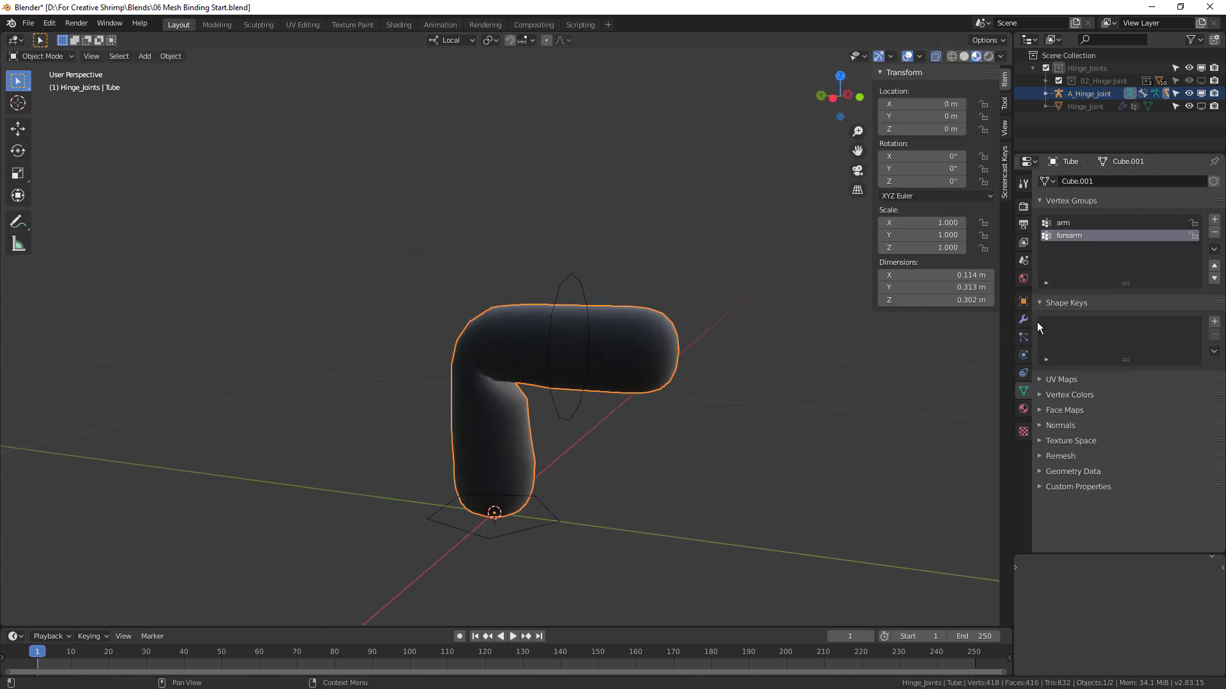
left_click(1022, 321)
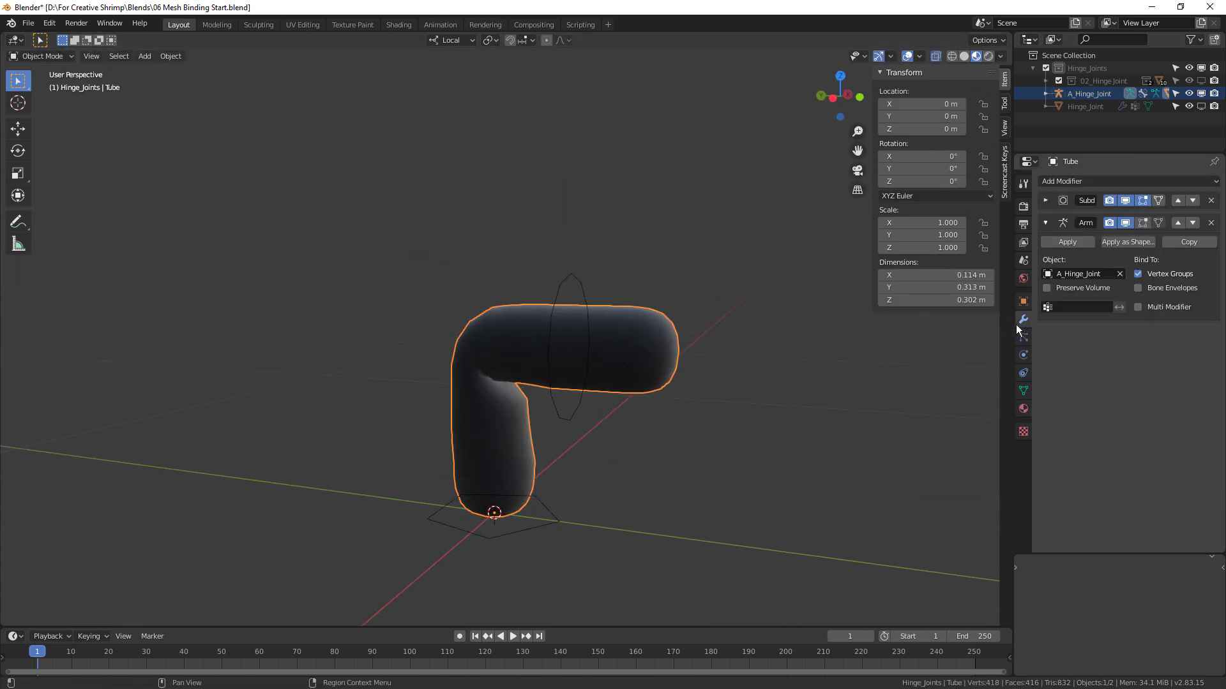
left_click(1178, 223)
middle_click_drag(686, 392, 740, 397)
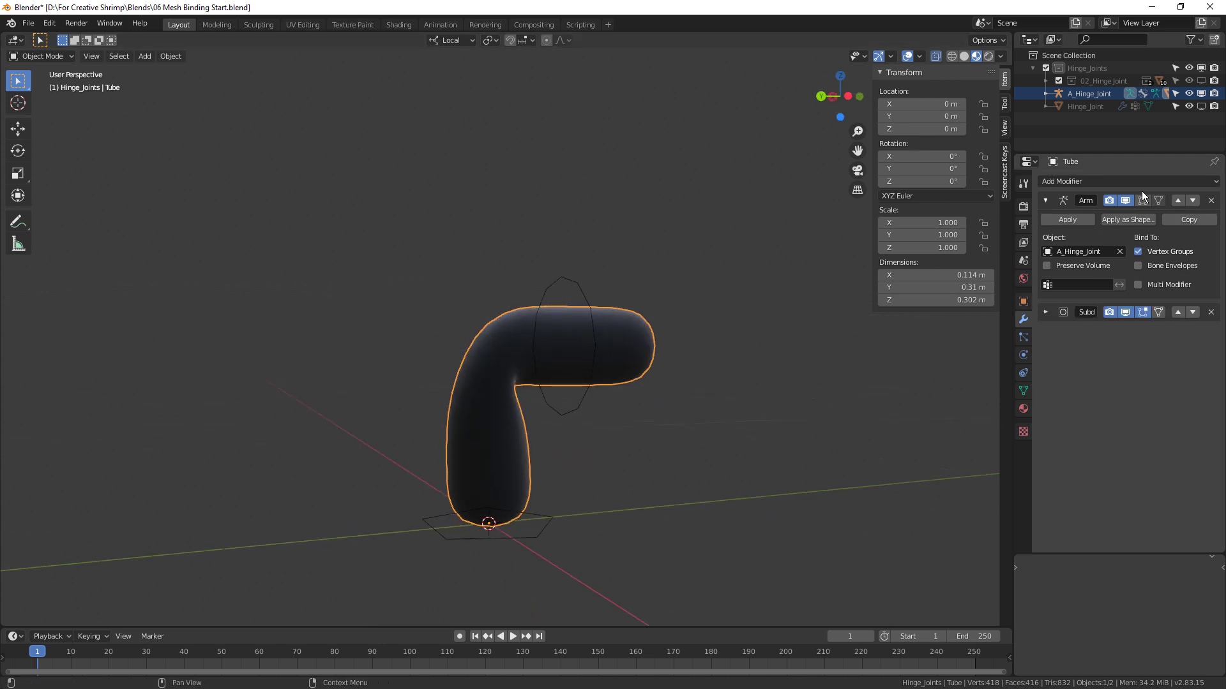
middle_click_drag(737, 323, 511, 357)
Enter Edit Mode on the tube and enable the Armature modifier's Edit Mode and On Cage display options
key("Tab")
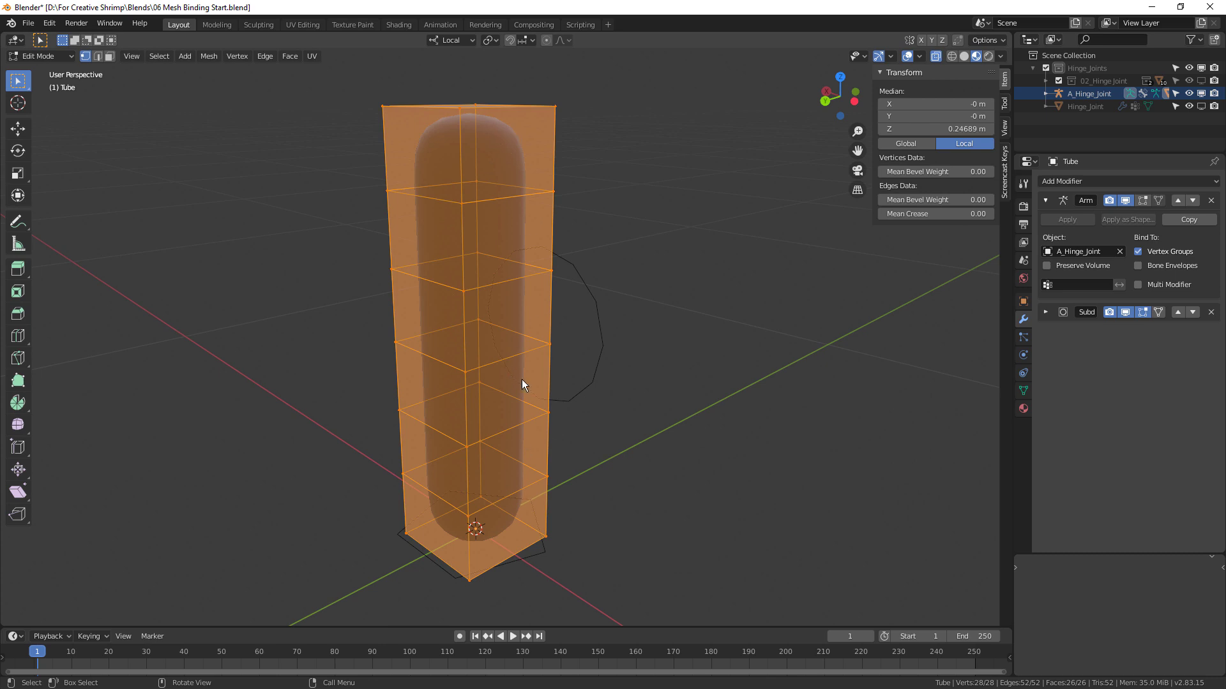
middle_click_drag(625, 423, 473, 378)
middle_click_drag(730, 331, 776, 373)
left_click(1143, 201)
left_click(1159, 200)
left_click(1159, 201)
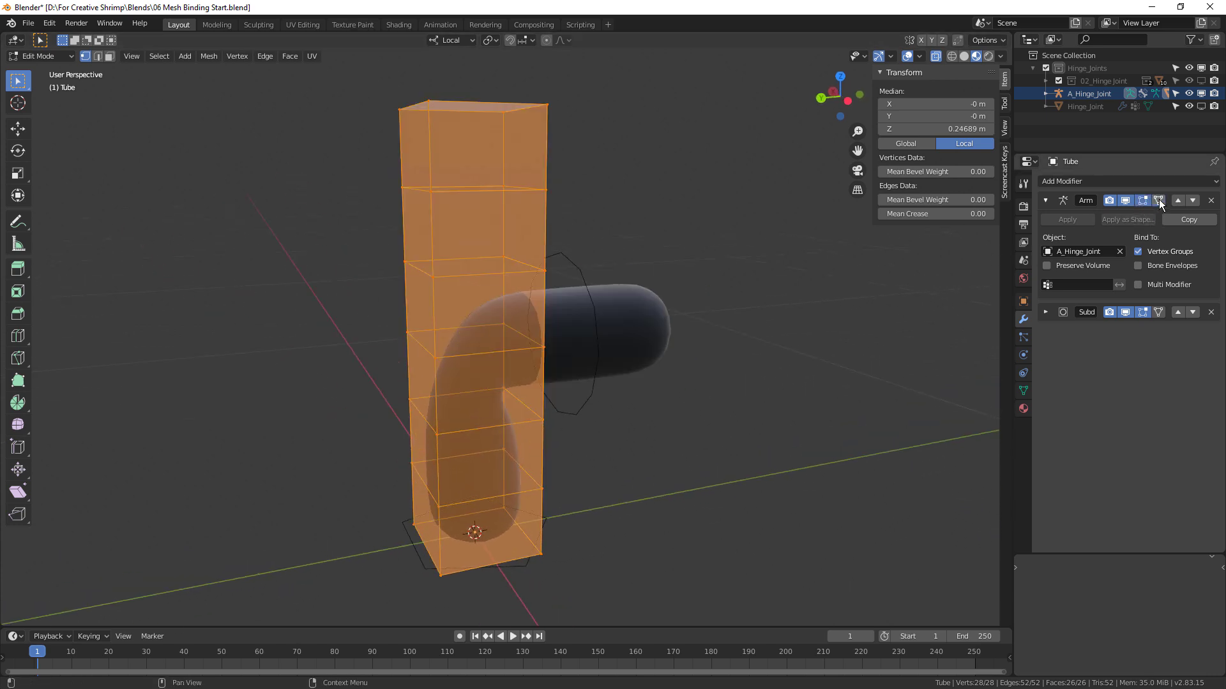
middle_click_drag(657, 360, 468, 435)
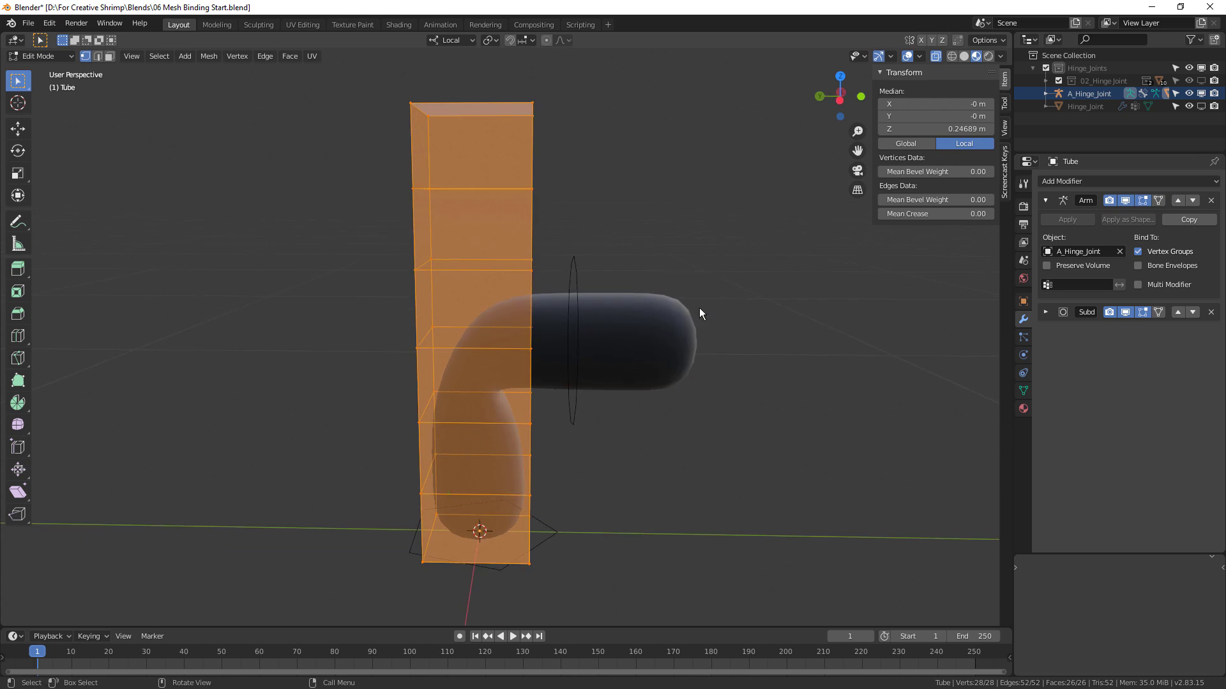
left_click(1159, 200)
middle_click_drag(573, 350, 642, 270)
middle_click_drag(632, 370, 468, 346)
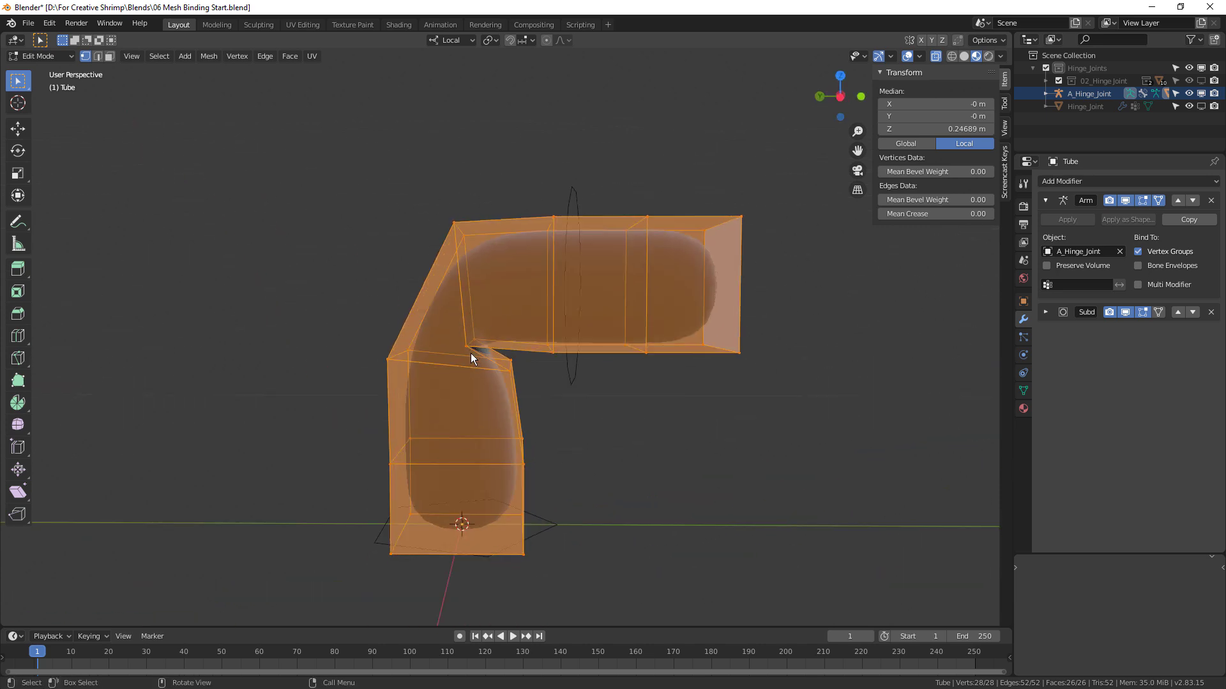
middle_click_drag(485, 277, 481, 235)
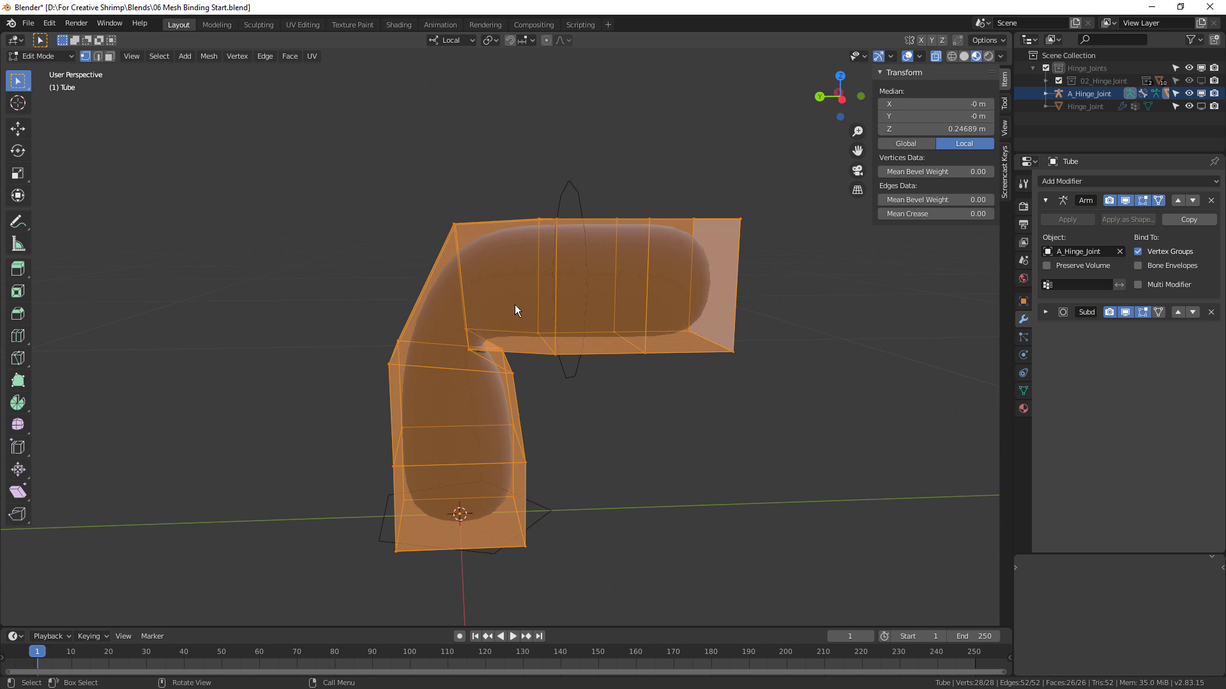
Select the tube's edge loop at the elbow and assign it to the arm vertex group with weight 1.000
key("shift+space")
key("shift+space")
left_click(459, 281, "alt")
mouse_move(458, 281)
middle_mouse_down()
mouse_move(595, 312)
mouse_move(452, 276)
middle_mouse_up()
middle_click_drag(431, 330, 629, 357)
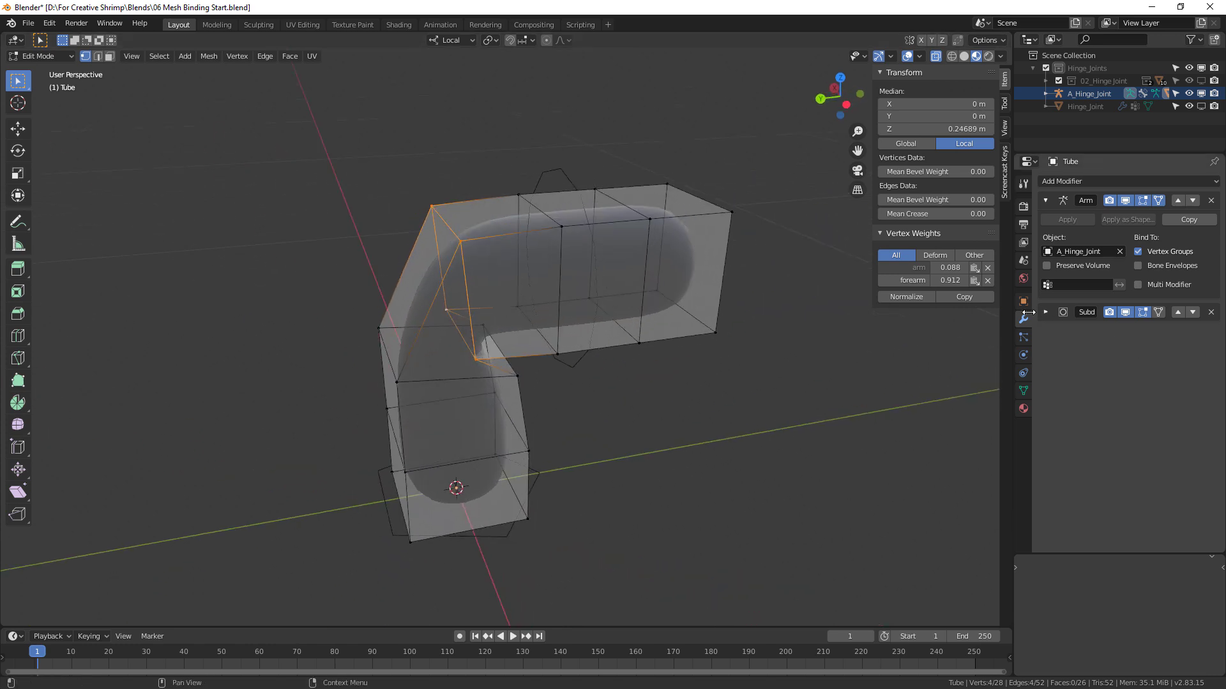
left_click(1023, 390)
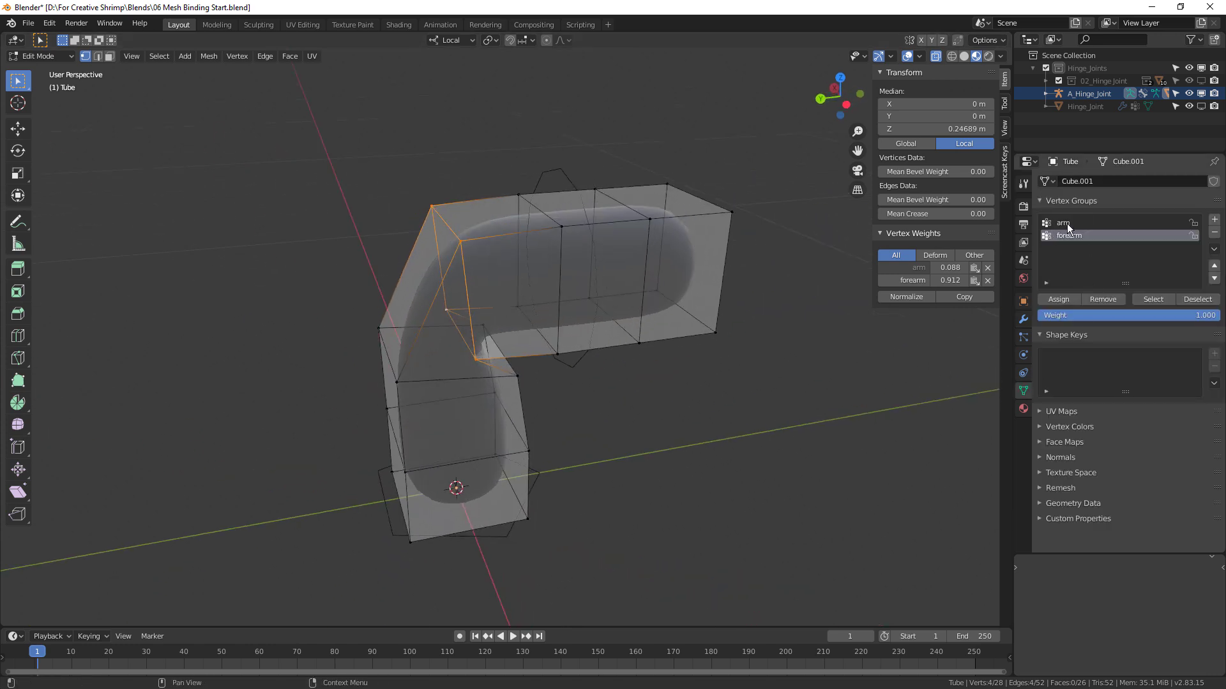
left_click(1066, 223)
left_click(1058, 300)
Leave Edit Mode and test-rotate the forearm bone, cancelling the rotation, to inspect how the elbow deforms
middle_click_drag(595, 383, 695, 383)
key("Tab")
middle_click_drag(608, 356, 547, 363)
key("r")
right_click(611, 344)
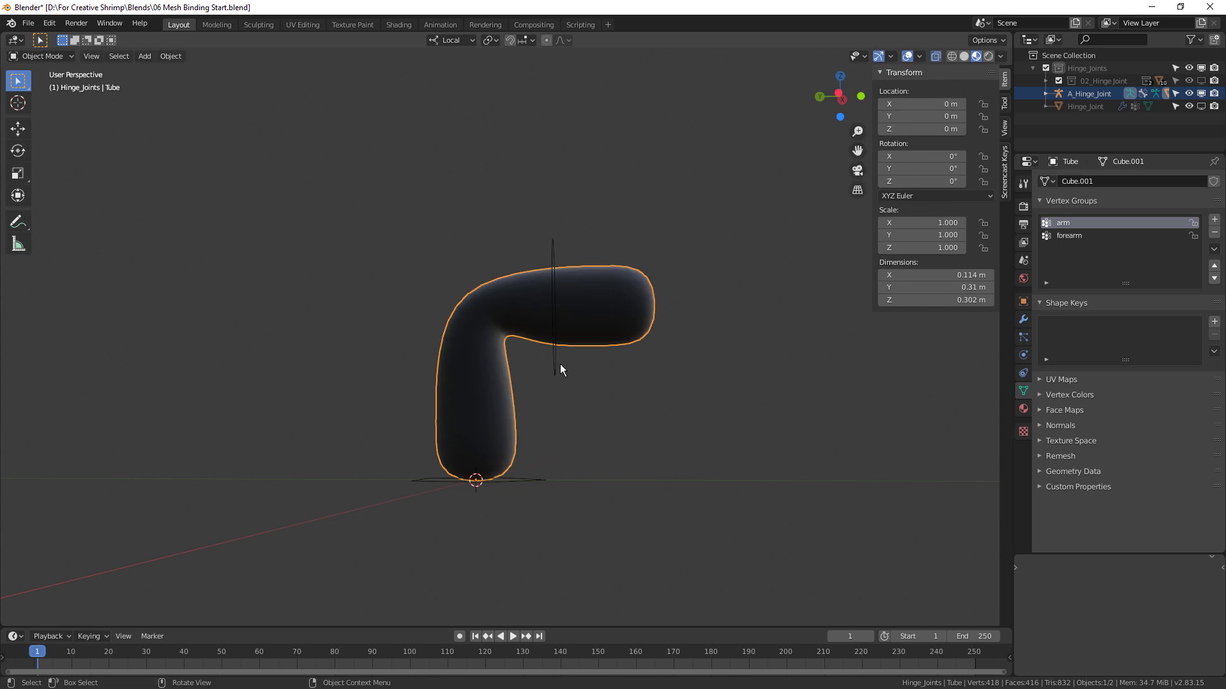
left_click(556, 363)
key("r")
right_click(643, 392)
middle_click_drag(643, 392, 625, 284)
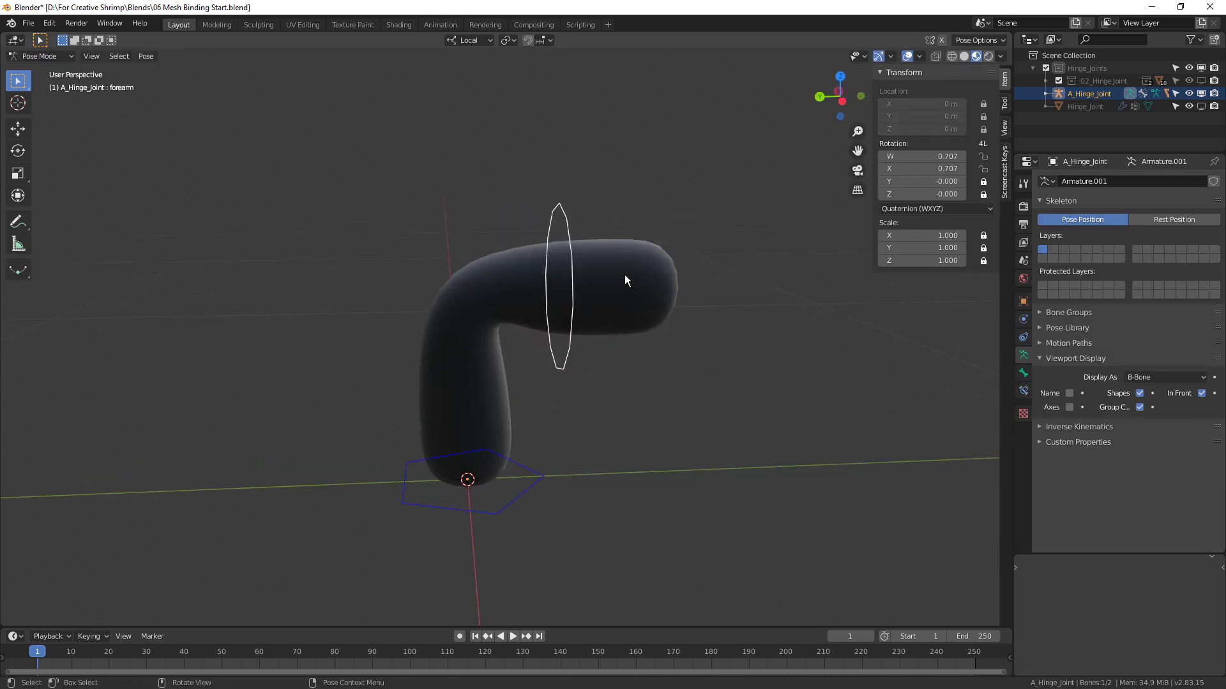
middle_click_drag(504, 308, 533, 310)
Put the tube into Weight Paint mode and switch the viewport to Solid shading
left_click(532, 314)
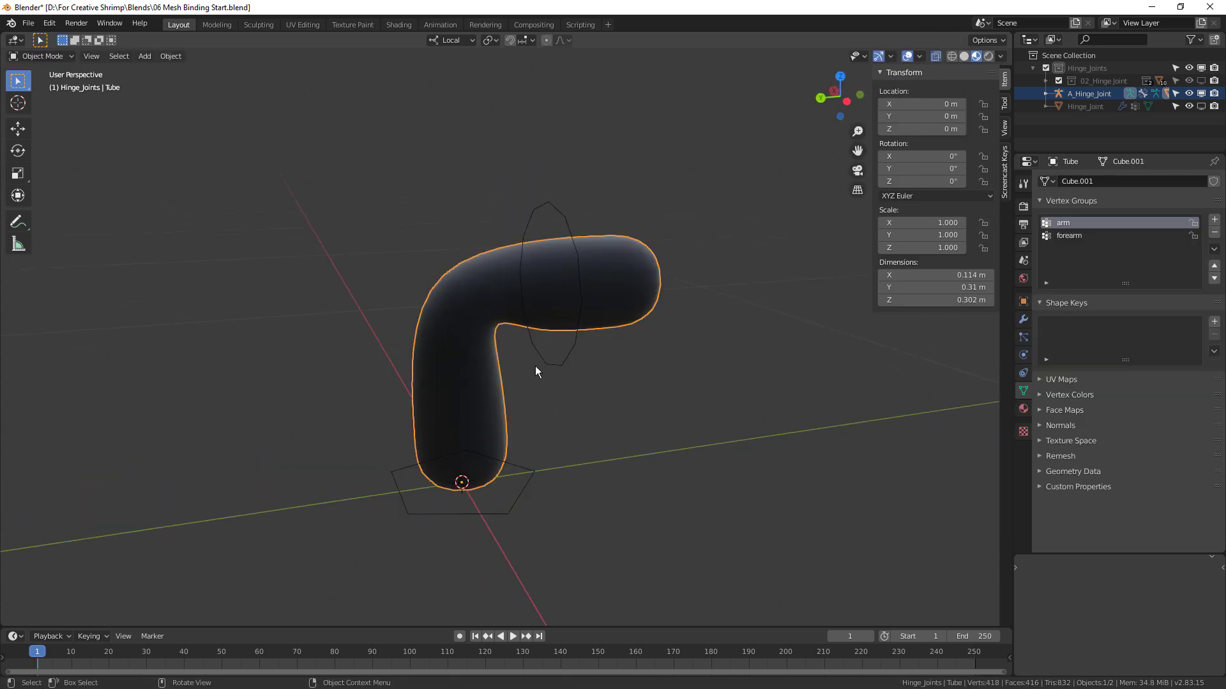
left_click(43, 55)
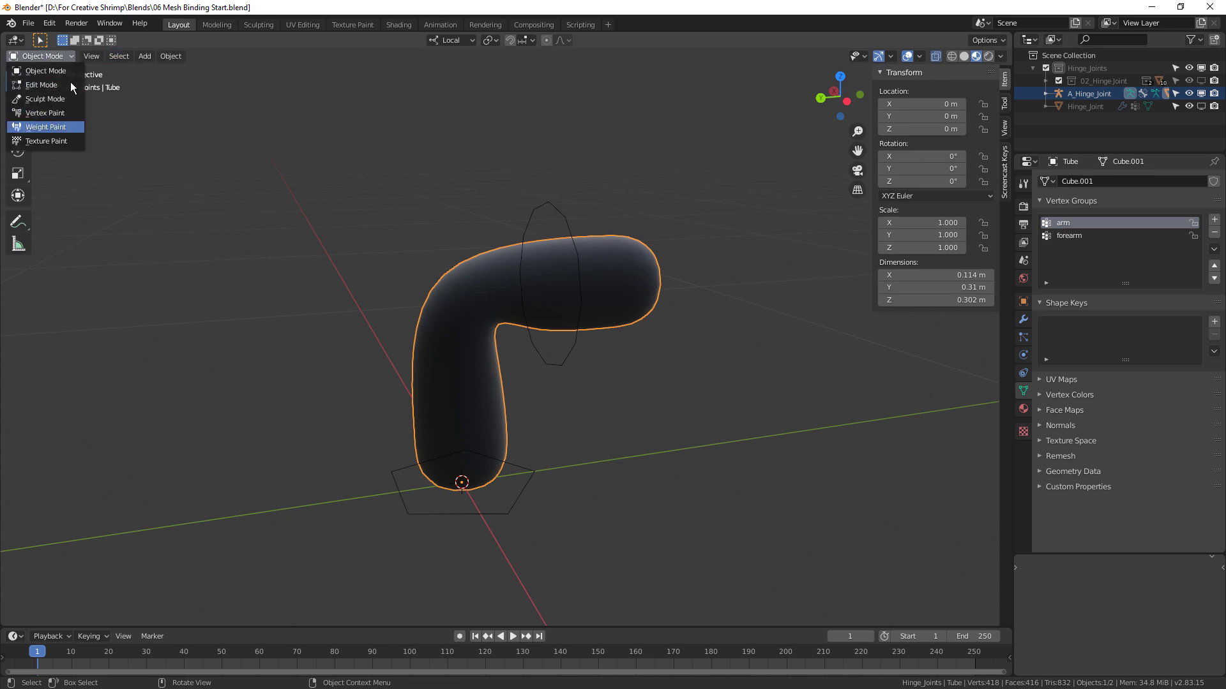
left_click(45, 127)
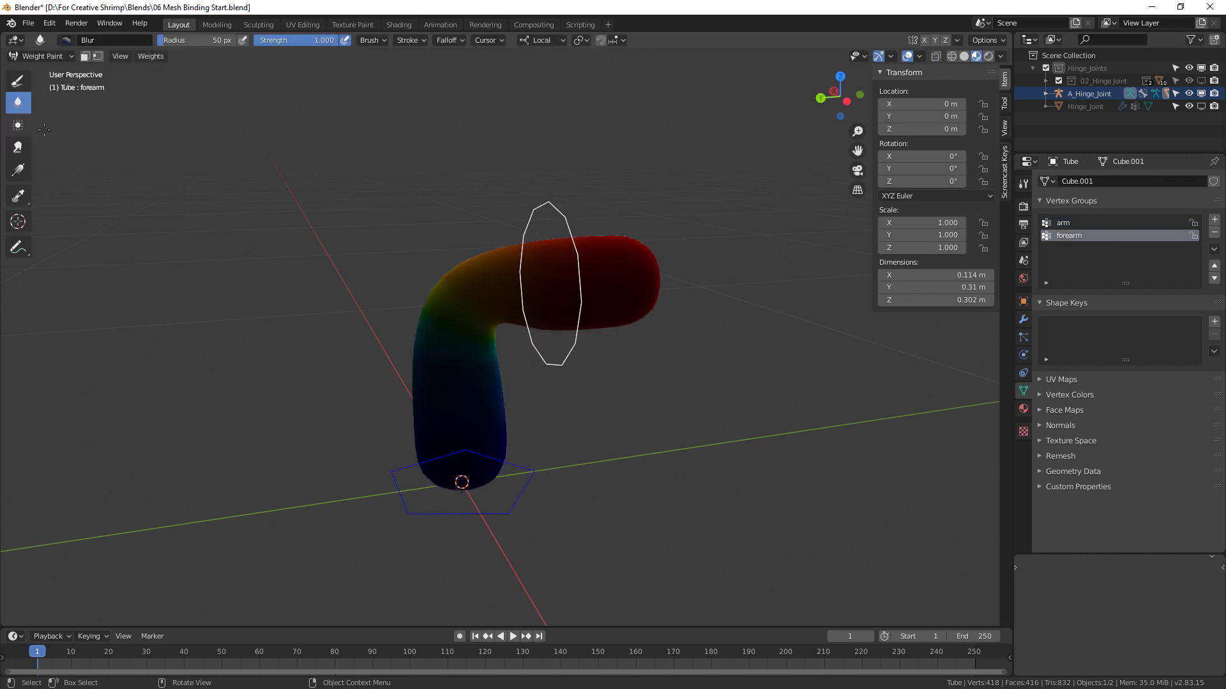
mouse_move(602, 347)
middle_mouse_down()
mouse_move(681, 347)
mouse_move(486, 306)
middle_mouse_up()
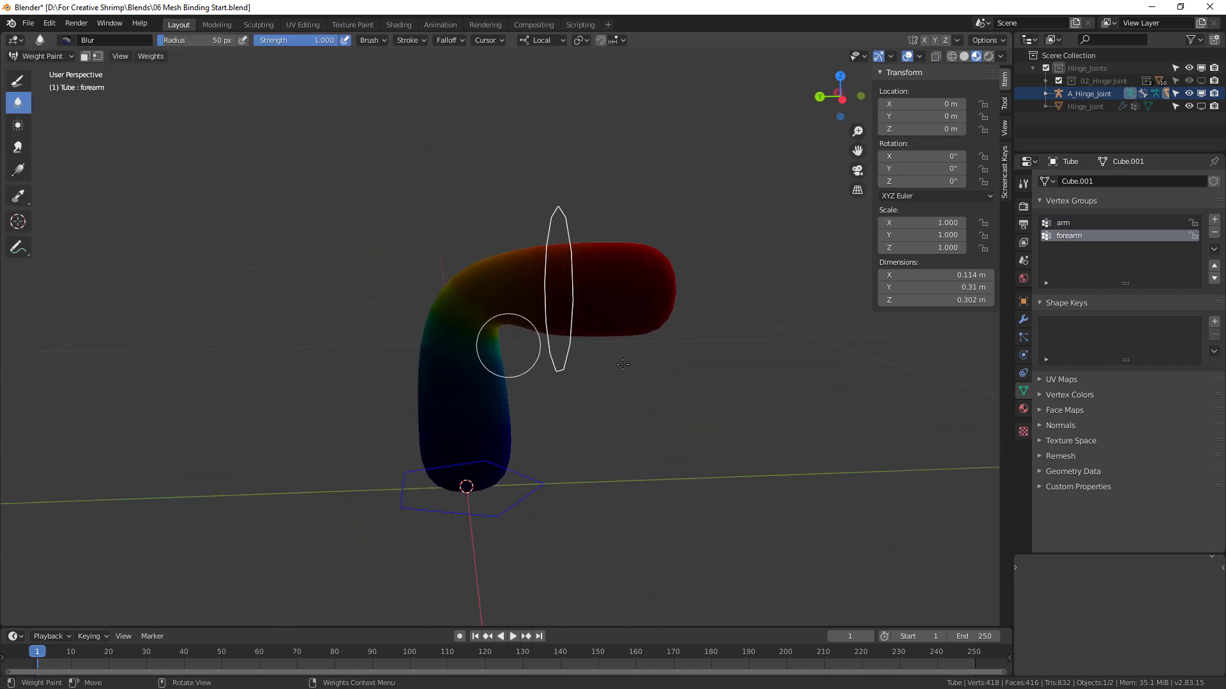
left_click(964, 57)
mouse_move(718, 385)
middle_mouse_down()
mouse_move(706, 380)
mouse_move(774, 225)
middle_mouse_up()
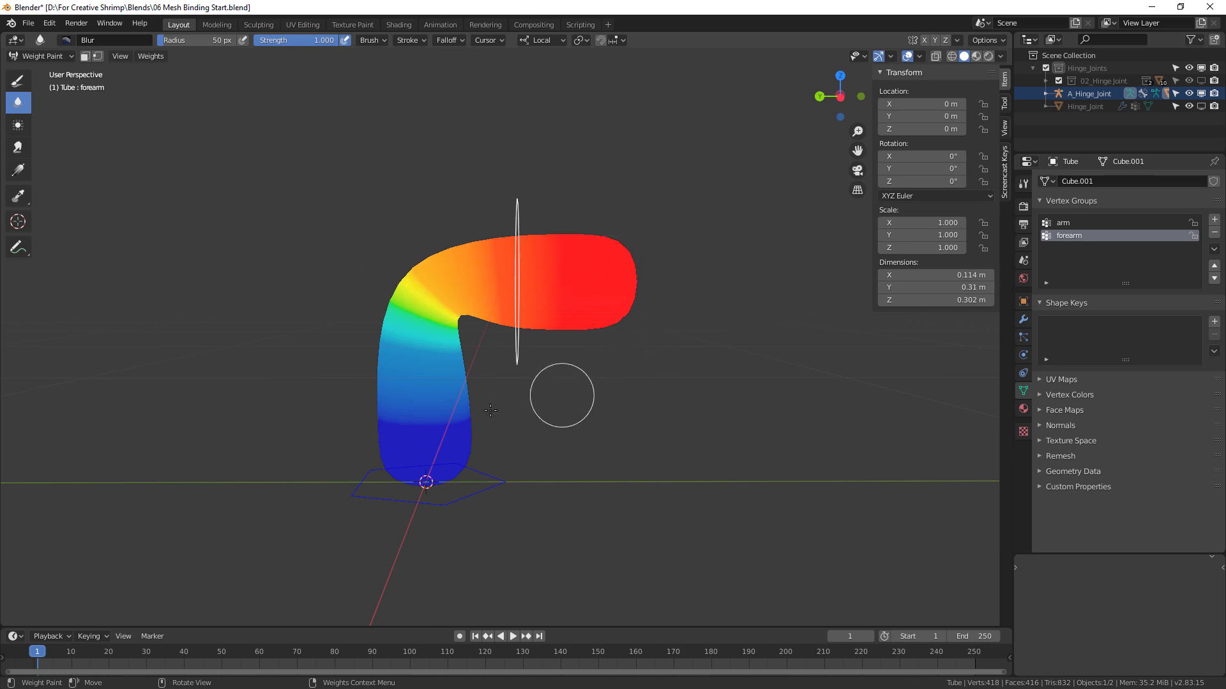
Alternate between the arm and forearm vertex groups to compare their weight gradients on the tube
mouse_move(789, 360)
middle_mouse_down()
mouse_move(768, 391)
mouse_move(770, 376)
mouse_move(692, 353)
mouse_move(673, 311)
middle_mouse_up()
scroll(495, 251, "down", 2)
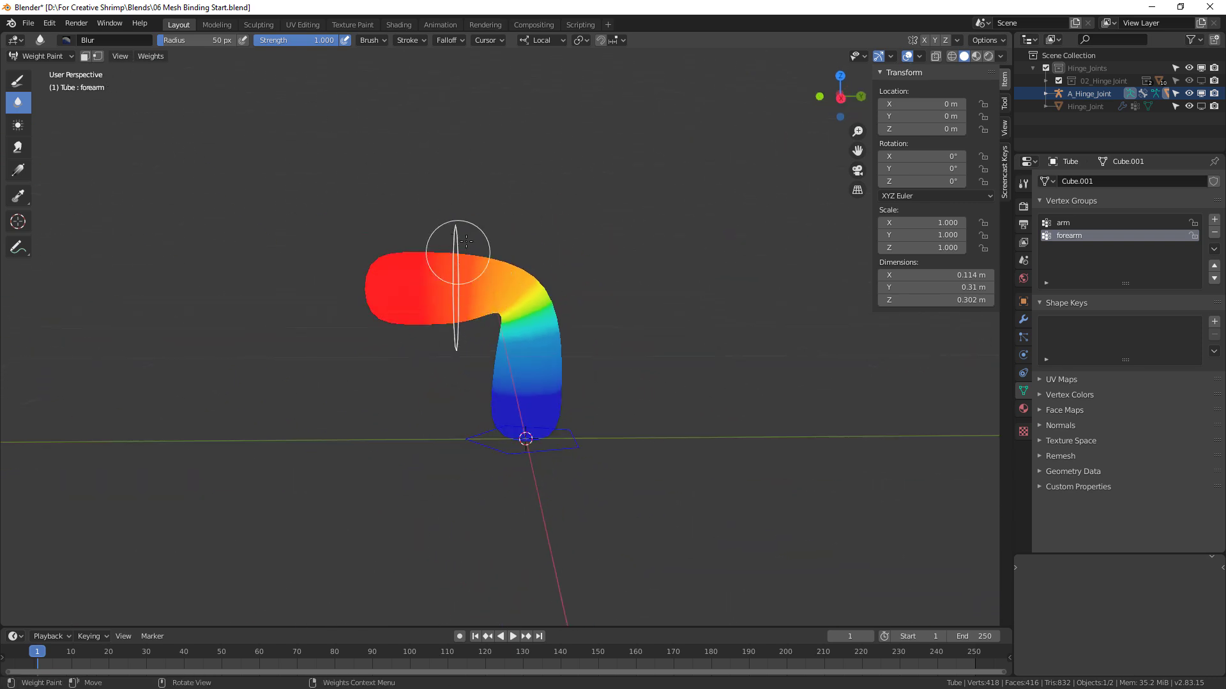
left_click(1075, 223)
left_click(1068, 238)
left_click(1070, 224)
left_click(1068, 236)
left_click(1067, 222)
left_click(1070, 237)
left_click(1071, 225)
left_click(1071, 236)
left_click(1072, 223)
left_click(1072, 236)
left_click(1070, 224)
left_click(1070, 236)
left_click(1069, 224)
left_click(1070, 236)
left_click(1070, 222)
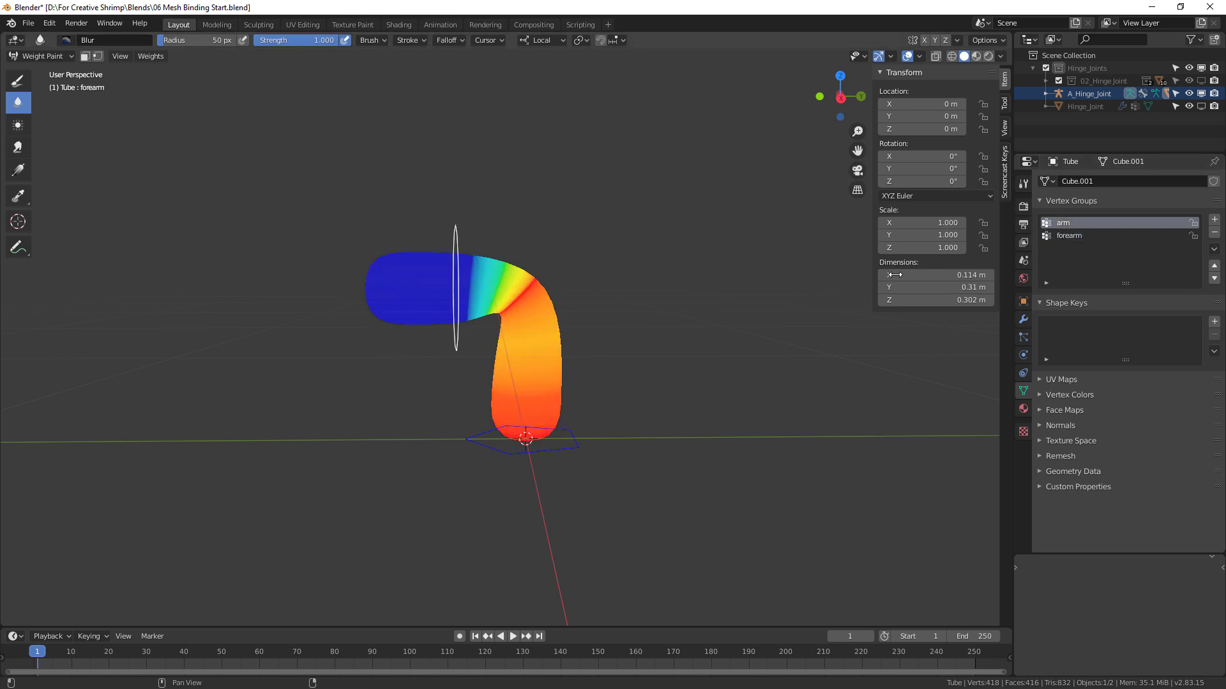
Smooth the arm and forearm group weights along the tube with the Blur brush
middle_click_drag(415, 299, 426, 294)
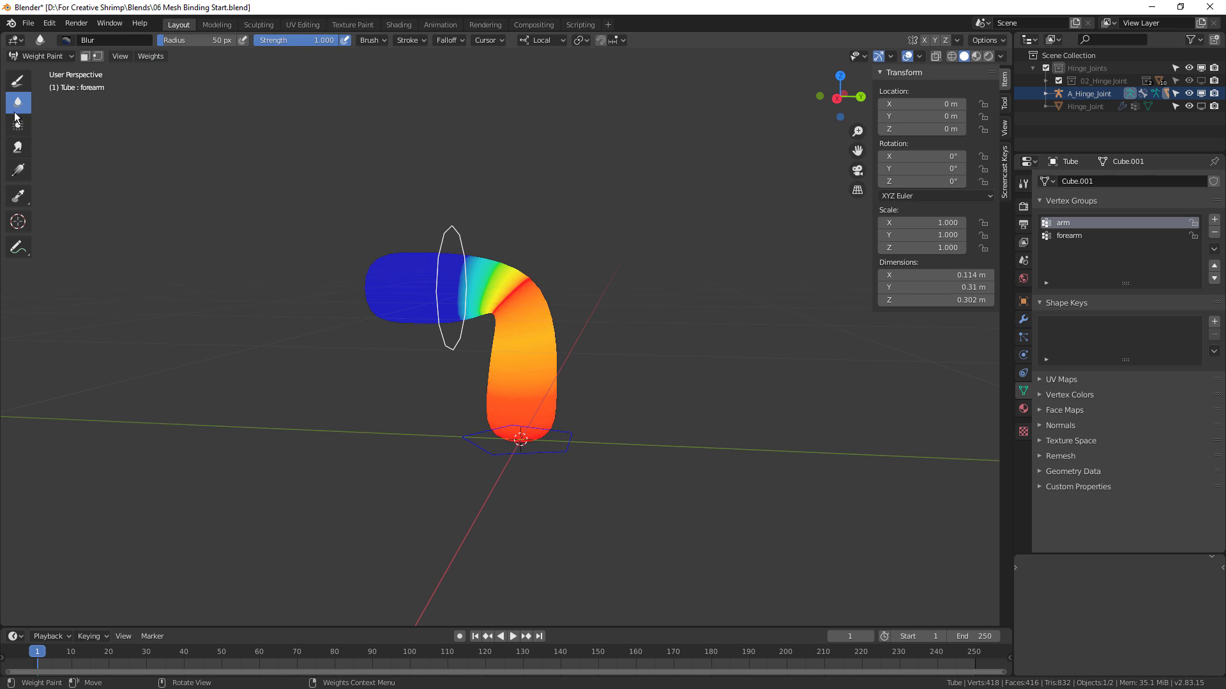
scroll(485, 338, "down", 4)
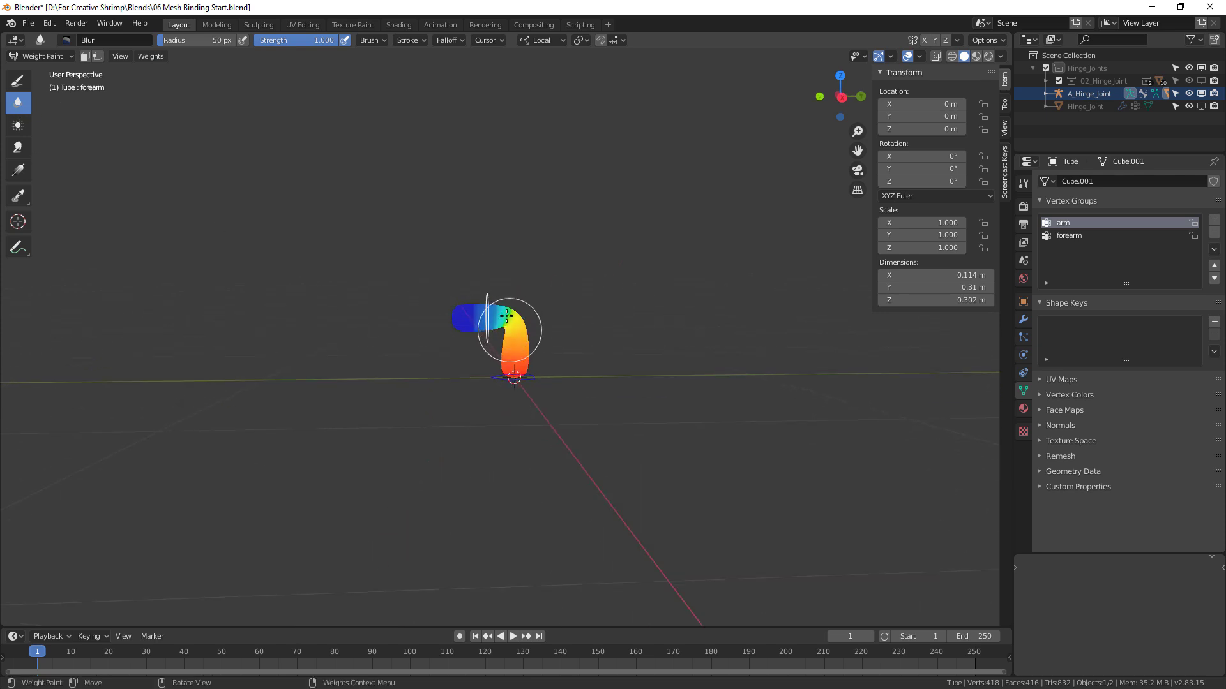
middle_click_drag(438, 321, 538, 295)
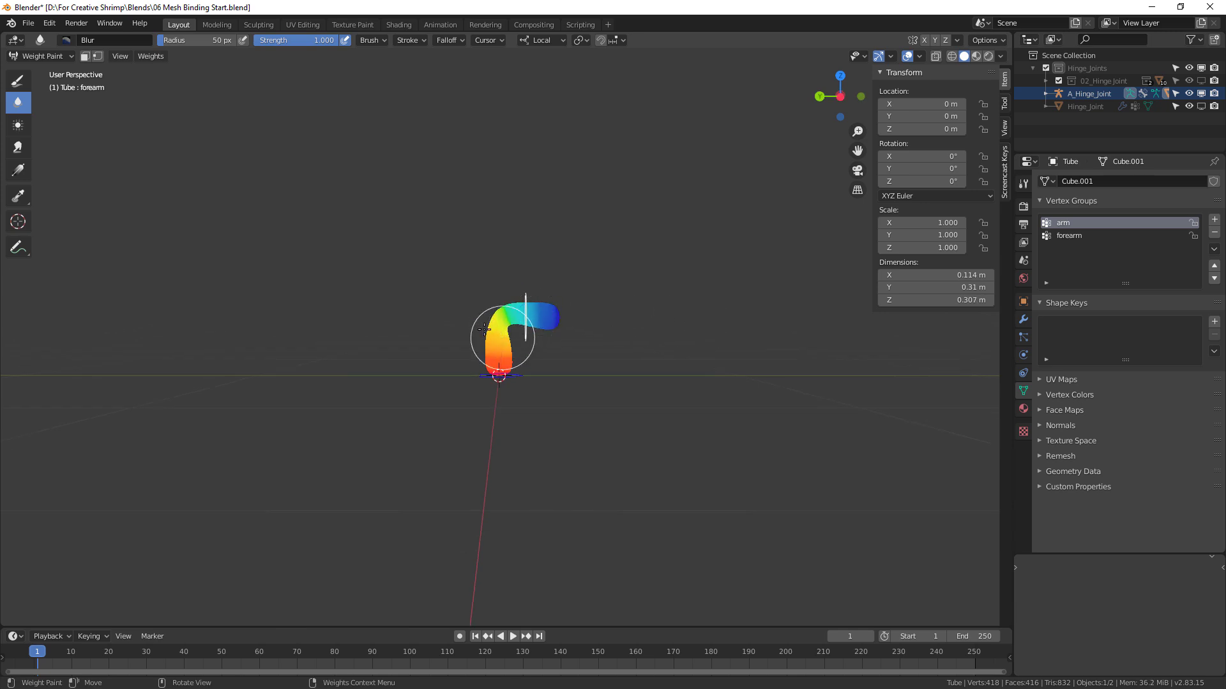
left_click(1060, 235)
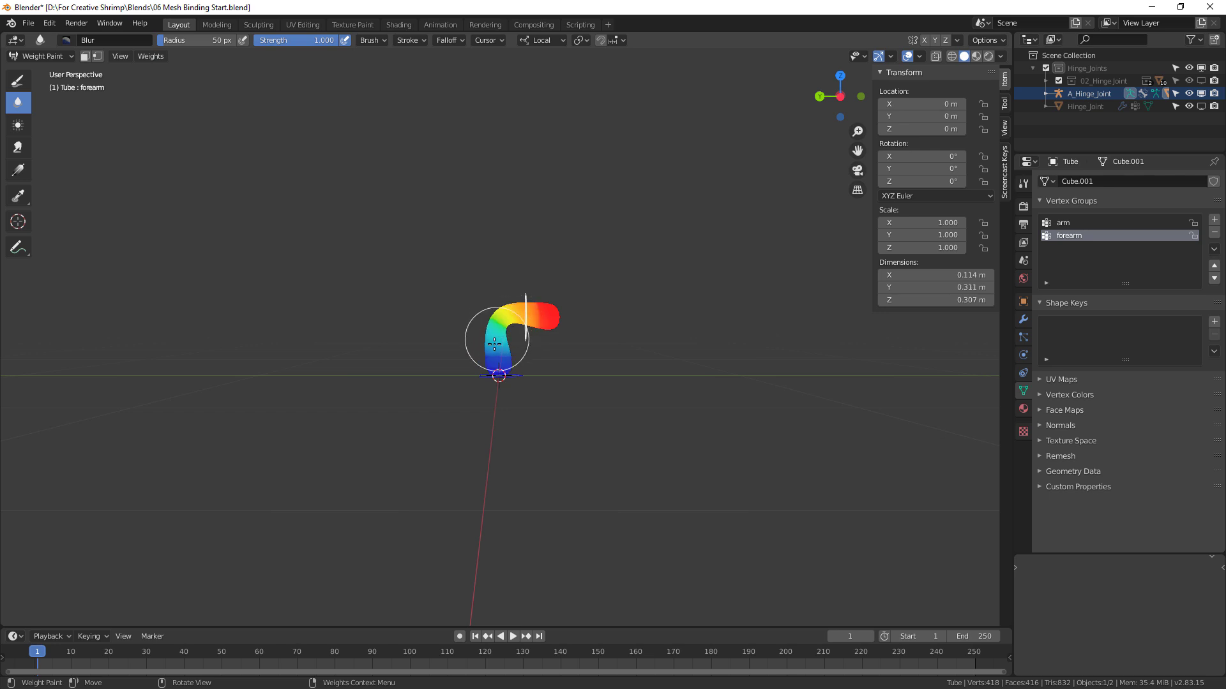
mouse_move(491, 339)
middle_mouse_down()
mouse_move(510, 319)
mouse_move(514, 377)
mouse_move(486, 336)
mouse_move(528, 287)
mouse_move(678, 311)
mouse_move(562, 255)
mouse_move(619, 341)
mouse_move(586, 300)
mouse_move(489, 254)
middle_mouse_up()
middle_click_drag(568, 286, 536, 274)
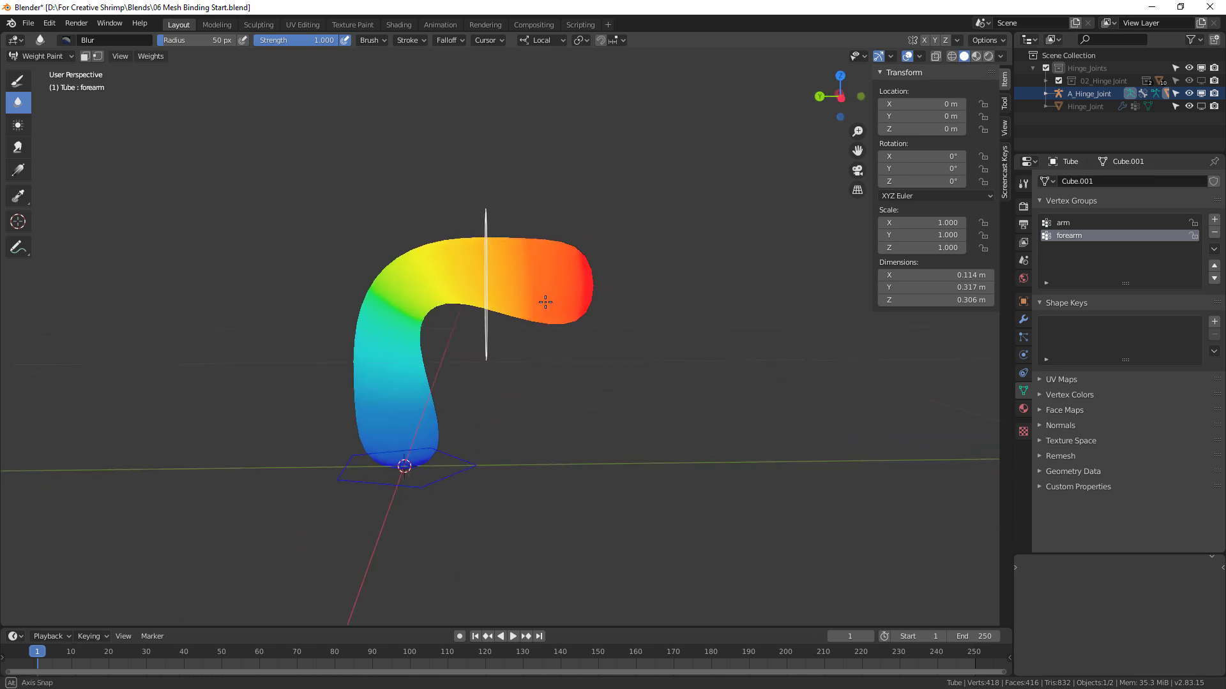
Activate the Draw tool and choose the Mix brush in its brush settings
left_click(22, 80)
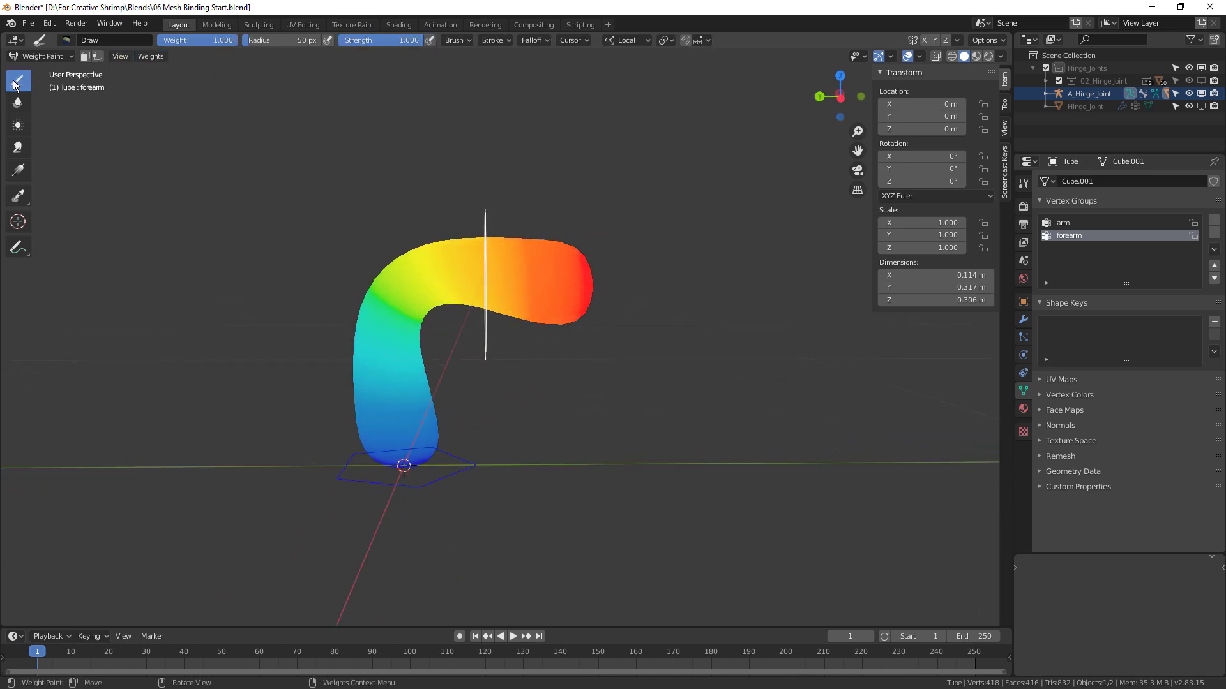
left_click(1024, 185)
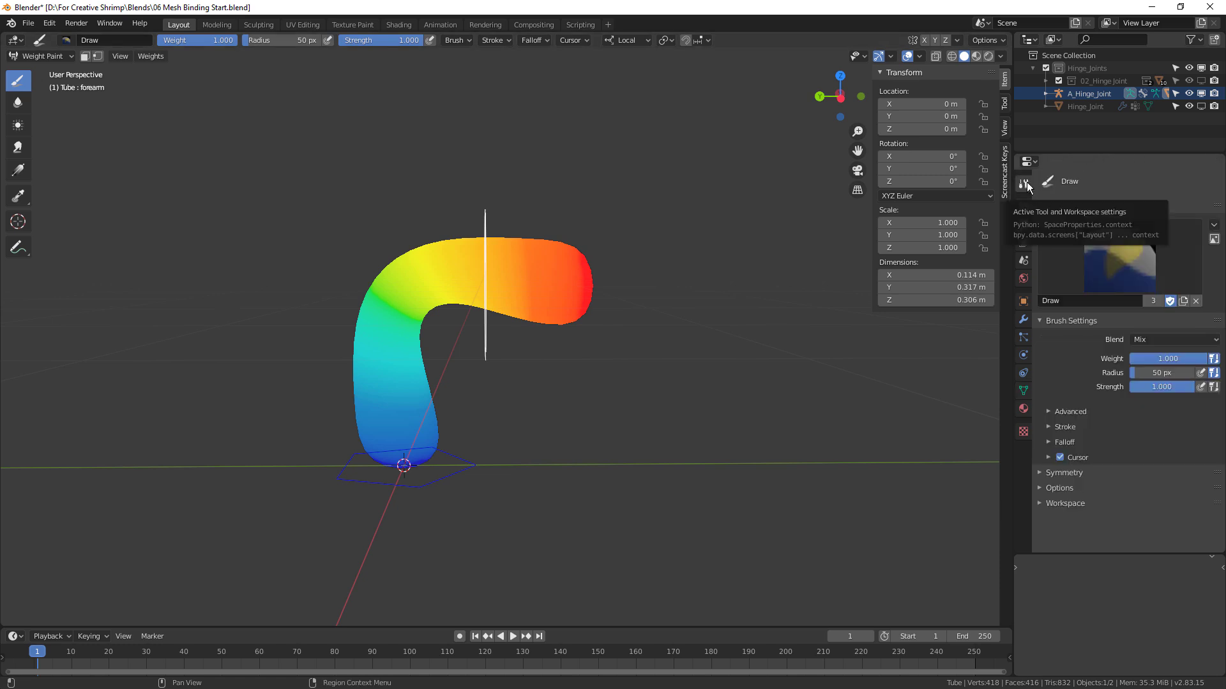
left_click(1127, 262)
left_click(1020, 329)
left_click(1118, 231)
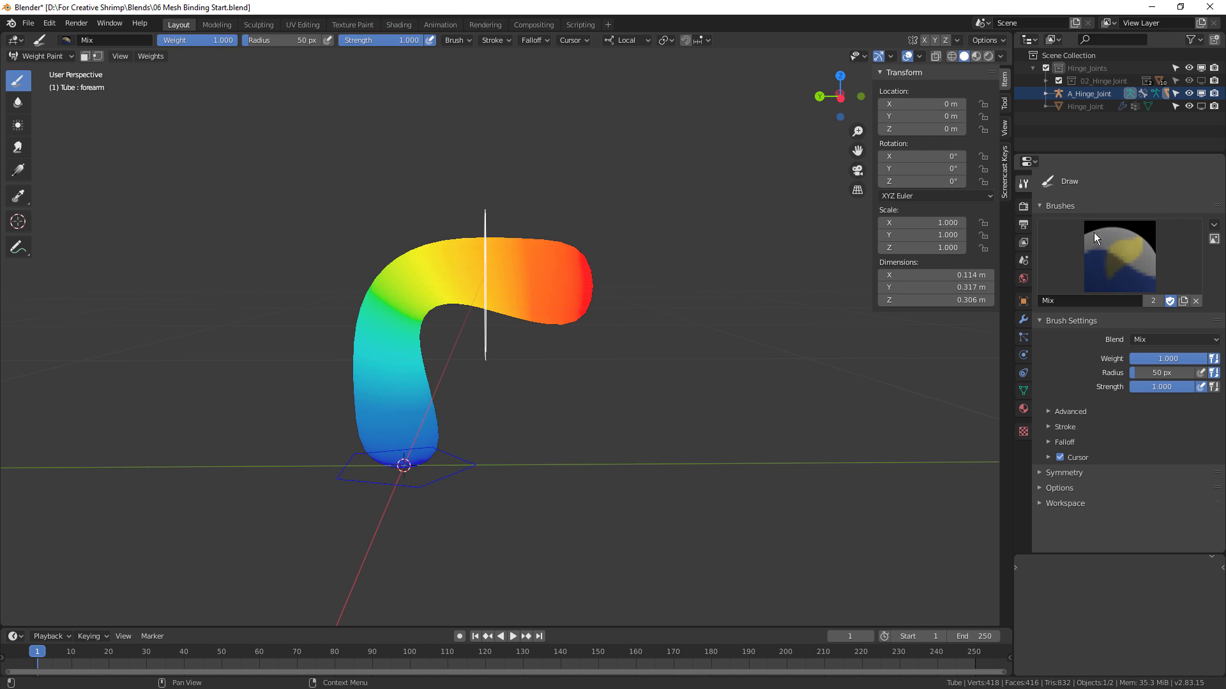
Set the brush weight to 0.5 and paint it over the elbow in the forearm group
mouse_move(1168, 359)
left_mouse_down()
mouse_move(1139, 359)
mouse_move(1202, 359)
left_mouse_up()
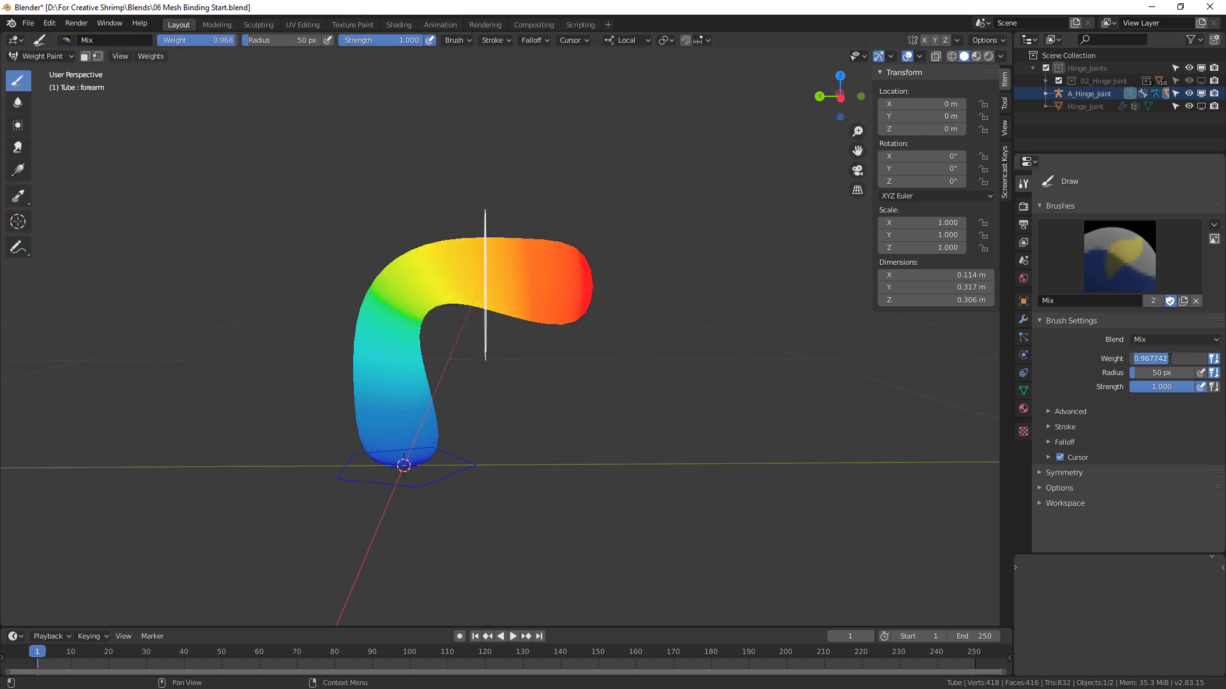
type("0.5")
key("Return")
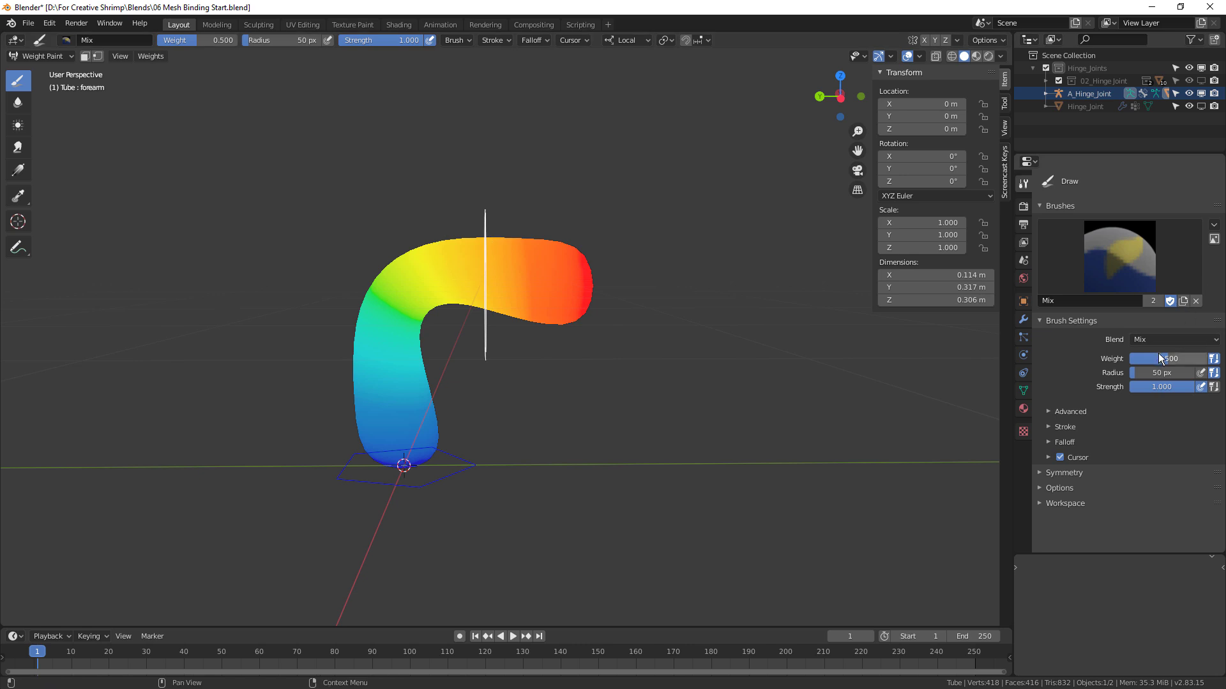
middle_click_drag(599, 326, 619, 323)
left_click_drag(370, 269, 413, 298)
mouse_move(463, 242)
left_mouse_down()
mouse_move(474, 290)
mouse_move(452, 262)
mouse_move(438, 297)
left_mouse_up()
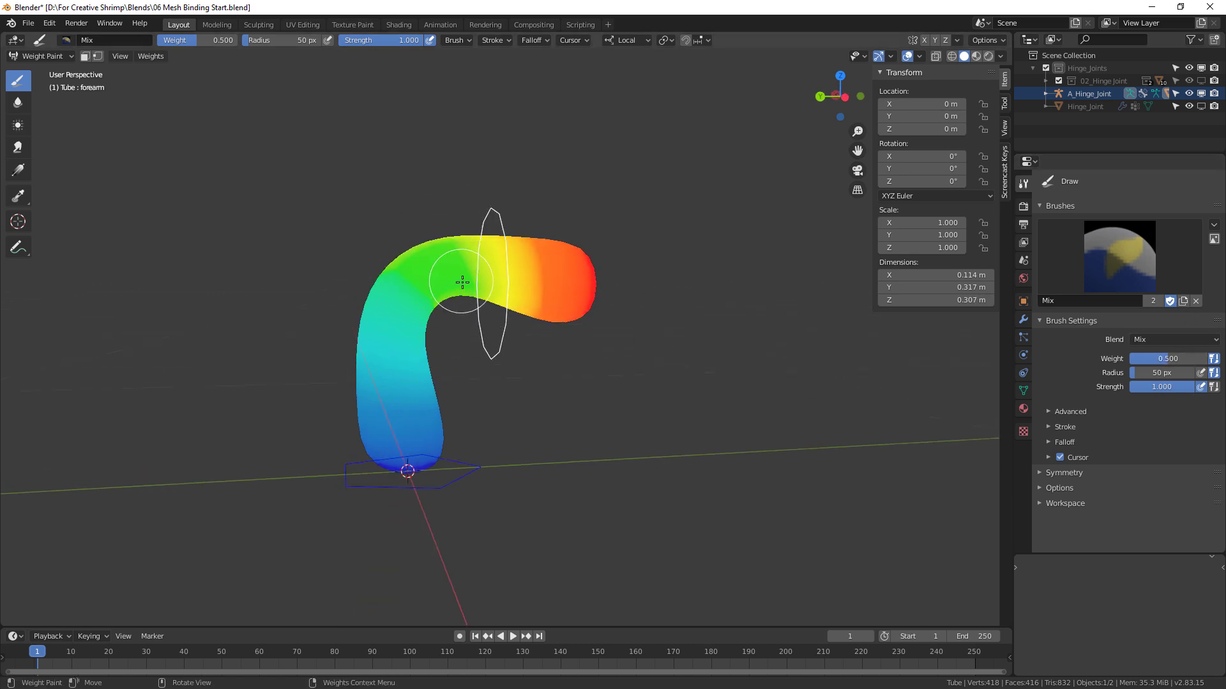
Extend the 0.5 weight around the front and back of the tube's elbow in the forearm group with the Mix brush
middle_click_drag(462, 279, 450, 285)
mouse_move(420, 340)
left_mouse_down()
mouse_move(375, 348)
mouse_move(485, 360)
left_mouse_up()
mouse_move(380, 332)
middle_mouse_down()
mouse_move(507, 301)
mouse_move(542, 364)
middle_mouse_up()
left_click_drag(668, 332, 640, 332)
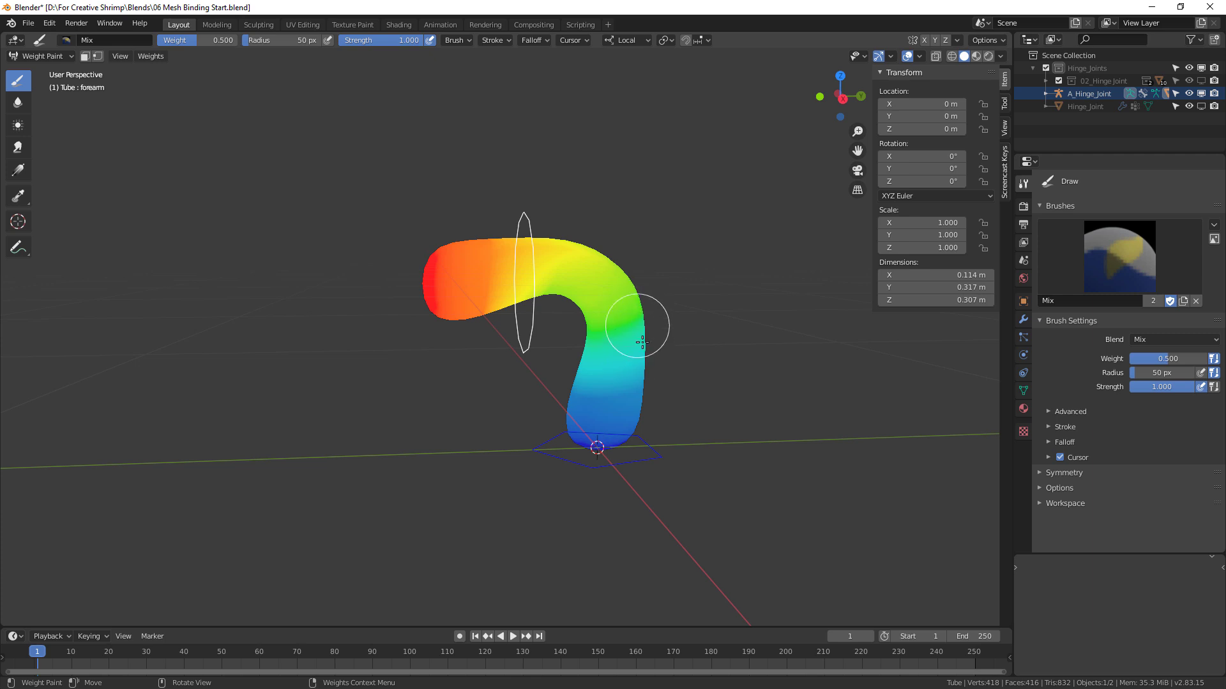
middle_click_drag(666, 318, 545, 230)
mouse_move(529, 254)
left_mouse_down()
mouse_move(589, 259)
mouse_move(629, 297)
left_mouse_up()
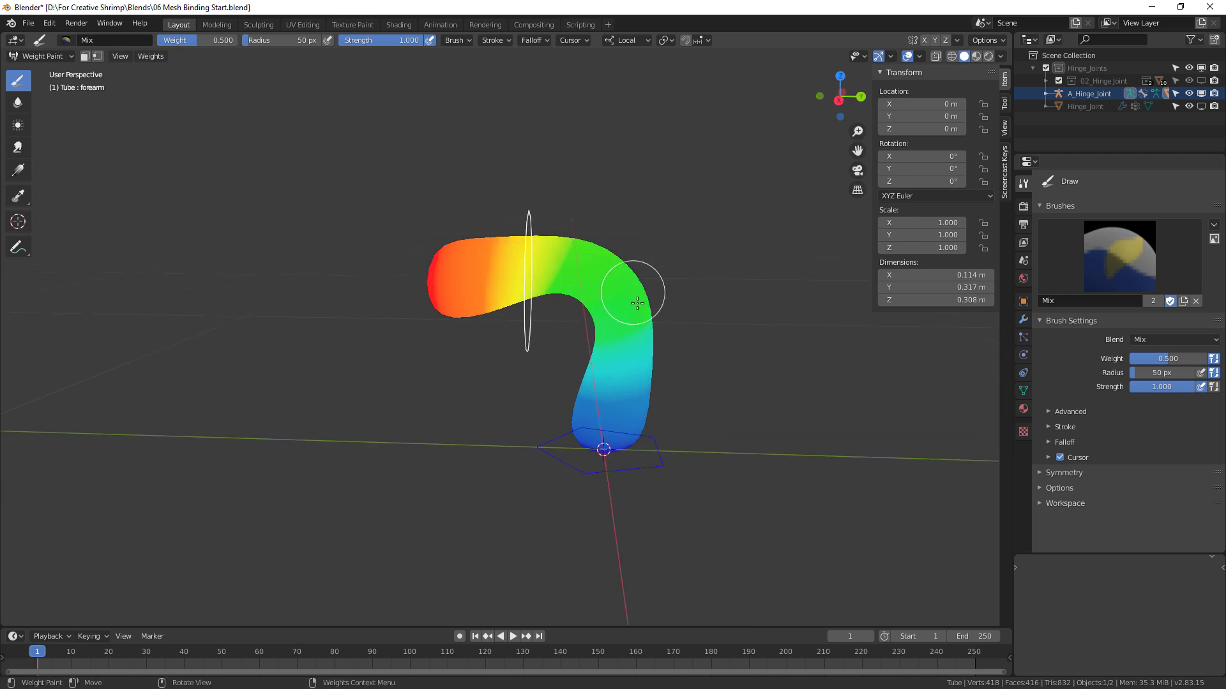
mouse_move(610, 326)
middle_mouse_down()
mouse_move(527, 274)
mouse_move(405, 273)
mouse_move(418, 234)
middle_mouse_up()
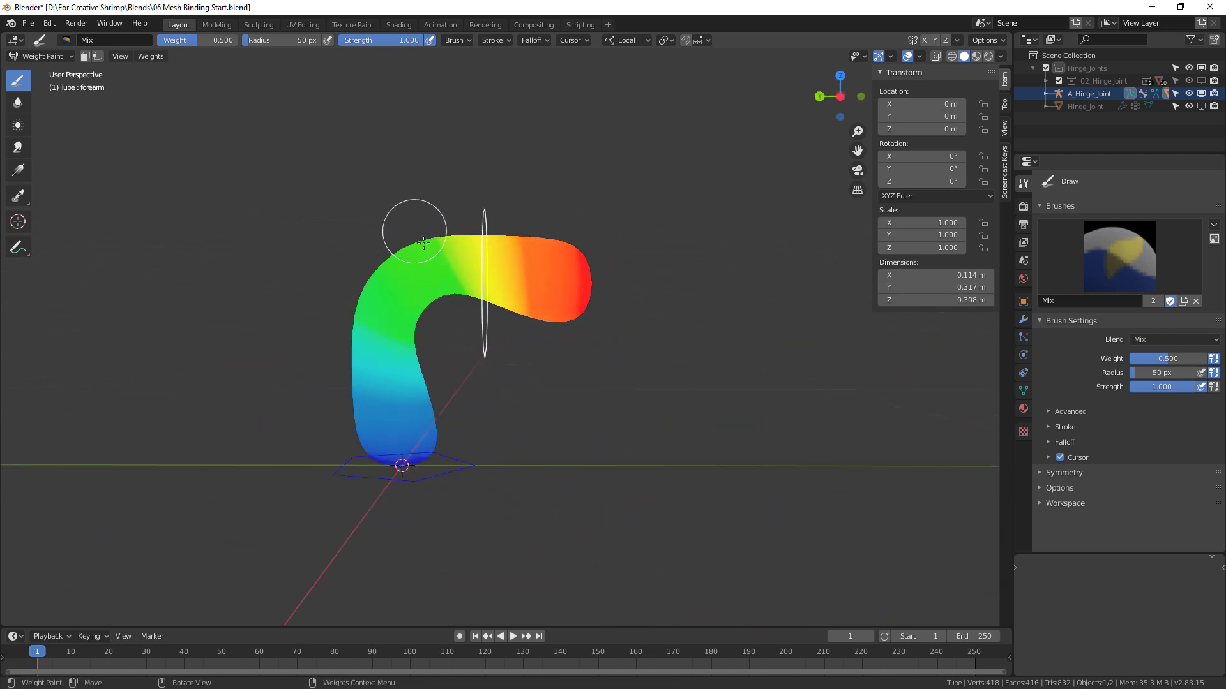
middle_click_drag(440, 286, 450, 274)
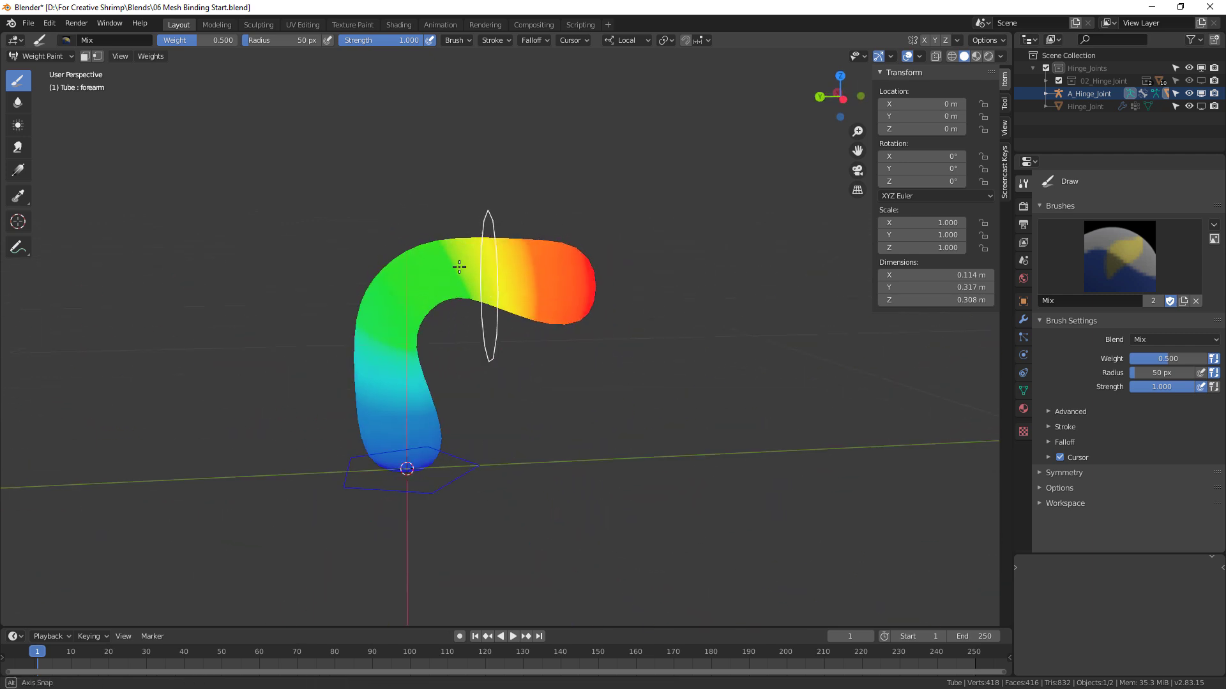
Enable the Wireframe overlay at 1.000 to show the tube's topology over the weight colours
left_click(919, 56)
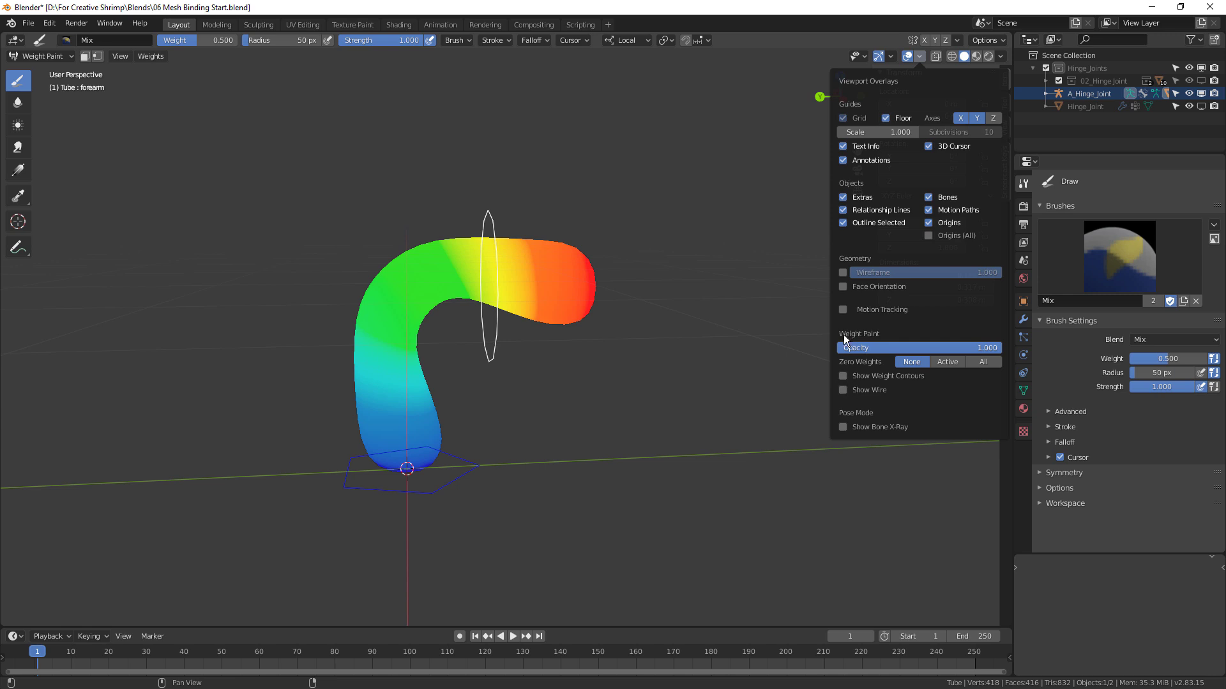
left_click(919, 56)
left_click(842, 274)
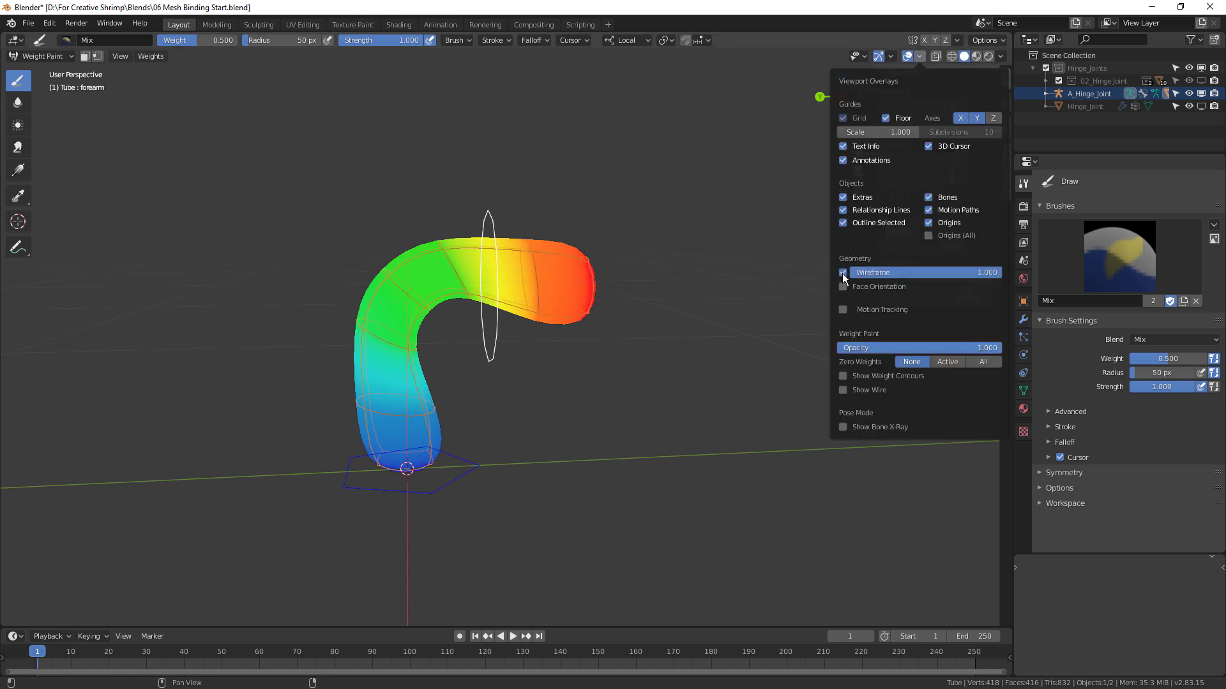
mouse_move(492, 318)
middle_mouse_down()
mouse_move(559, 344)
mouse_move(587, 381)
mouse_move(623, 310)
middle_mouse_up()
scroll(587, 381, "up", 4)
middle_click_drag(598, 240, 604, 247)
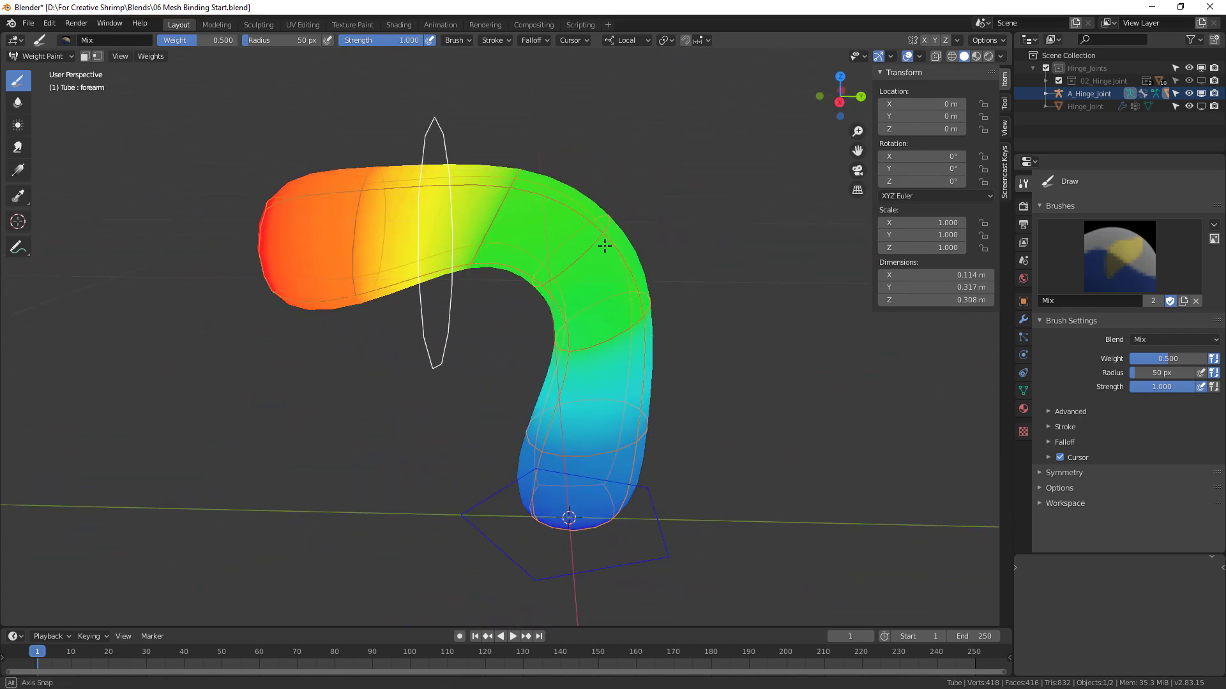
Hide the tube's Subdivision modifier in the viewport to examine the weights on the base mesh, and show it again
left_click(1023, 320)
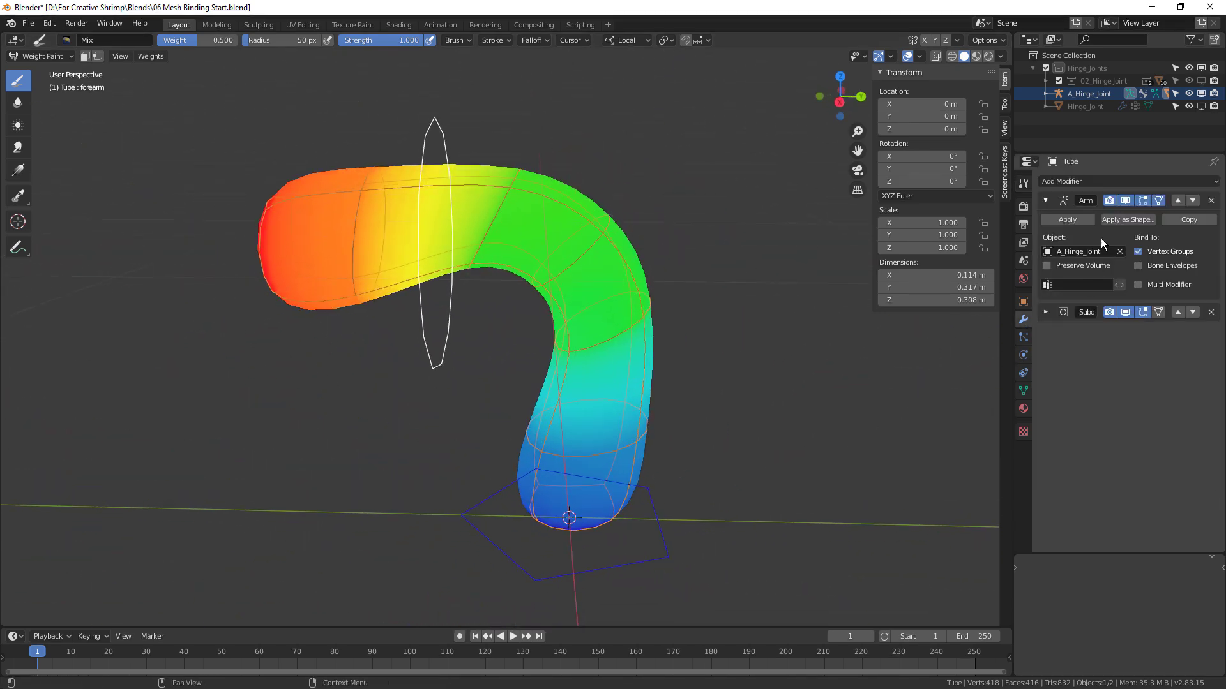
left_click(1127, 312)
middle_click_drag(699, 238, 549, 204)
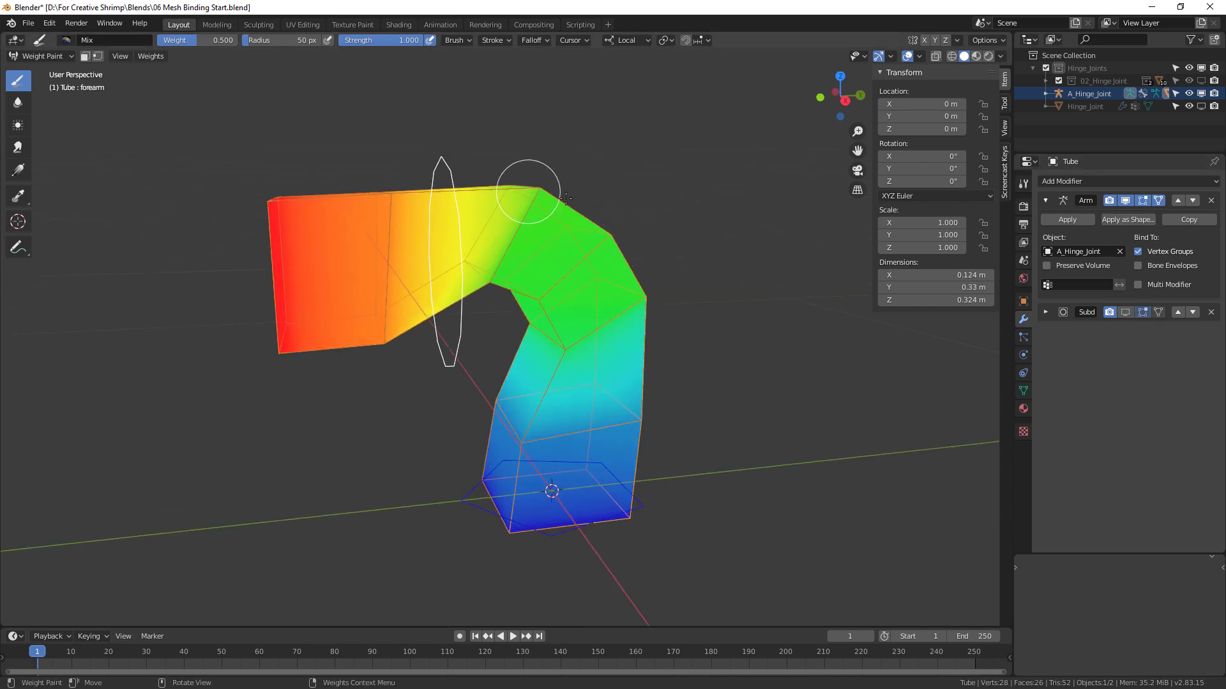
middle_click_drag(657, 301, 603, 317)
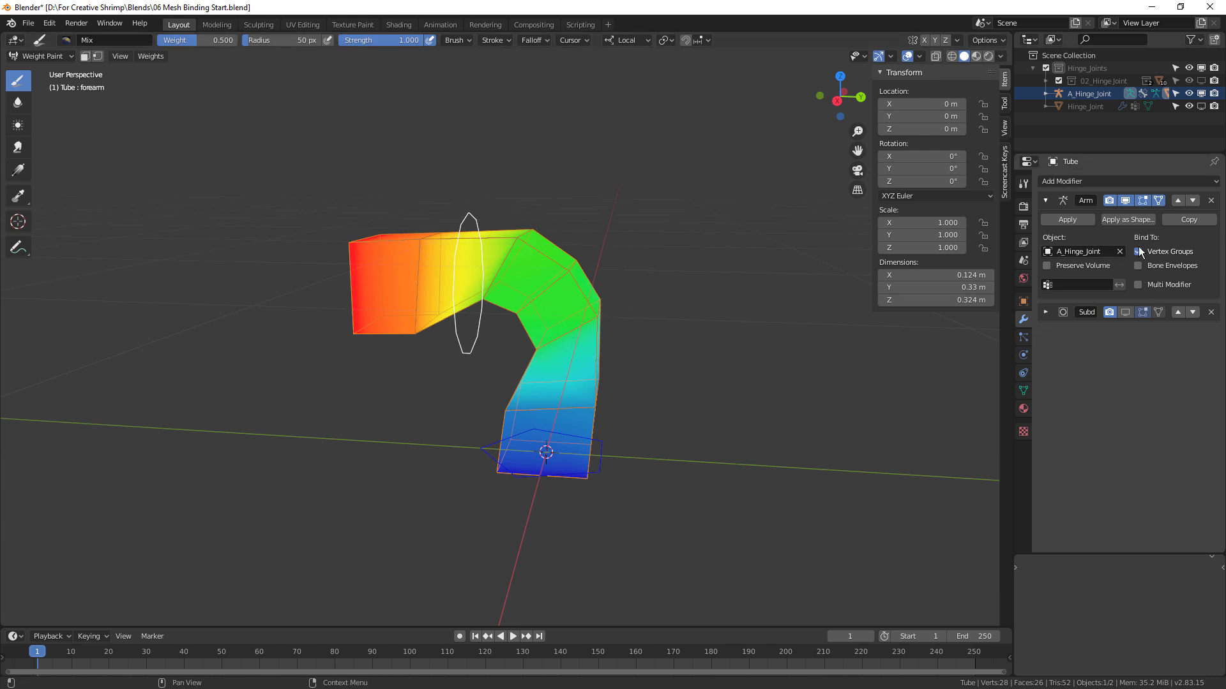
left_click(1126, 312)
mouse_move(588, 370)
middle_mouse_down()
mouse_move(553, 337)
mouse_move(588, 284)
mouse_move(549, 240)
mouse_move(520, 274)
middle_mouse_up()
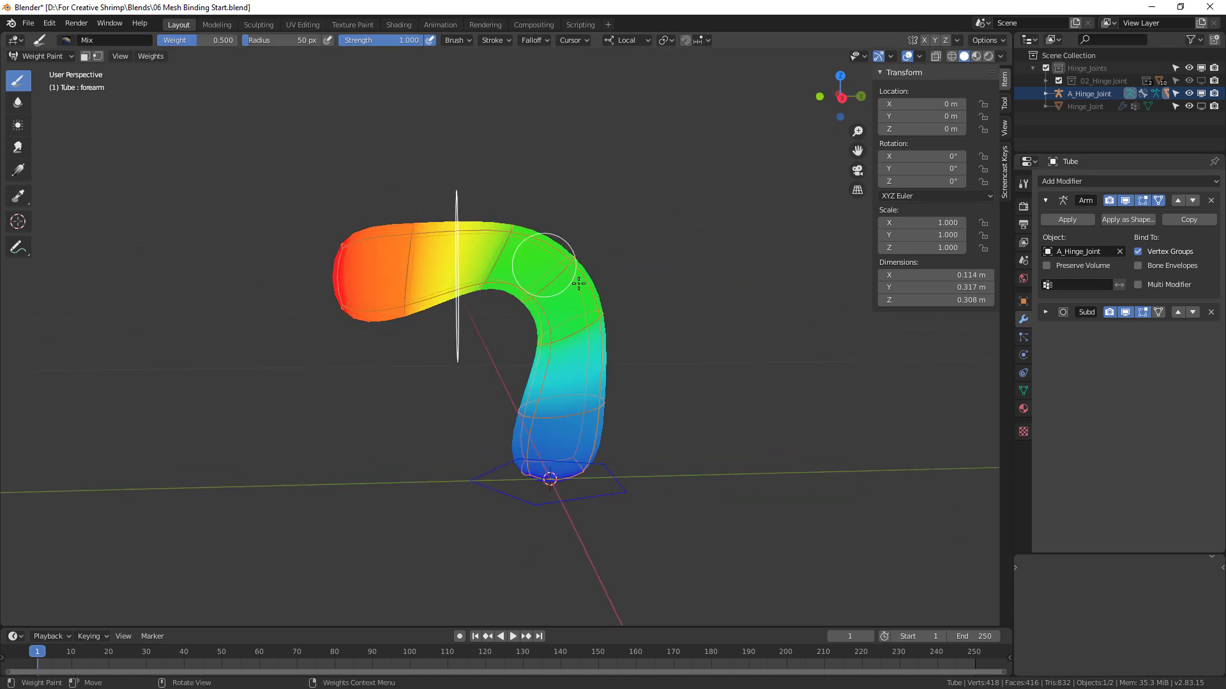
mouse_move(430, 287)
middle_mouse_down()
mouse_move(502, 210)
mouse_move(529, 238)
mouse_move(472, 196)
mouse_move(583, 265)
mouse_move(531, 231)
middle_mouse_up()
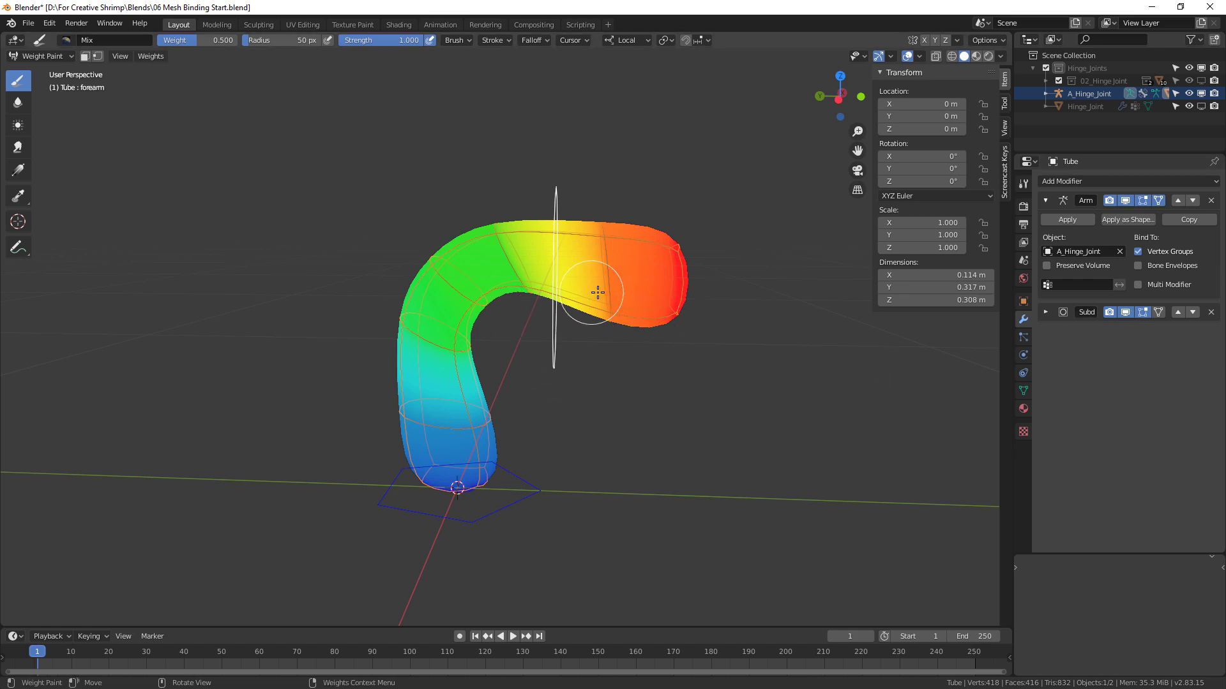
middle_click_drag(608, 291, 471, 261)
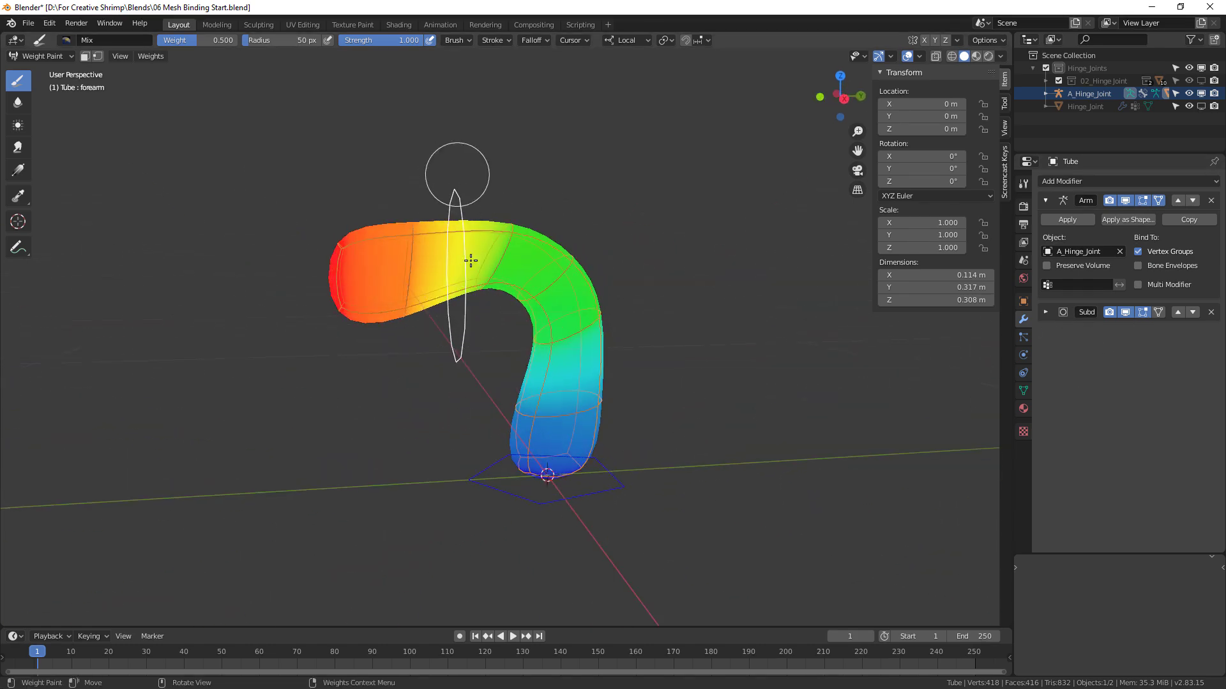
Set the Mix brush weight to 1.000 and paint it over both sides of the tube's forearm section in the forearm group
left_click(1024, 391)
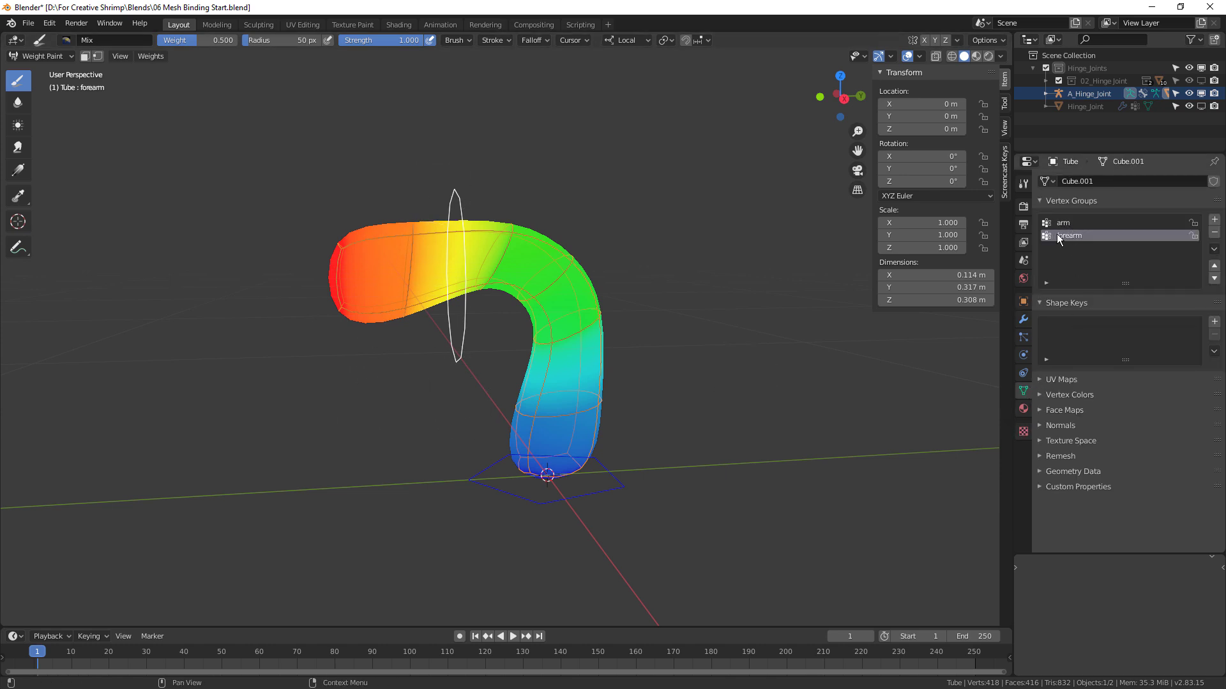
left_click(1024, 182)
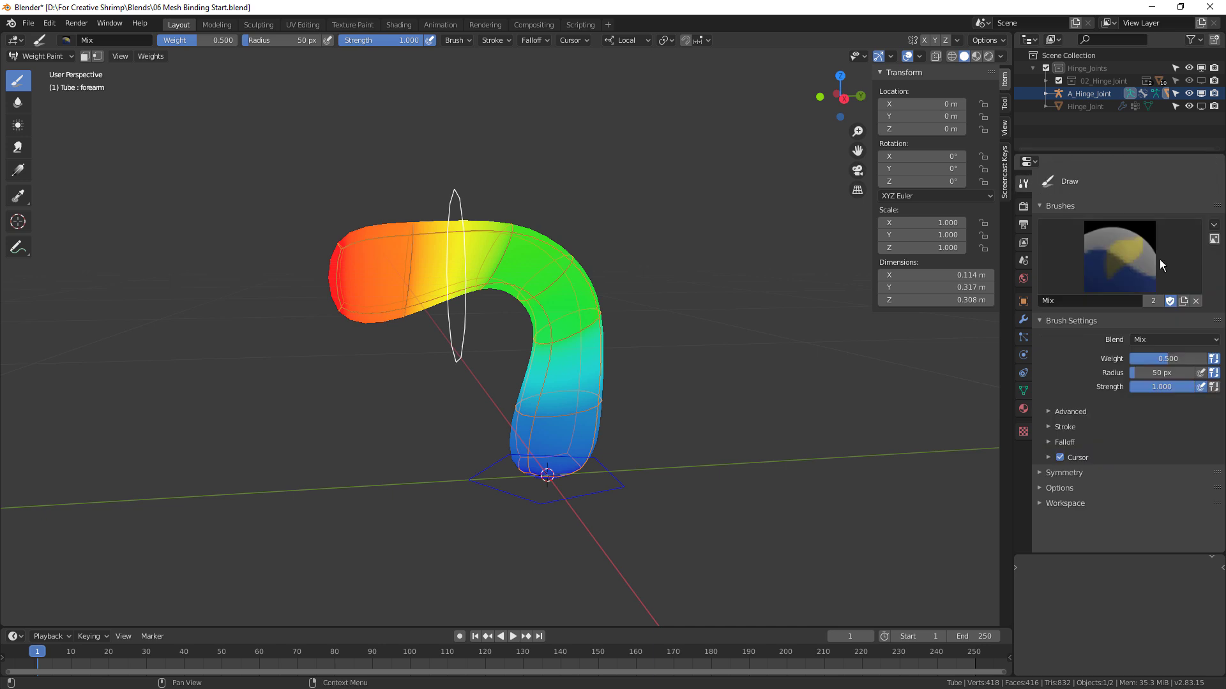
scroll(460, 238, "down", 4)
middle_click_drag(486, 265, 469, 270)
scroll(467, 270, "down", 1)
mouse_move(469, 310)
left_mouse_down()
mouse_move(487, 309)
mouse_move(510, 257)
left_mouse_up()
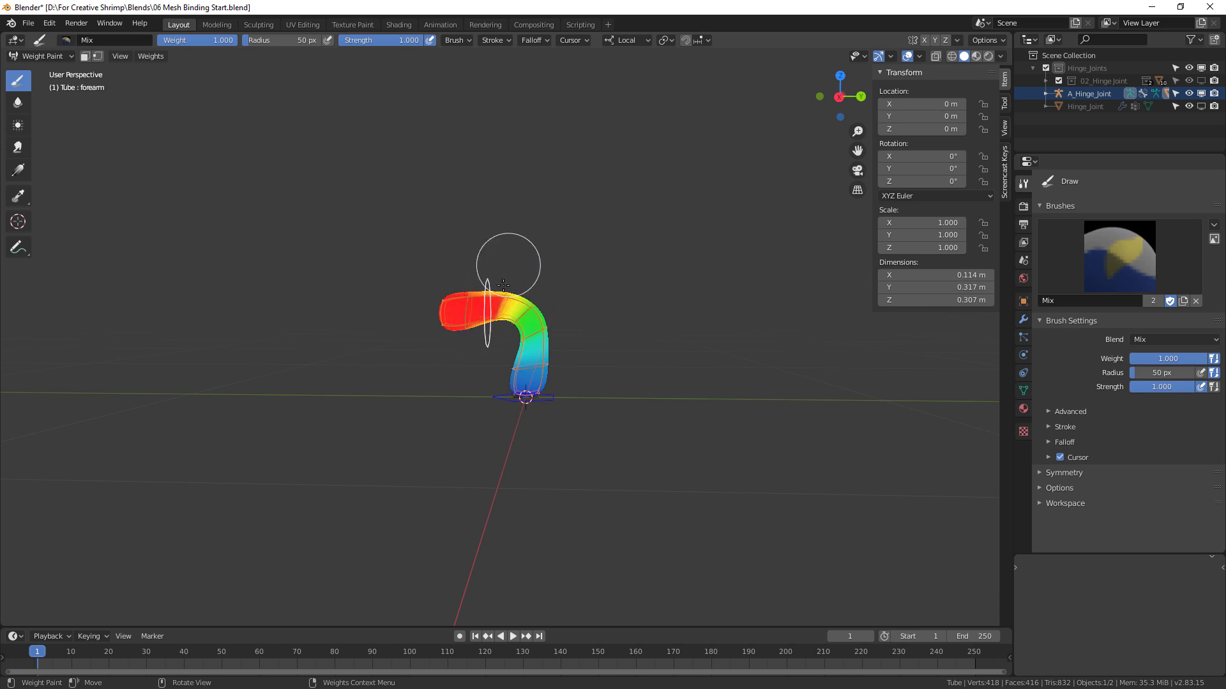
middle_click_drag(472, 318, 505, 254)
mouse_move(506, 254)
left_mouse_down()
mouse_move(527, 271)
mouse_move(542, 348)
mouse_move(546, 267)
left_mouse_up()
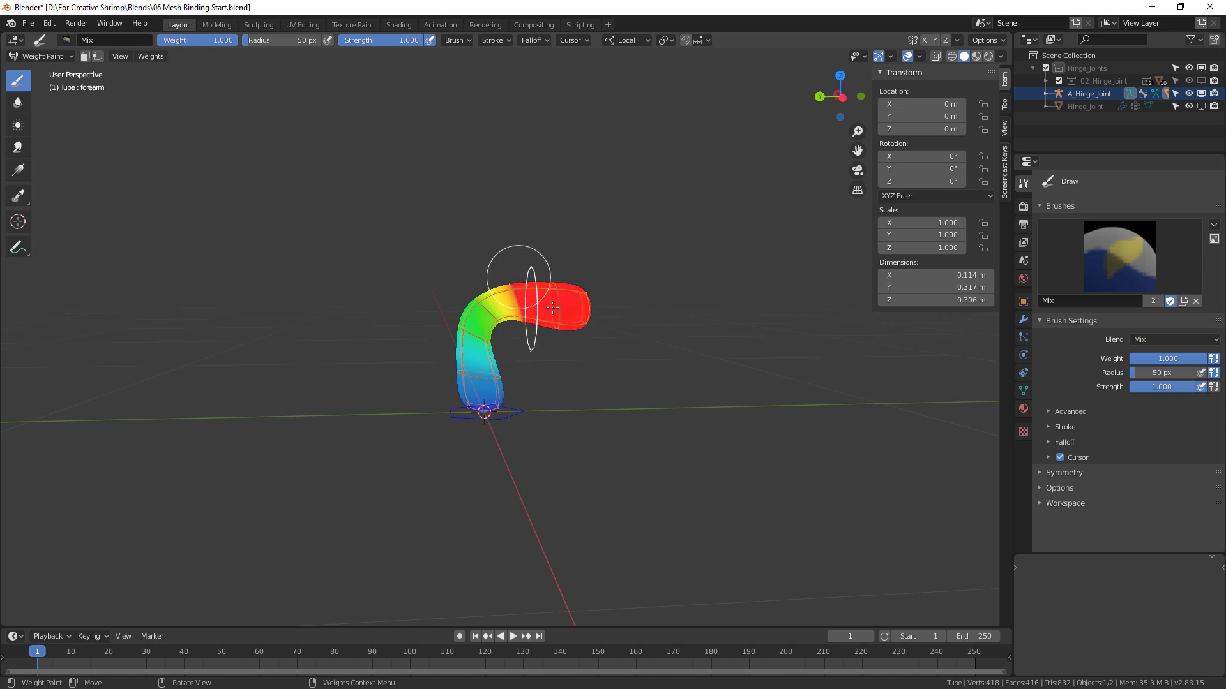
middle_click_drag(582, 256, 559, 379)
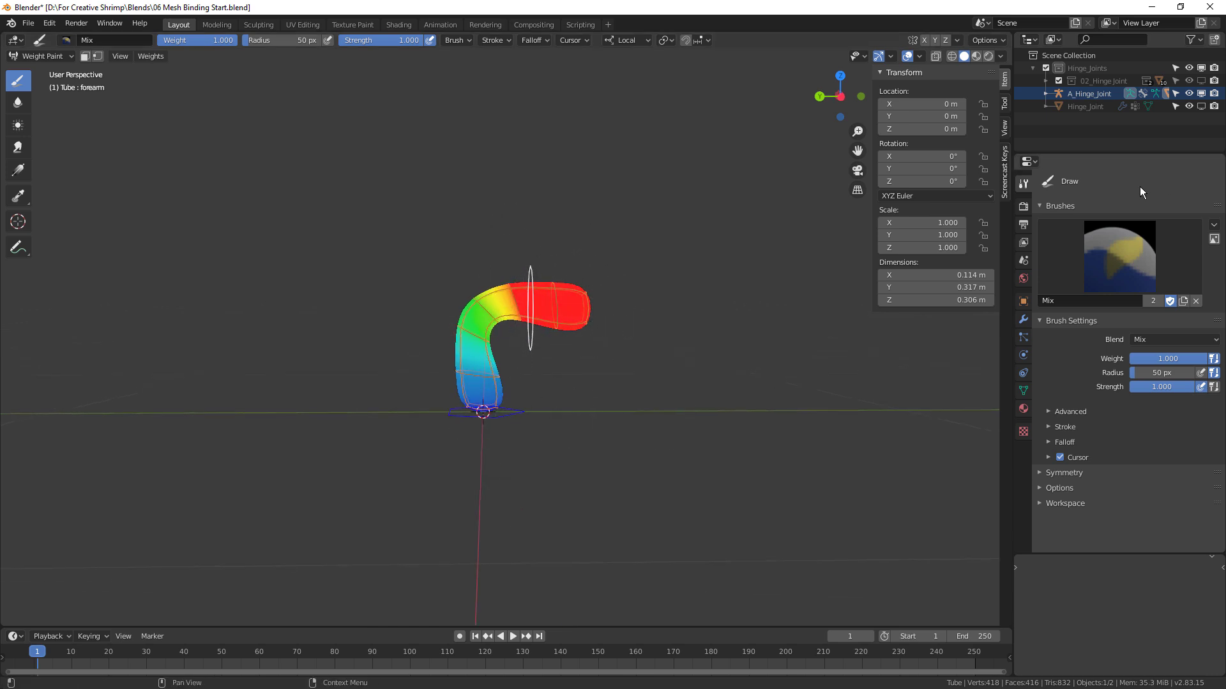
Make the arm vertex group active and compare its weights along the tube with those of the forearm group
left_click(1023, 390)
left_click(1068, 220)
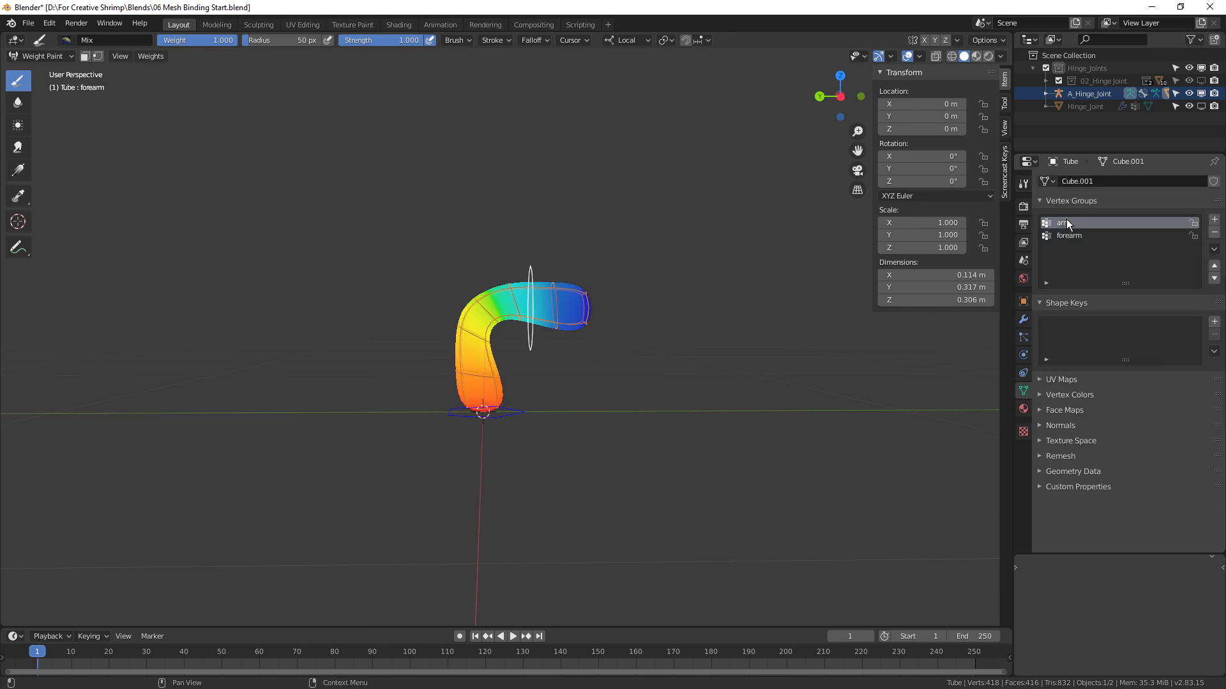
middle_click_drag(565, 440, 505, 273)
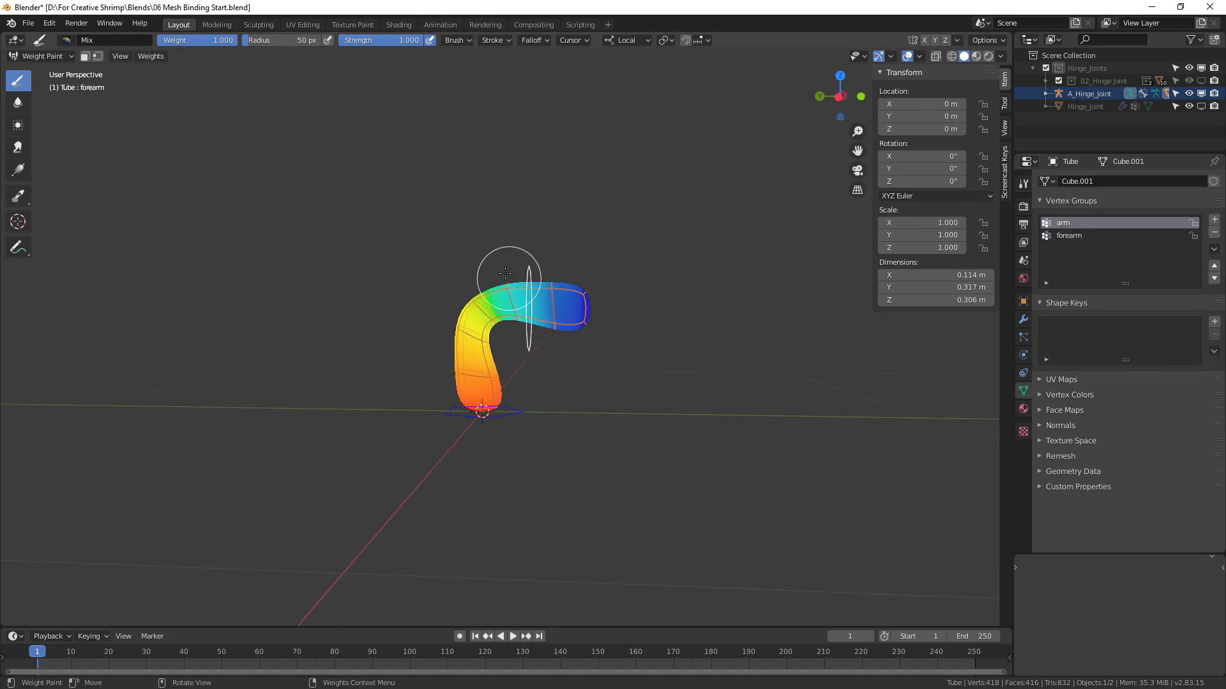
middle_click_drag(544, 316, 526, 307)
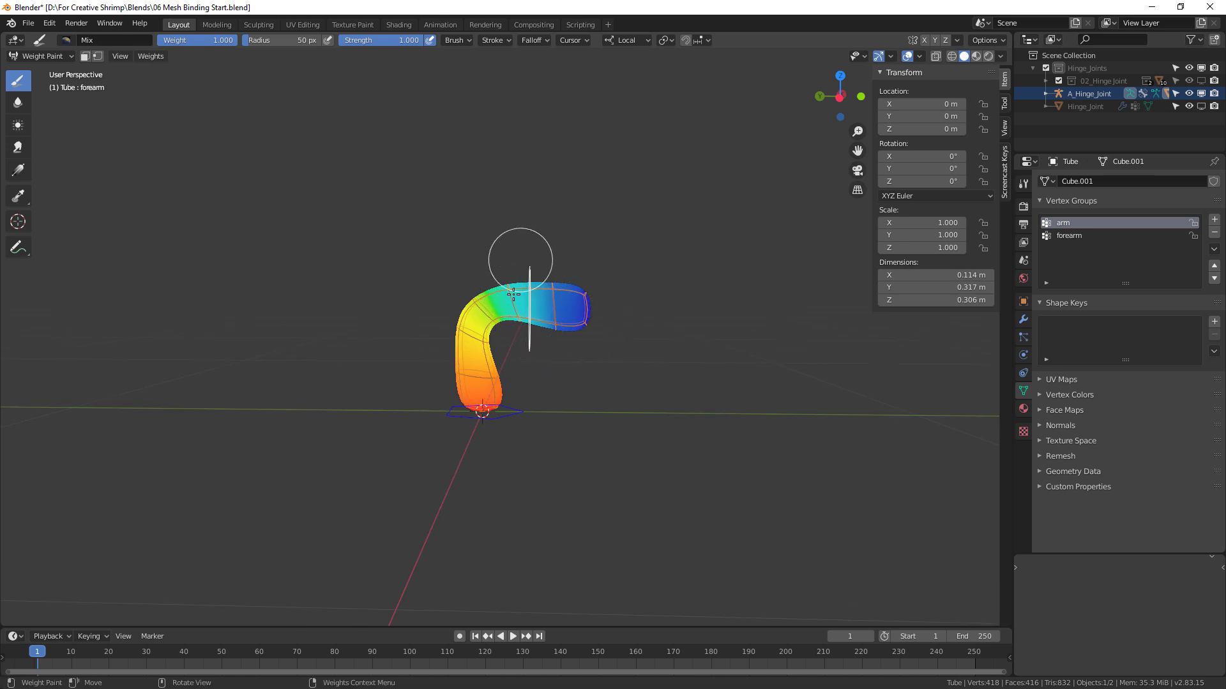
left_click(1074, 235)
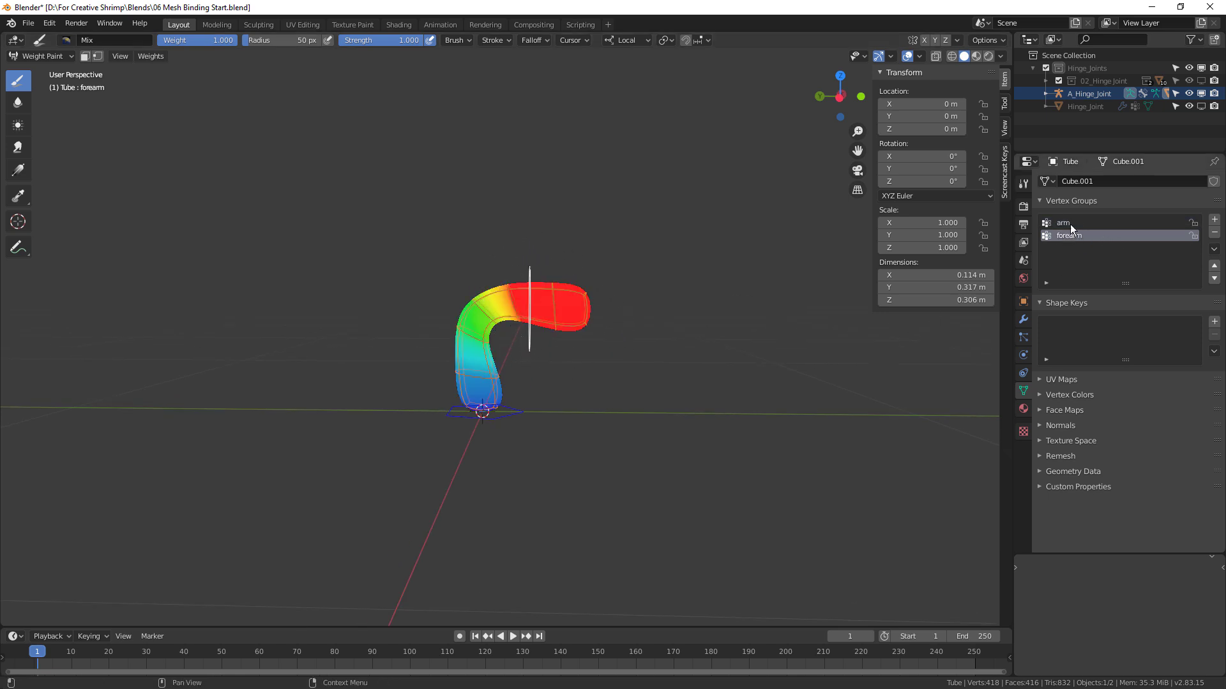
left_click(1068, 223)
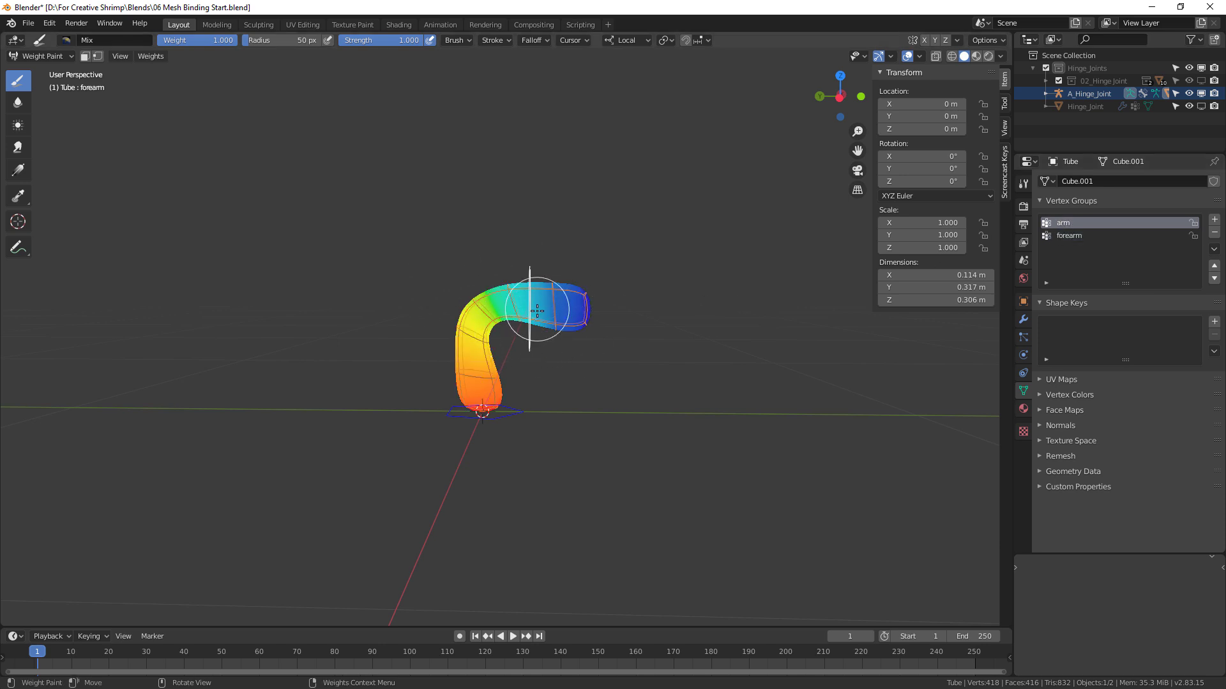
Choose the Subtract brush and remove the arm group's weight from both sides of the tube's forearm section
left_click(1023, 183)
left_click(1125, 235)
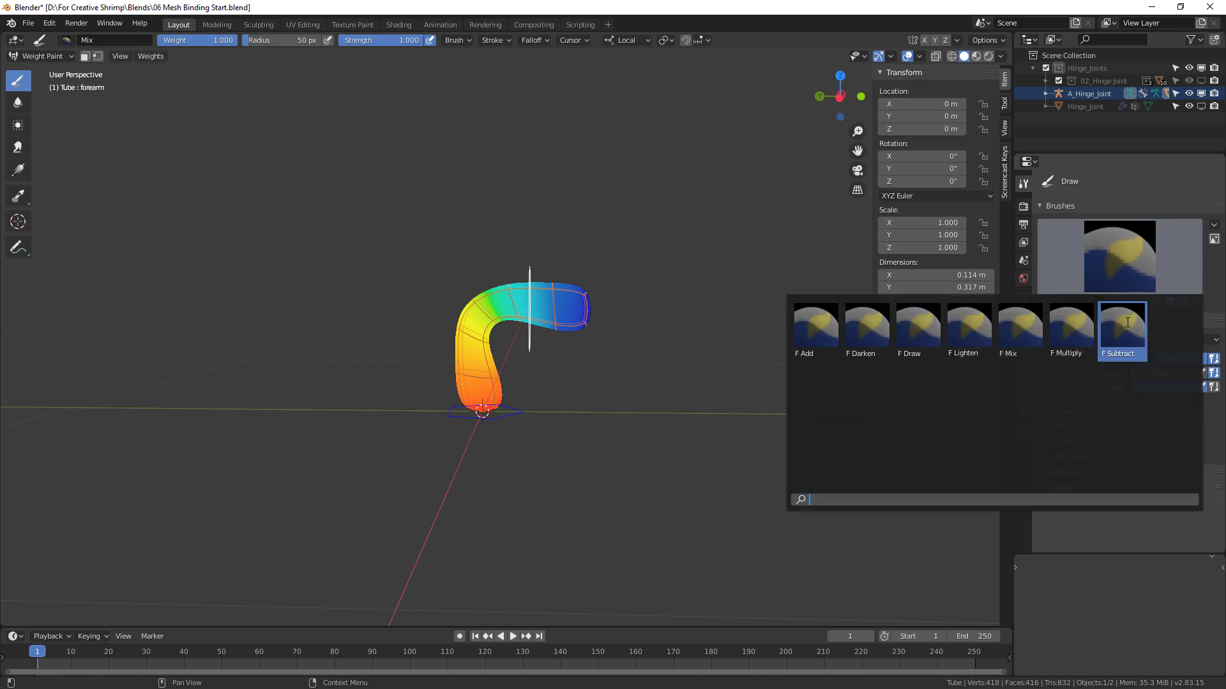
left_click(1130, 329)
mouse_move(555, 266)
left_mouse_down()
mouse_move(528, 282)
mouse_move(553, 346)
mouse_move(521, 274)
mouse_move(501, 302)
mouse_move(543, 365)
left_mouse_up()
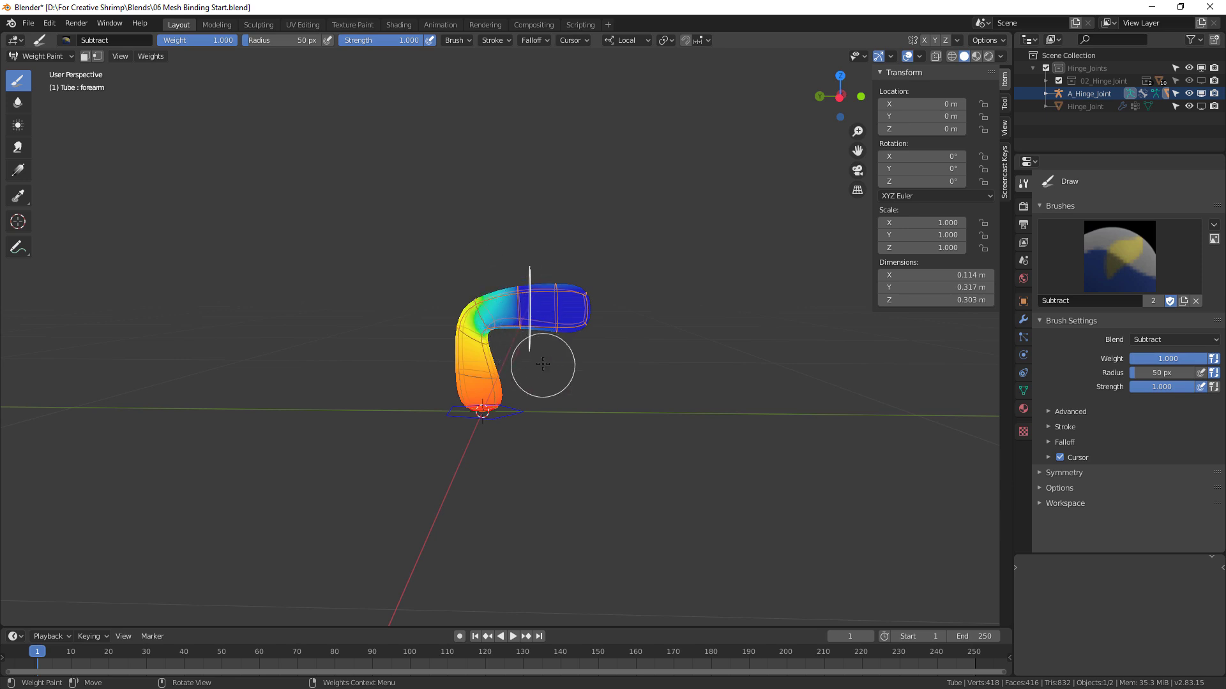
middle_click_drag(447, 291, 491, 281)
left_click_drag(491, 281, 466, 348)
middle_click_drag(491, 288, 478, 286)
left_click_drag(480, 295, 481, 281)
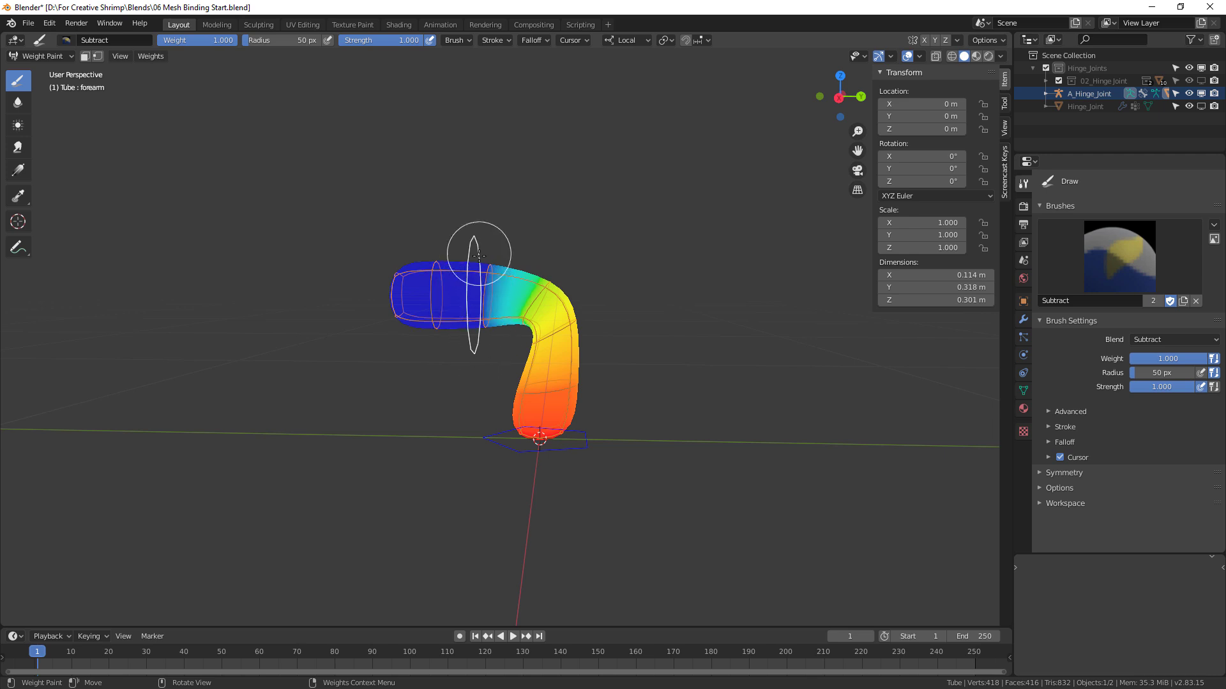
mouse_move(478, 319)
middle_mouse_down()
mouse_move(491, 312)
mouse_move(494, 258)
middle_mouse_up()
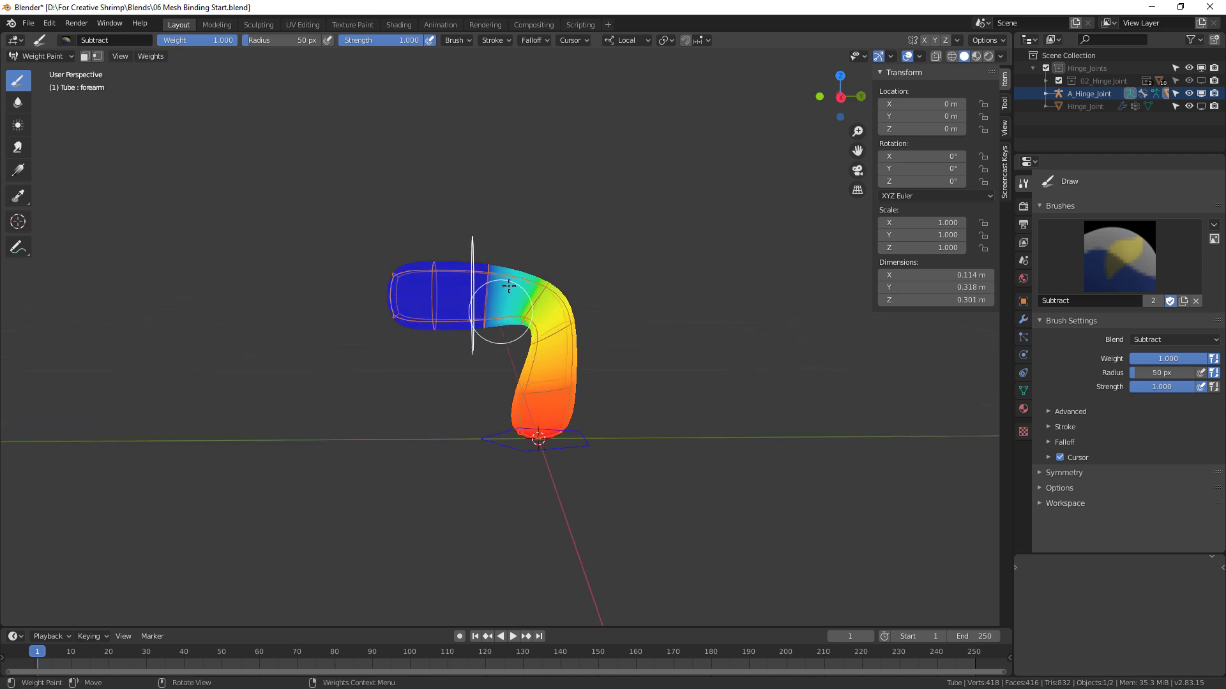
mouse_move(538, 353)
middle_mouse_down()
mouse_move(574, 337)
mouse_move(585, 395)
middle_mouse_up()
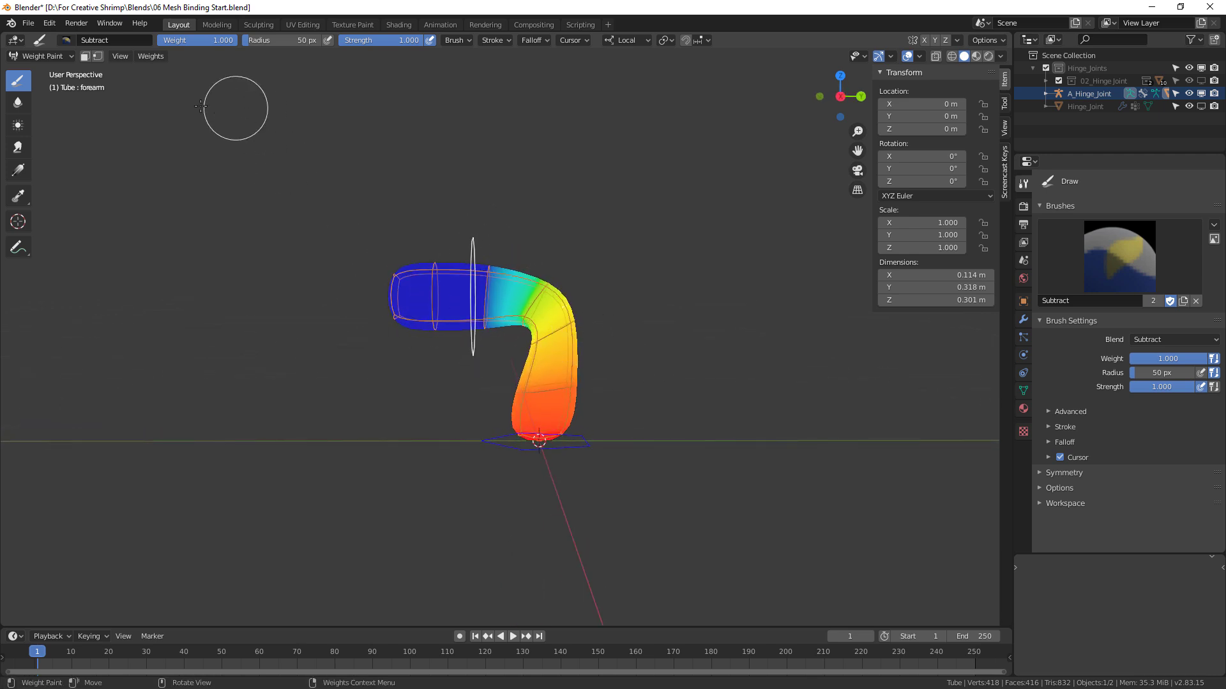
Return to Object Mode, select only the tube without the armature, and re-enter Weight Paint mode
left_click(51, 58)
left_click(43, 70)
middle_click_drag(498, 294, 478, 403)
left_click(542, 228)
left_click(498, 416)
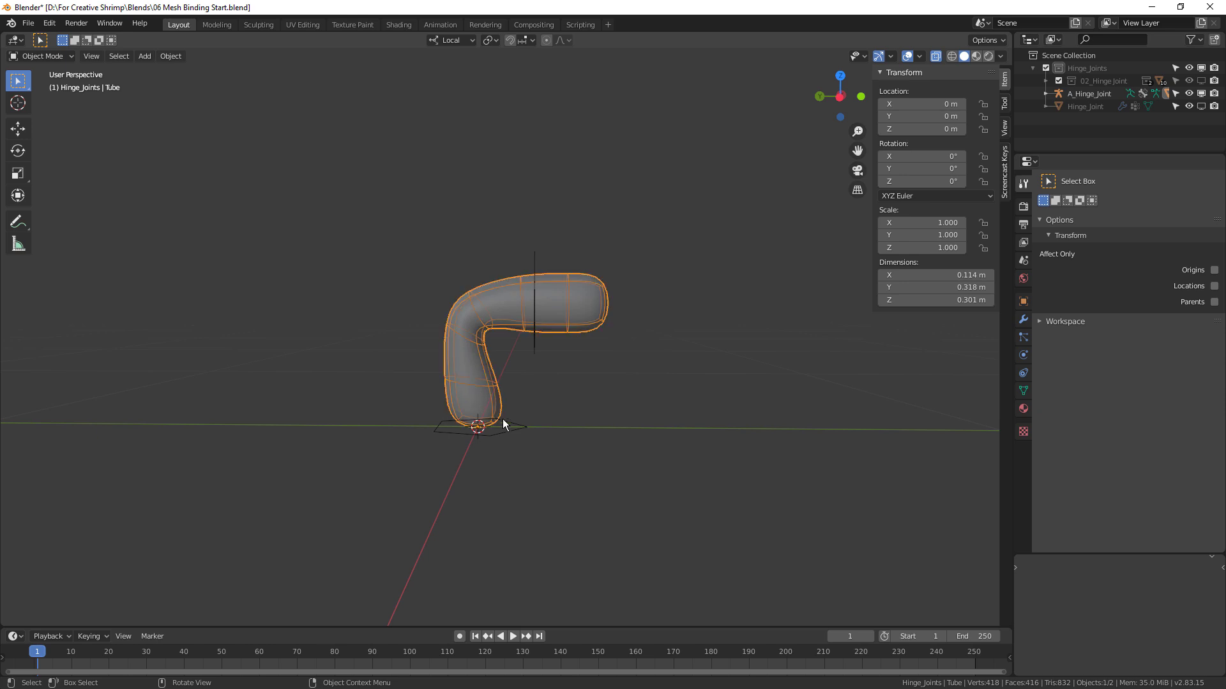
left_click(29, 56)
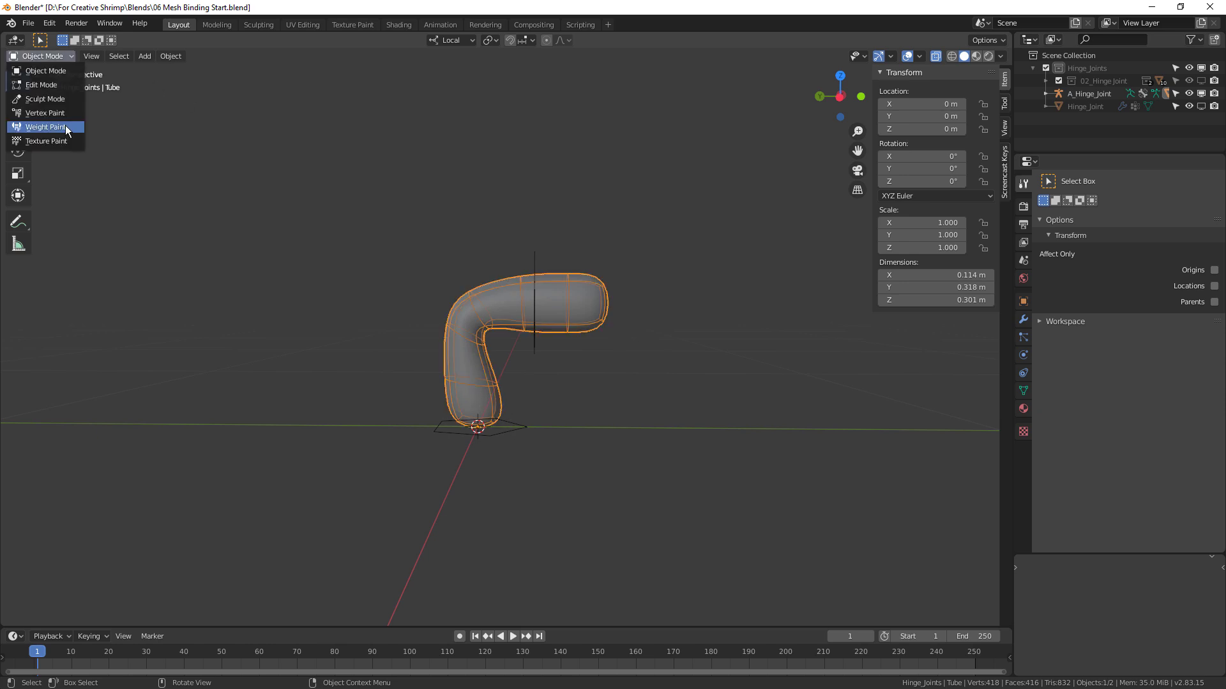
left_click(38, 126)
scroll(523, 395, "up", 2)
middle_click_drag(524, 395, 537, 373, "shift")
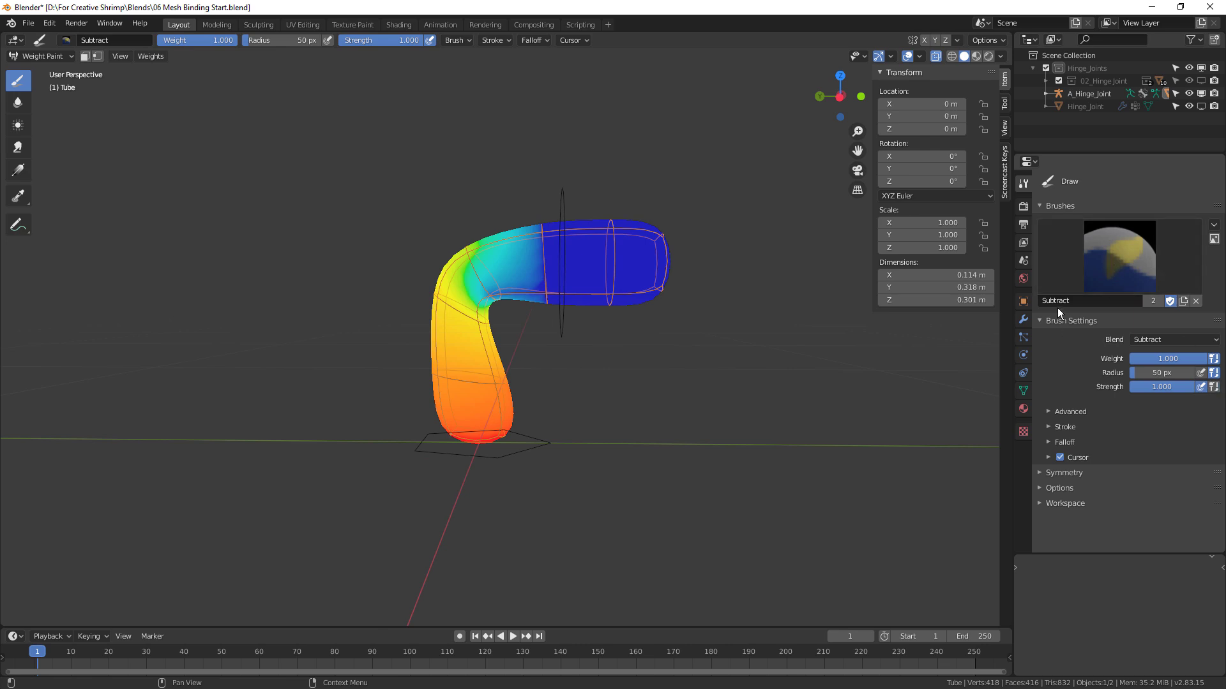
Choose the Mix brush and paint weight 1.000 over both sides of the tube's upright arm section in the arm group
left_click(1126, 285)
left_click(1016, 329)
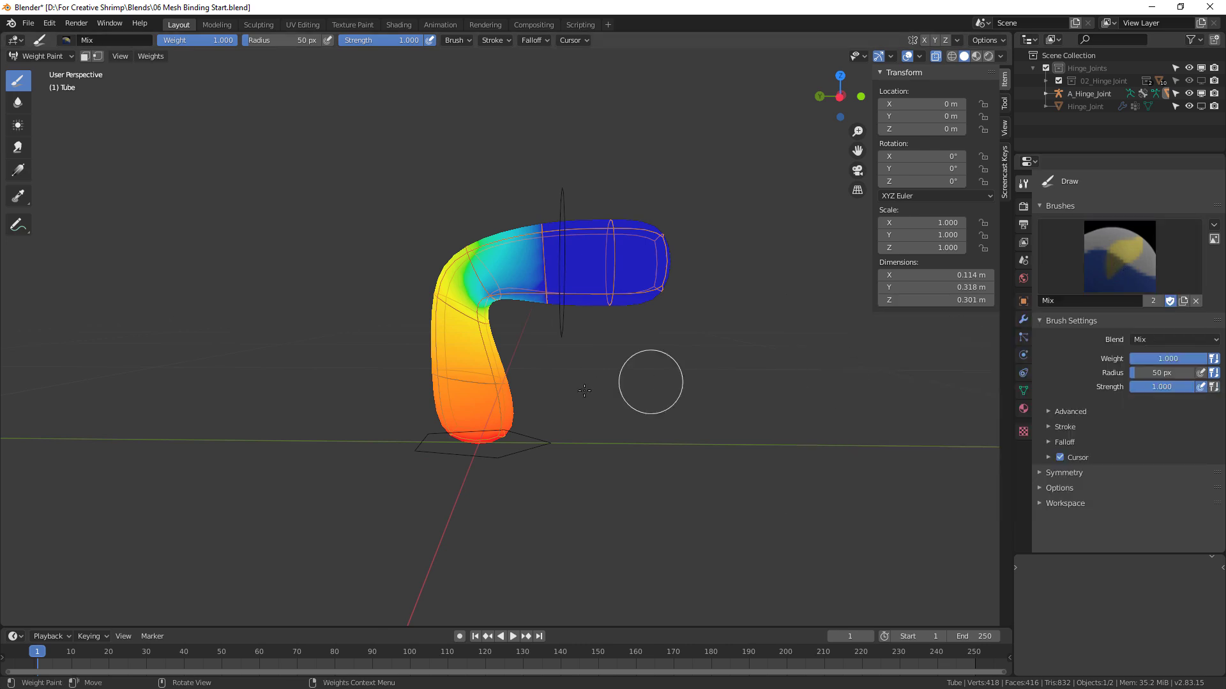
scroll(648, 378, "down", 2)
mouse_move(452, 327)
left_mouse_down()
mouse_move(469, 319)
mouse_move(459, 374)
mouse_move(512, 387)
mouse_move(494, 378)
mouse_move(455, 392)
left_mouse_up()
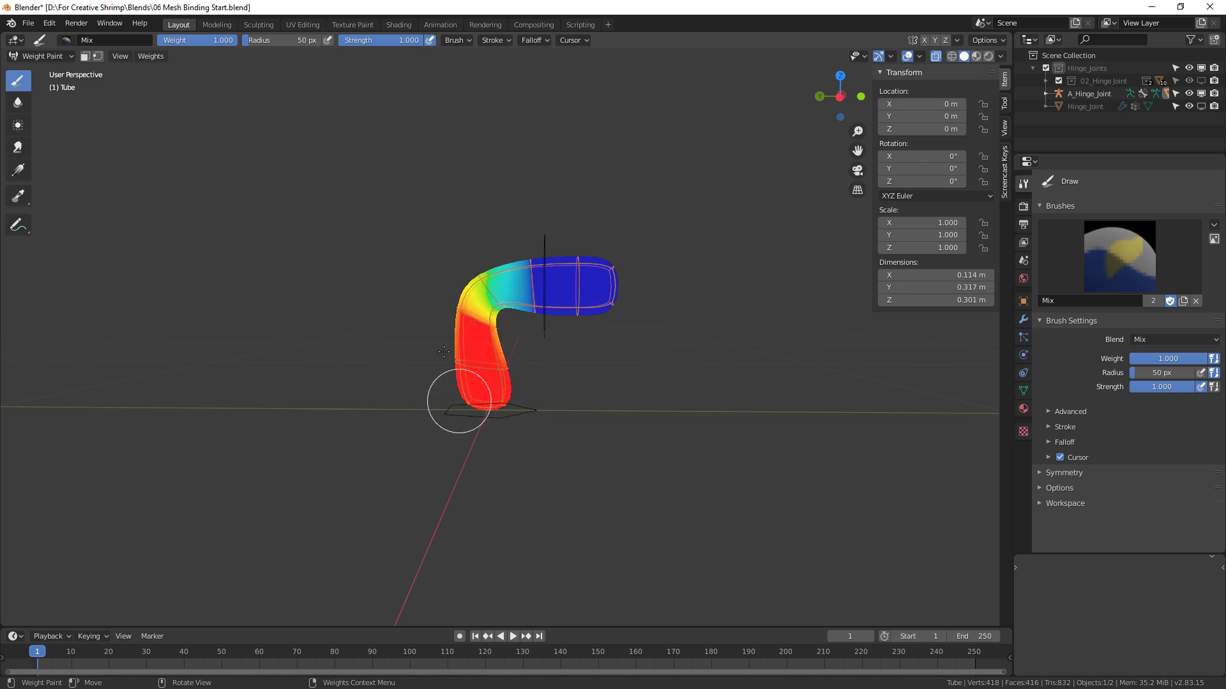
middle_click_drag(433, 391, 588, 315)
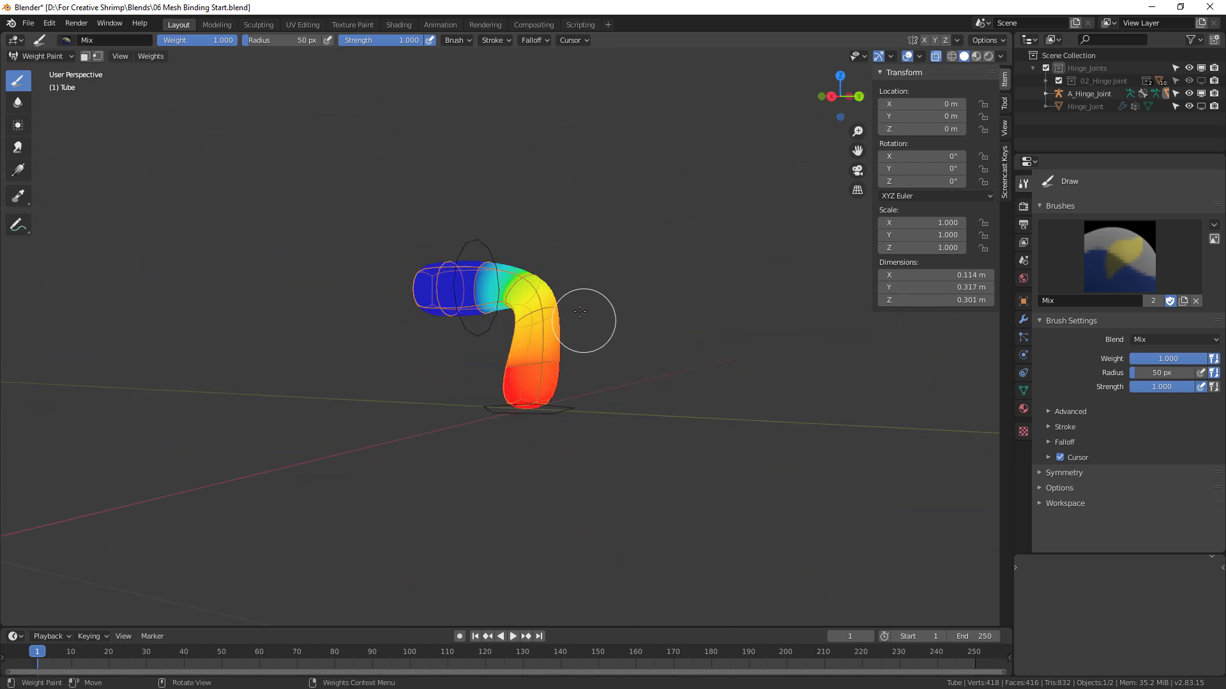
left_click_drag(535, 318, 540, 390)
middle_click_drag(560, 418, 528, 350)
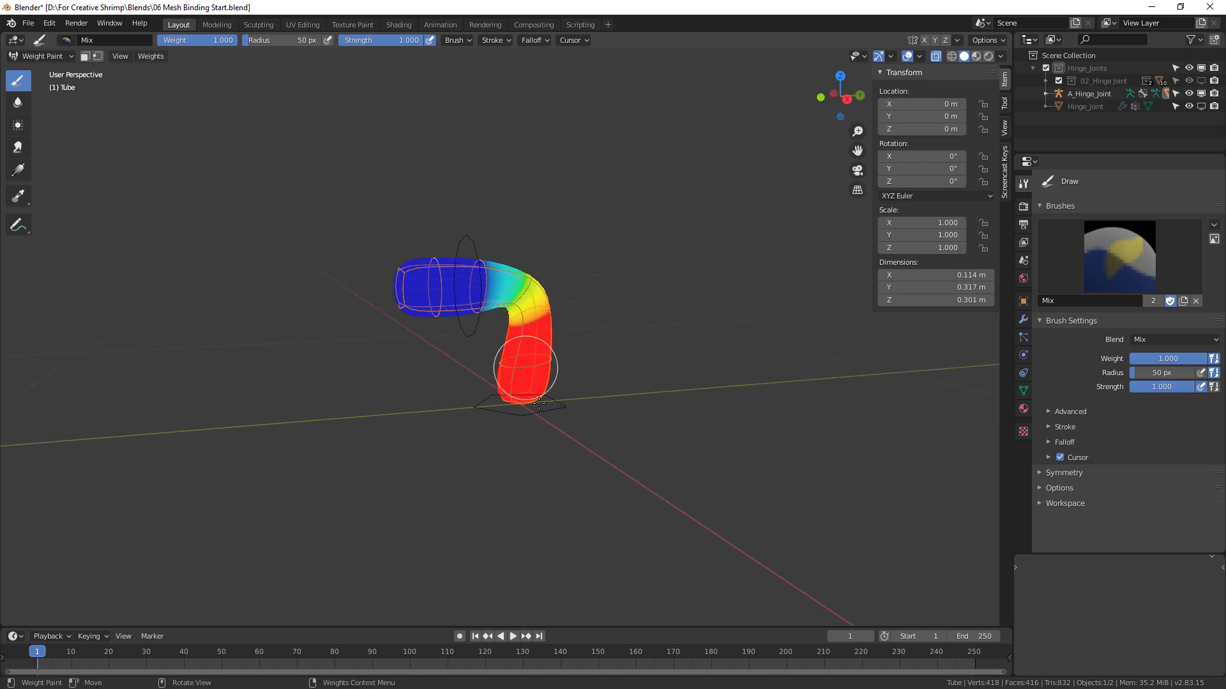
Make the tube's forearm vertex group active and choose the Subtract brush
middle_click_drag(540, 397, 734, 334)
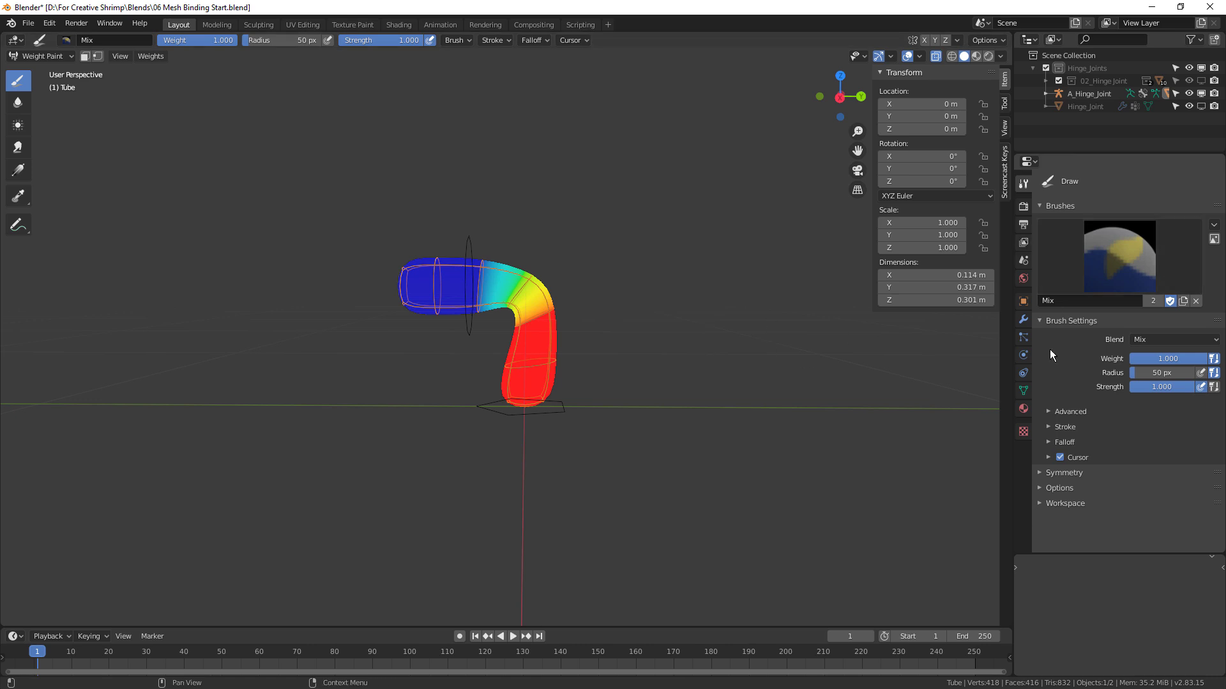
left_click(1023, 320)
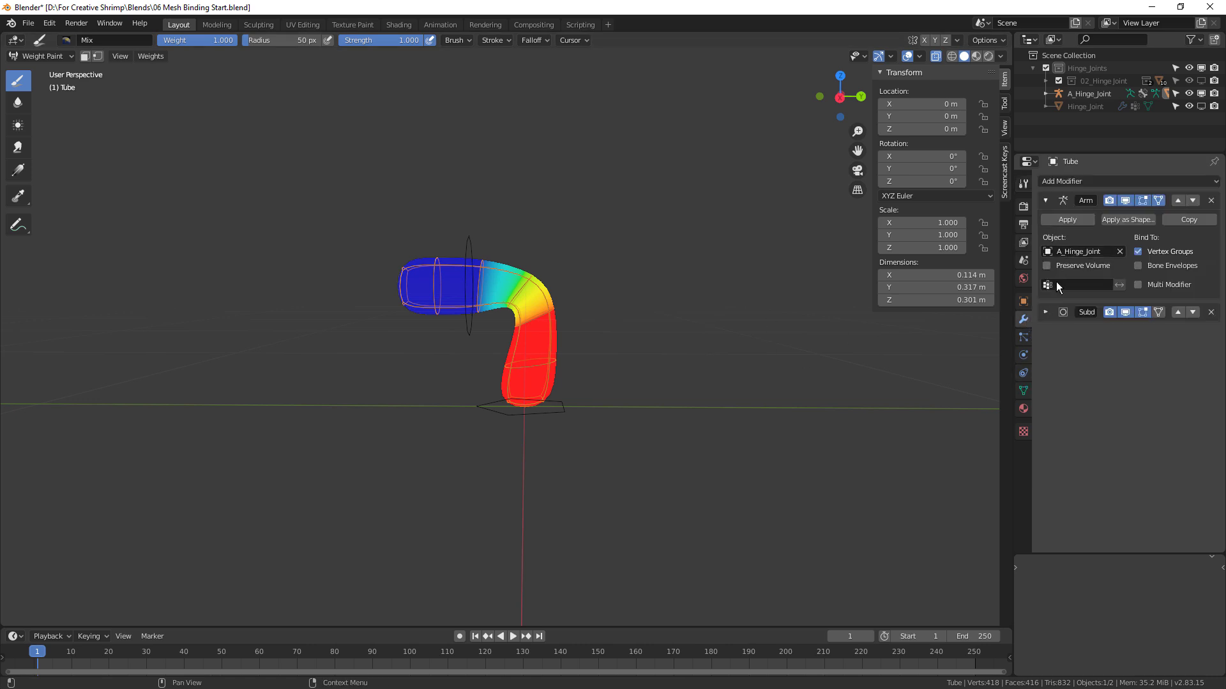
left_click(1024, 391)
left_click(1063, 236)
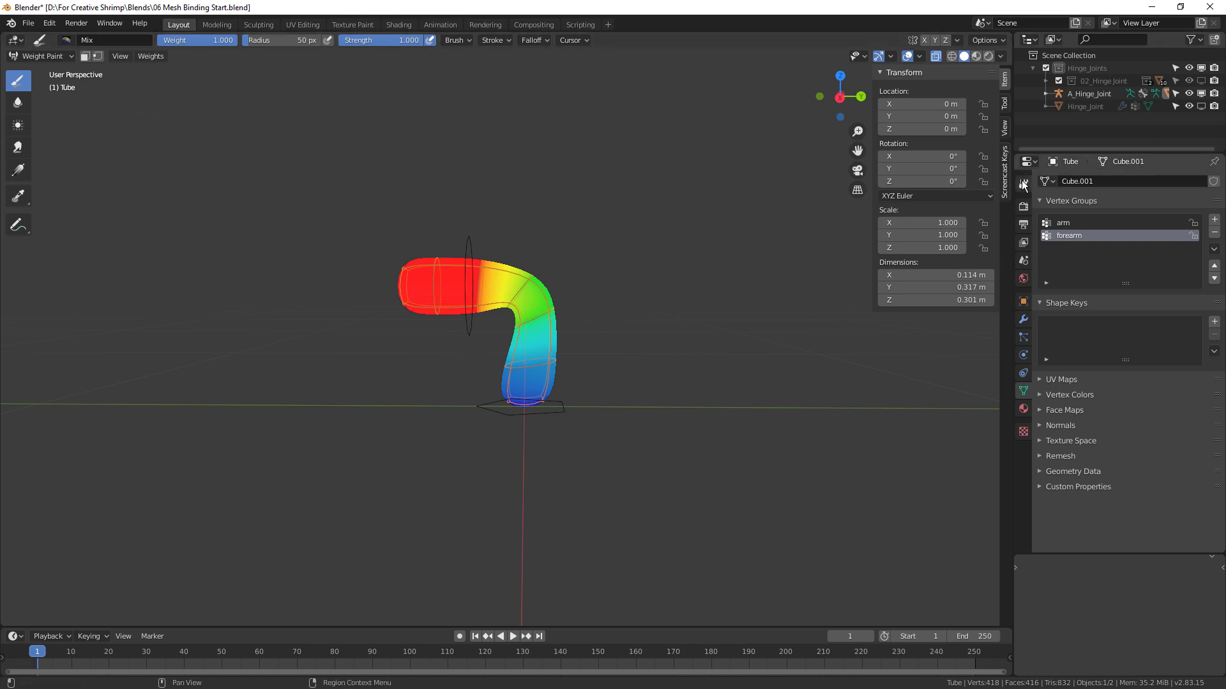
left_click(1024, 183)
left_click(1120, 254)
left_click(1121, 327)
Remove the forearm group's weight from both sides of the tube's upright arm section with weight 1.000
middle_click_drag(644, 338, 622, 341)
mouse_move(533, 355)
left_mouse_down()
mouse_move(539, 320)
mouse_move(548, 324)
left_mouse_up()
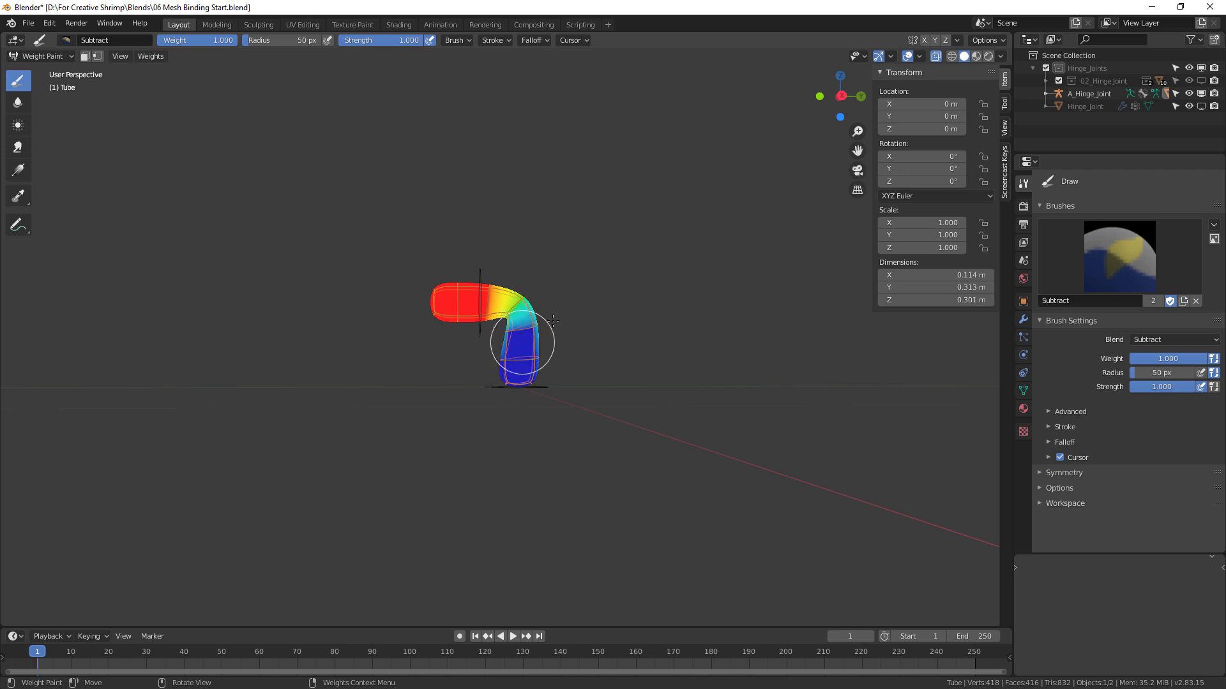
mouse_move(496, 361)
left_mouse_down()
mouse_move(506, 372)
mouse_move(534, 358)
mouse_move(531, 400)
left_mouse_up()
mouse_move(541, 390)
middle_mouse_down()
mouse_move(384, 407)
mouse_move(276, 396)
middle_mouse_up()
left_click_drag(471, 325, 470, 345)
mouse_move(501, 385)
middle_mouse_down()
mouse_move(536, 399)
mouse_move(466, 334)
middle_mouse_up()
middle_click_drag(534, 370, 679, 391)
Return to Object Mode, switch the viewport to Material Preview shading, and put the A_Hinge_Joint armature in Pose Mode
left_click(29, 54)
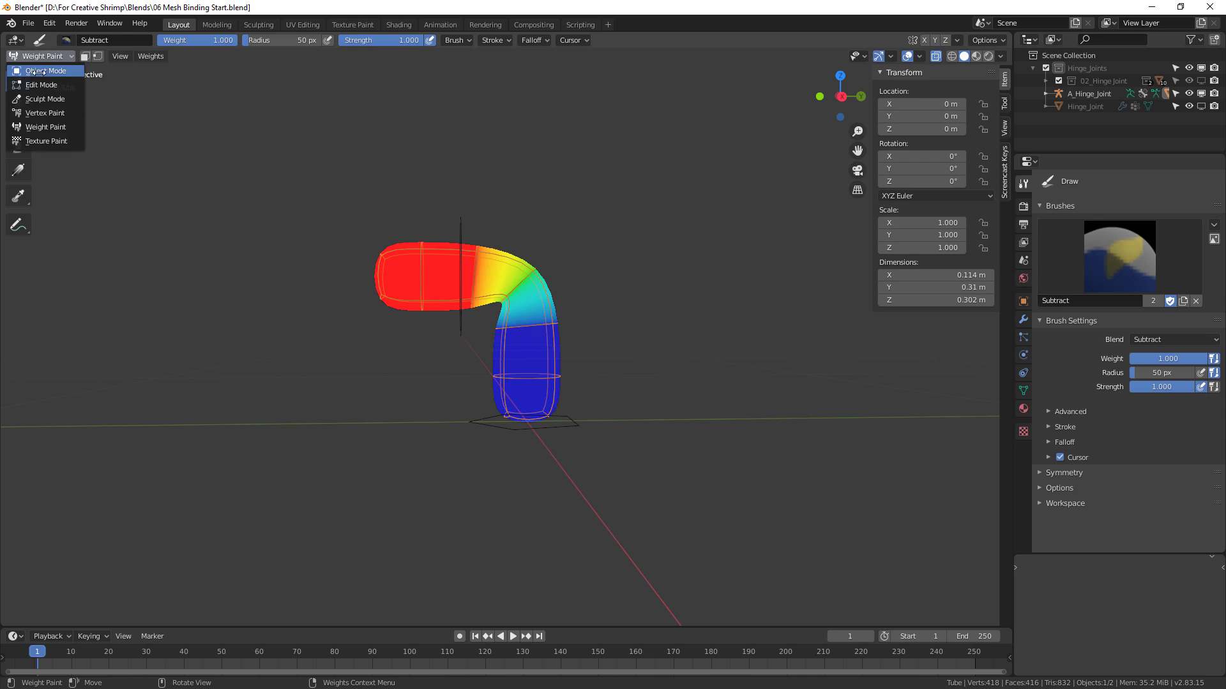
left_click(36, 70)
middle_click_drag(517, 392, 587, 373)
left_click(514, 331)
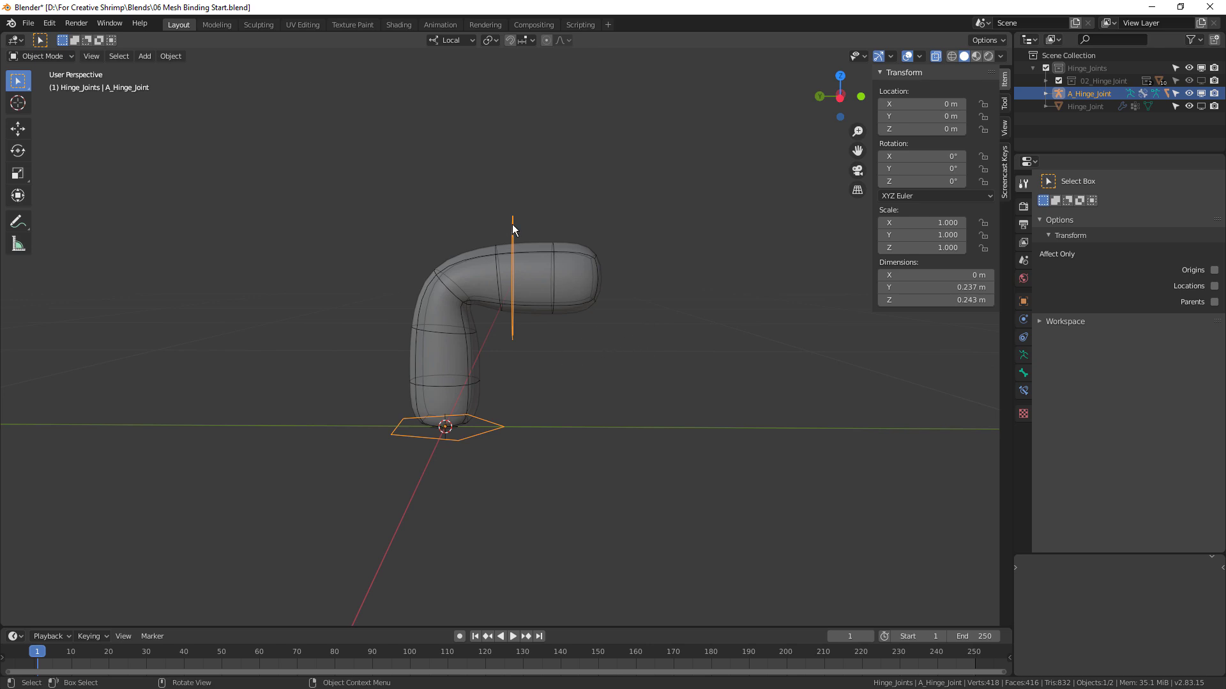
left_click(975, 55)
key("ctrl+Tab")
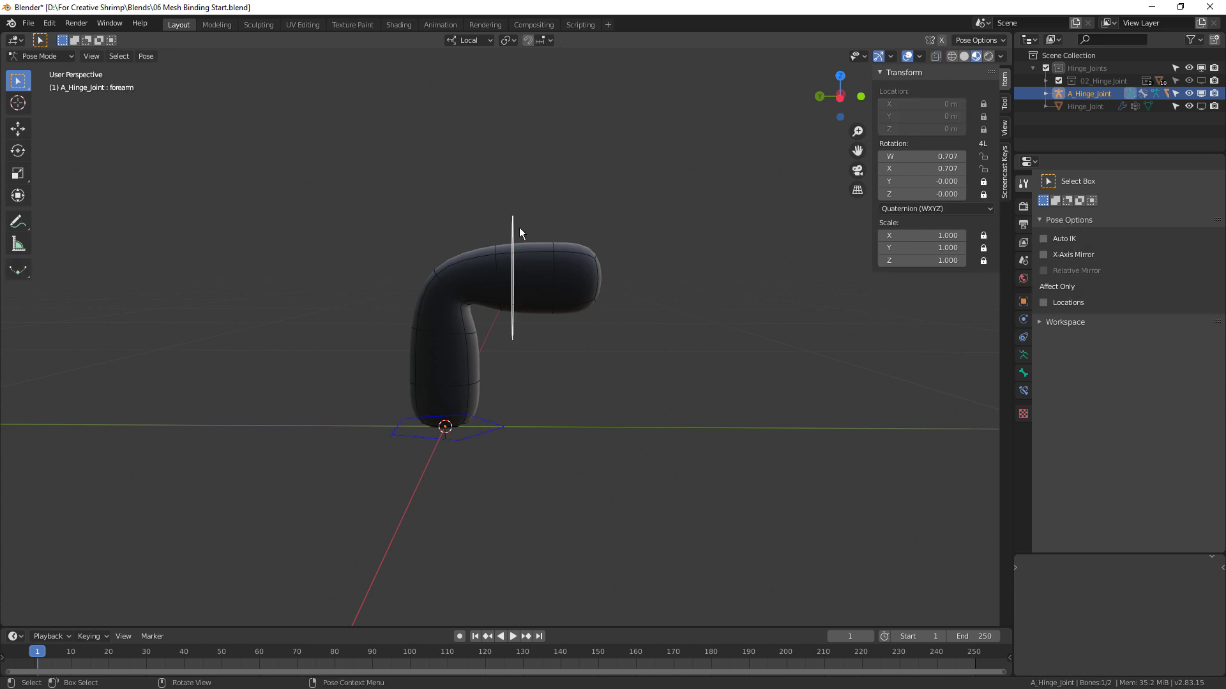
Clear the forearm bone's rotation and bend it to its limit in the opposite direction
key("alt+r")
middle_click_drag(624, 274, 610, 422)
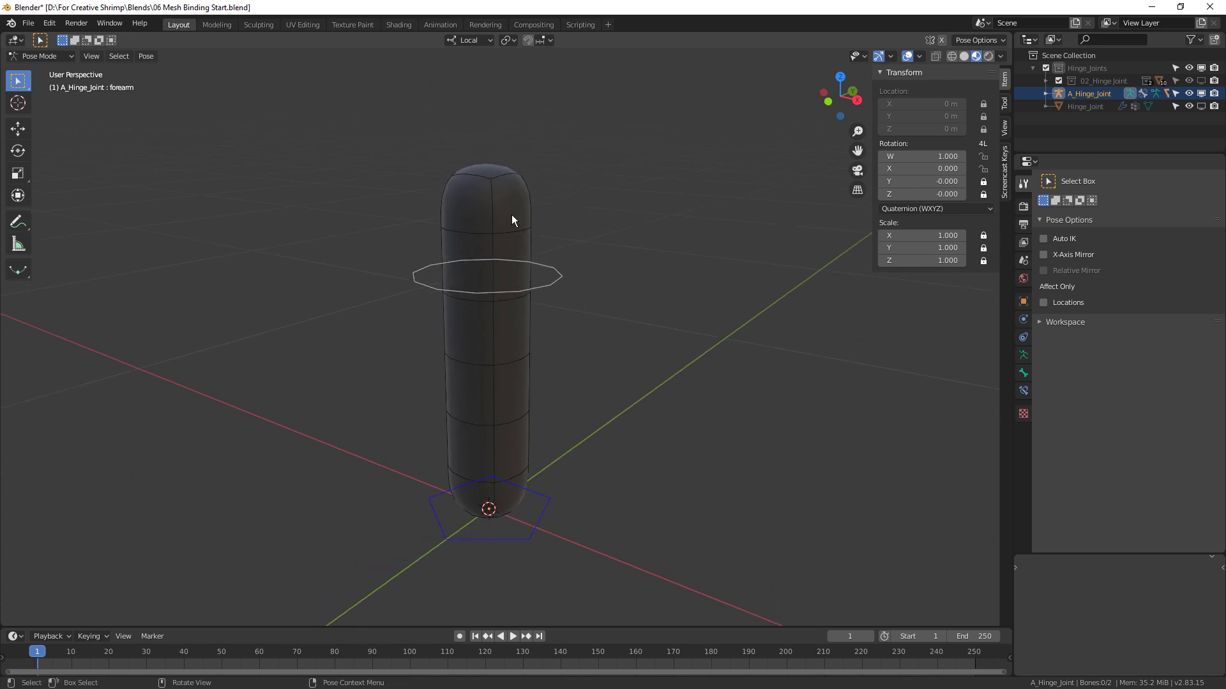
middle_click_drag(494, 252, 511, 326)
key("r")
left_click(545, 536)
middle_click_drag(584, 431, 468, 438)
Select the tube in Object Mode and enable Preserve Volume on its Armature modifier
key("ctrl+Tab")
left_click(469, 437)
left_click(1022, 319)
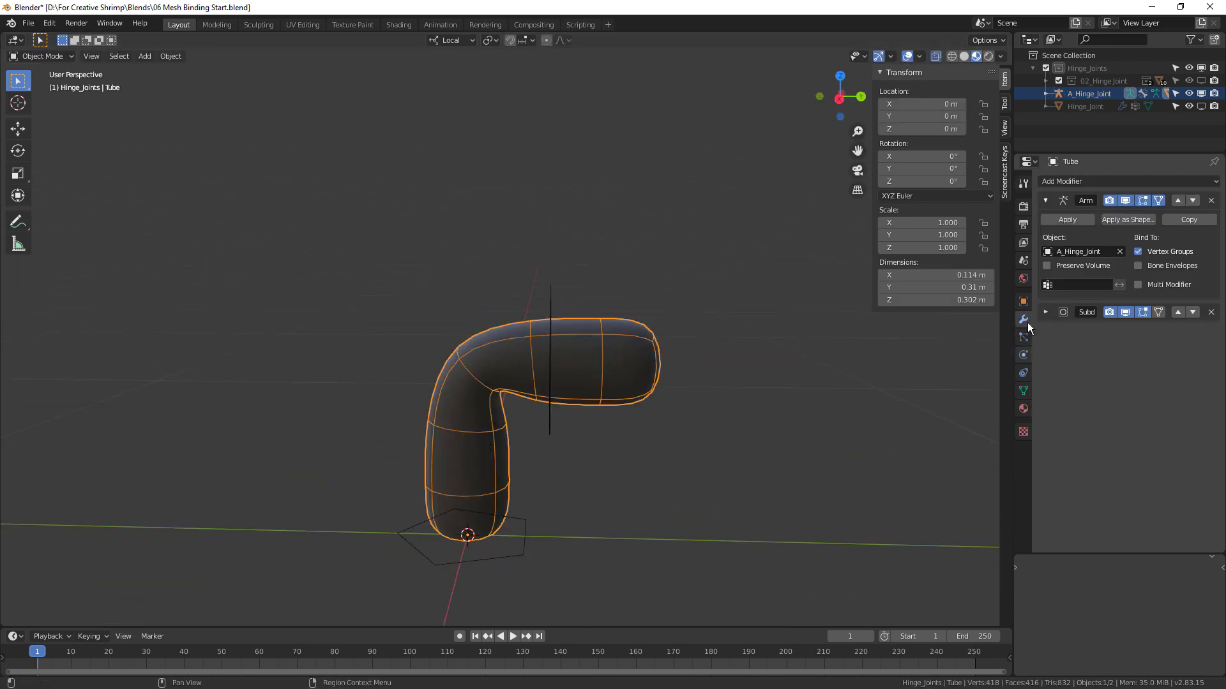
middle_click_drag(818, 266, 676, 323)
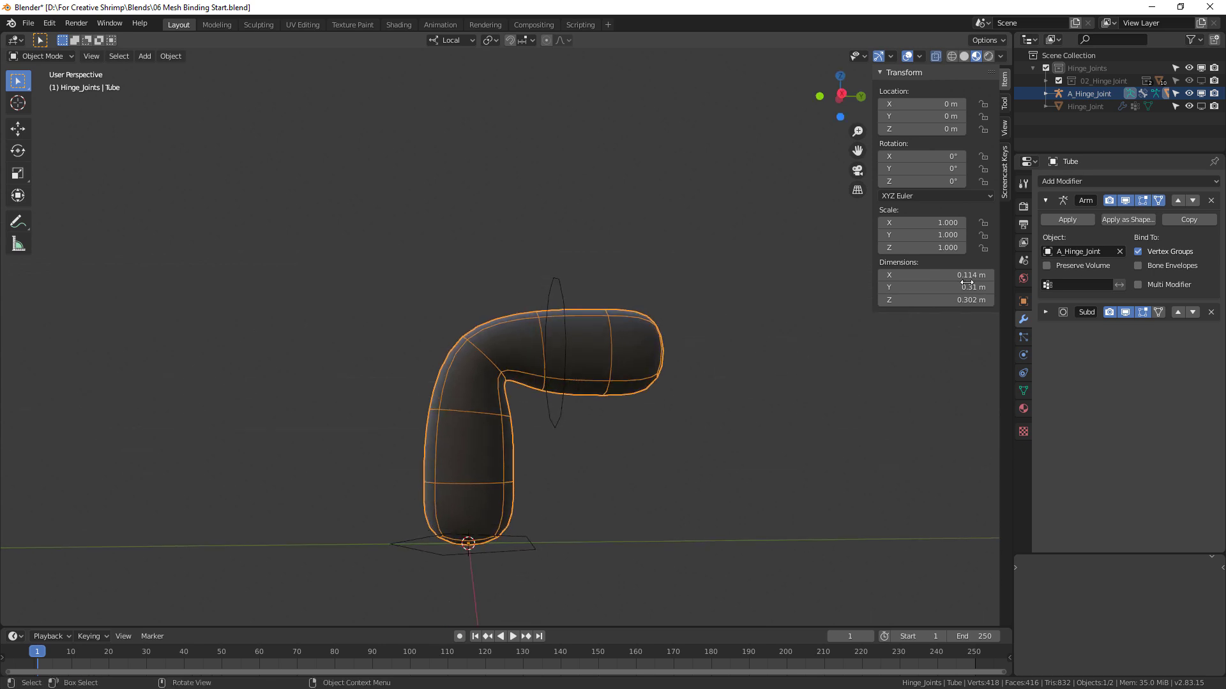
left_click(1046, 266)
middle_click_drag(427, 376, 531, 385)
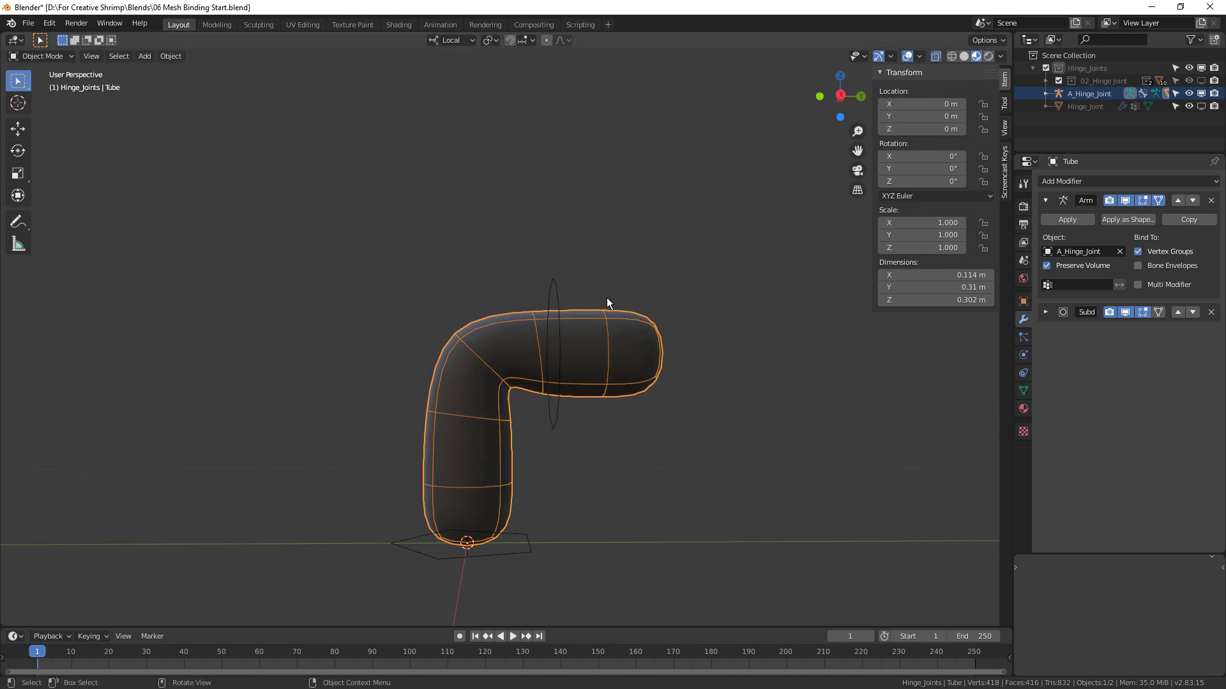
Test-rotate the forearm bone, cancel the rotation, and compare the tube's bend with Preserve Volume off and on
left_click(554, 288)
key("r")
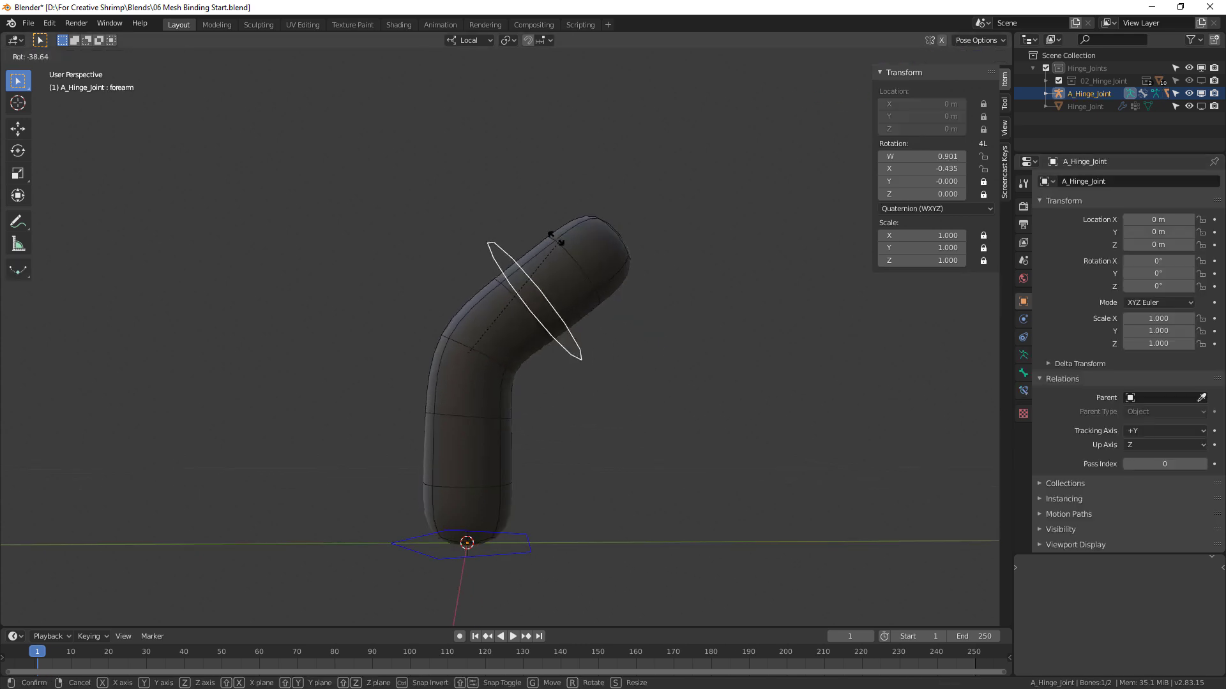
right_click(609, 393)
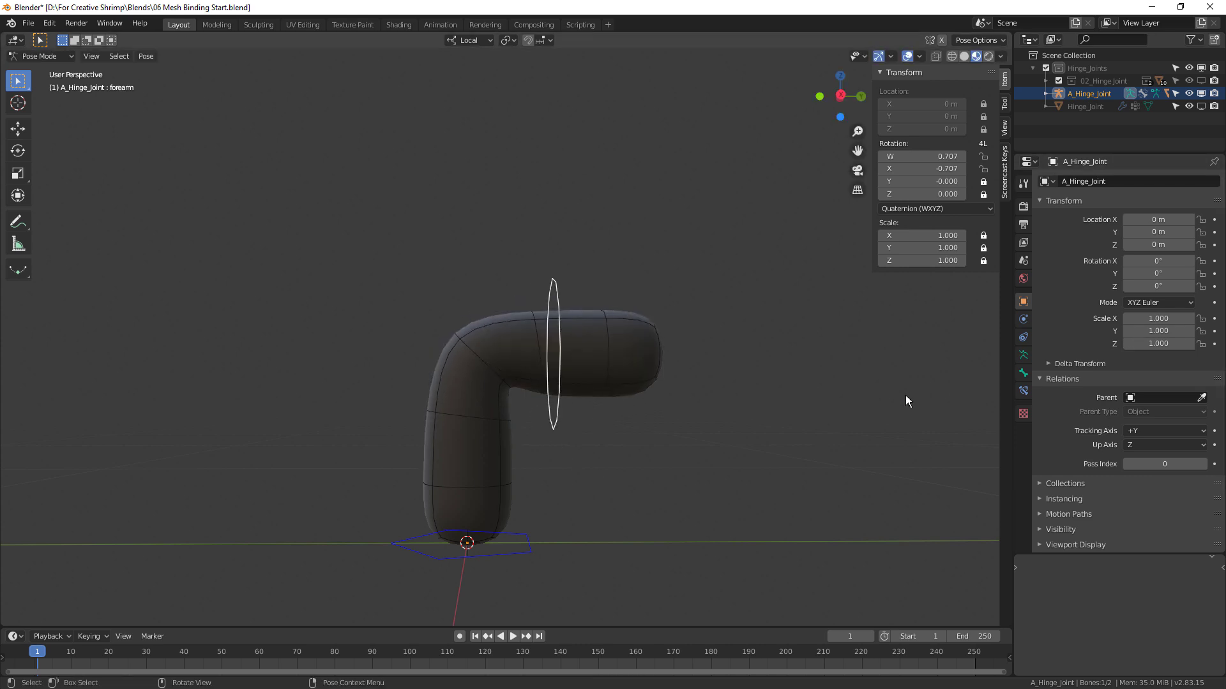
left_click(643, 350)
left_click(1047, 266)
left_click(1047, 266)
left_click(1047, 266)
left_click(1047, 265)
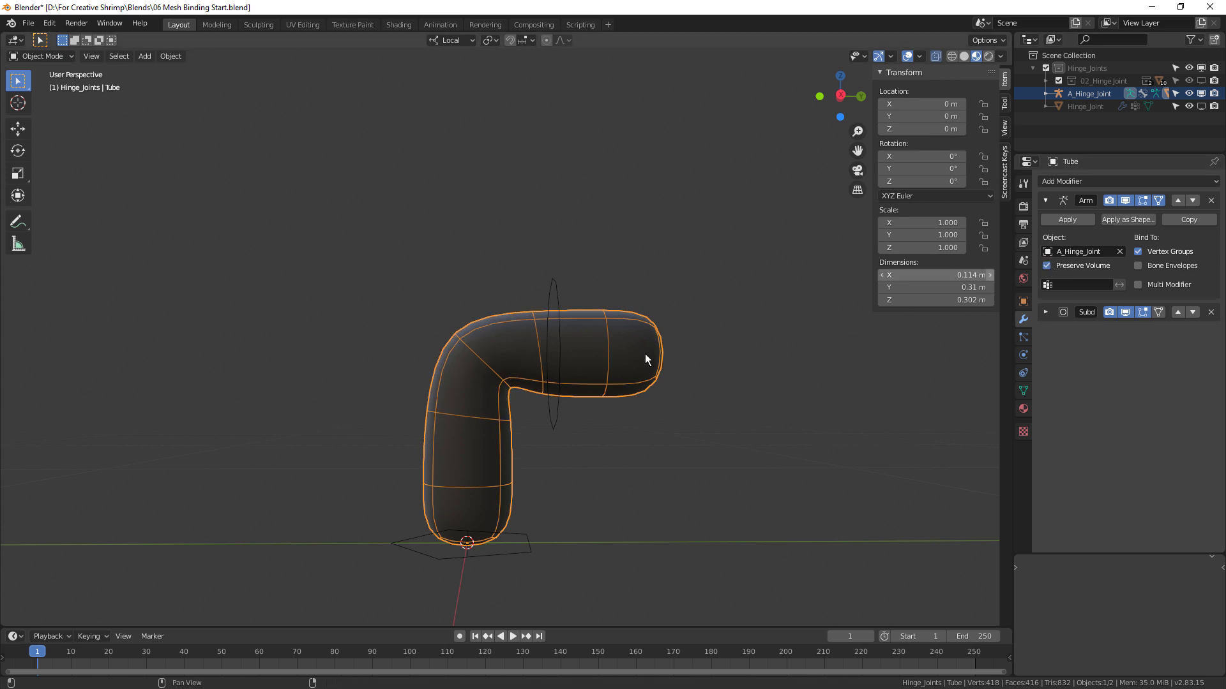
Swing the forearm bone in Pose Mode and examine how the tube bends with Preserve Volume enabled
middle_click_drag(597, 354, 594, 316)
left_click(565, 285)
key("ctrl+Tab")
key("r")
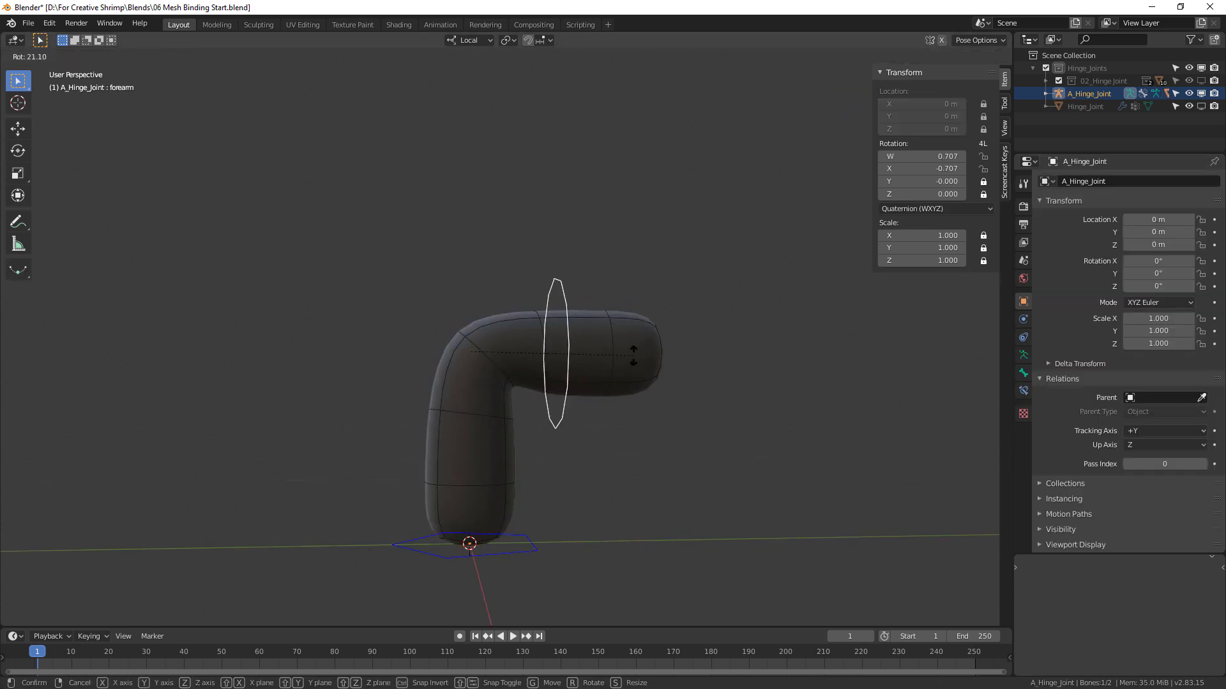
left_click(602, 342)
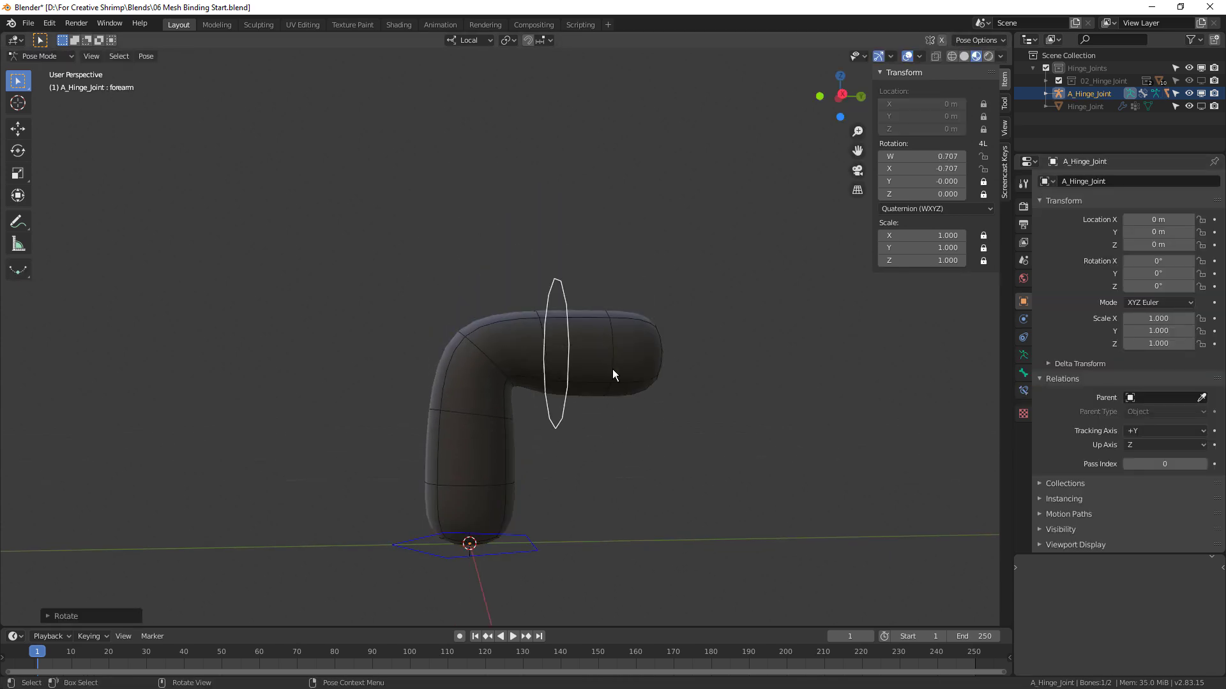
Select the tube and disable Preserve Volume on its Armature modifier
left_click(611, 369)
middle_click_drag(711, 382, 697, 387)
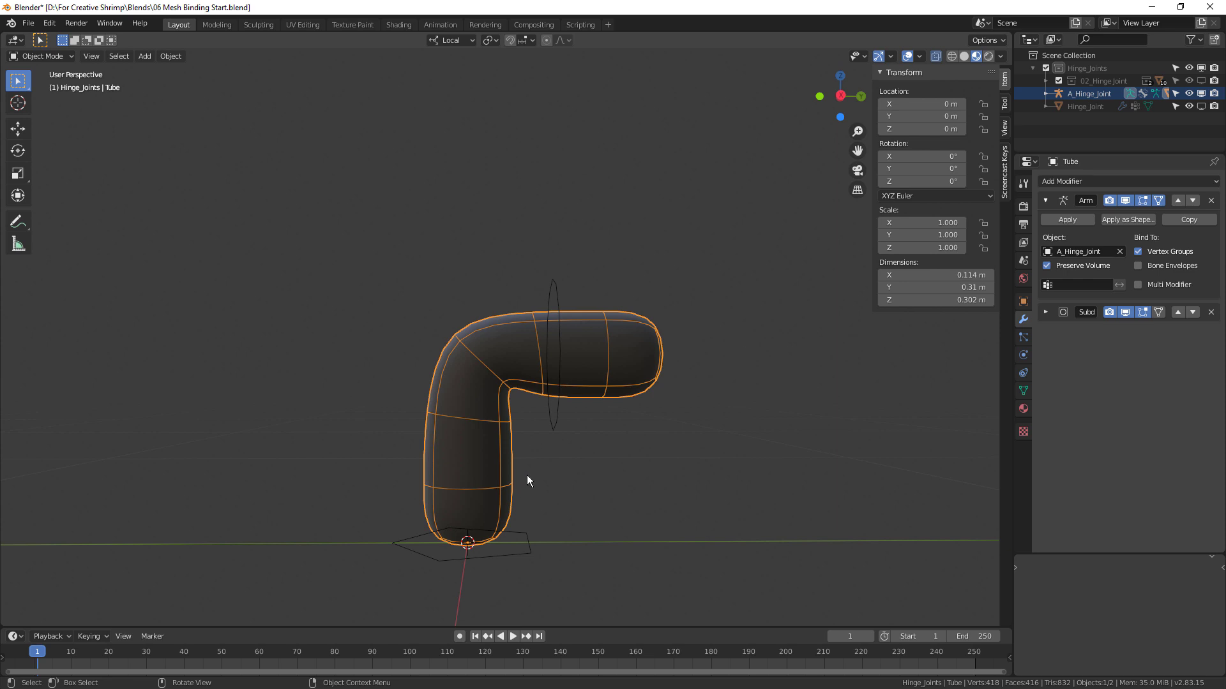
left_click(1047, 266)
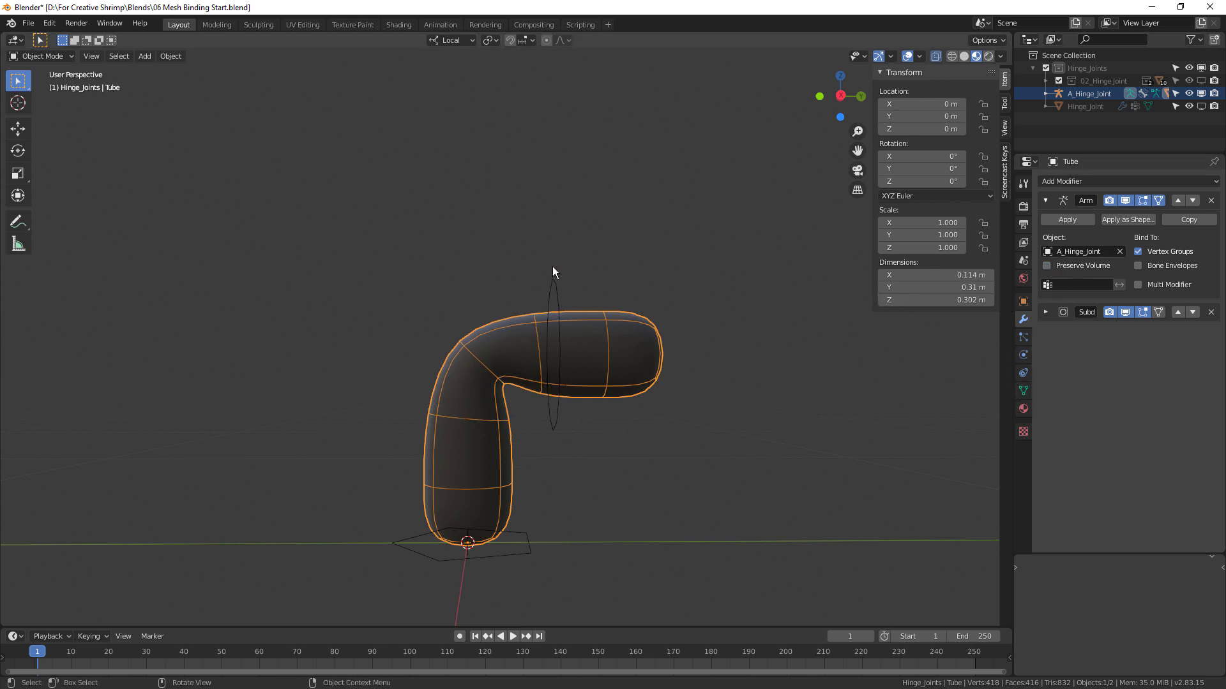
In Pose Mode, set the Bendy Bones segments to 6 for the forearm bone and 5 for the arm bone
left_click(556, 292)
key("ctrl+Tab")
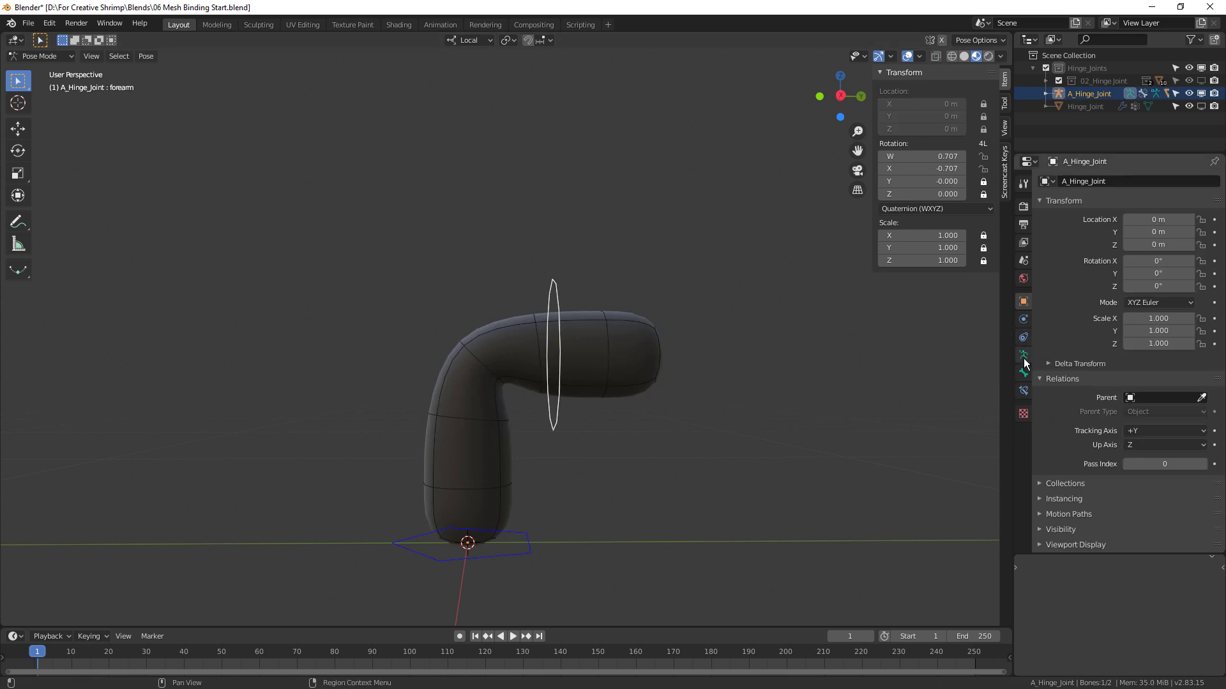
left_click(1023, 373)
scroll(1085, 384, "down", 4)
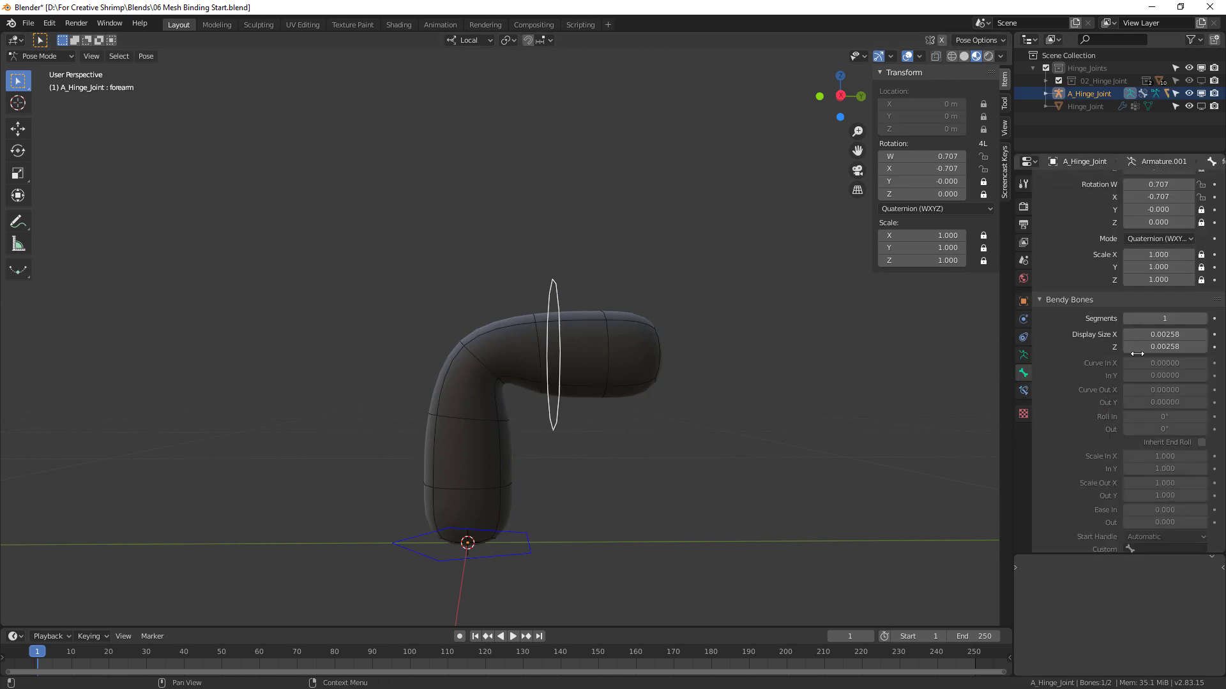
middle_click_drag(691, 369, 632, 405)
left_click_drag(1164, 318, 1206, 318)
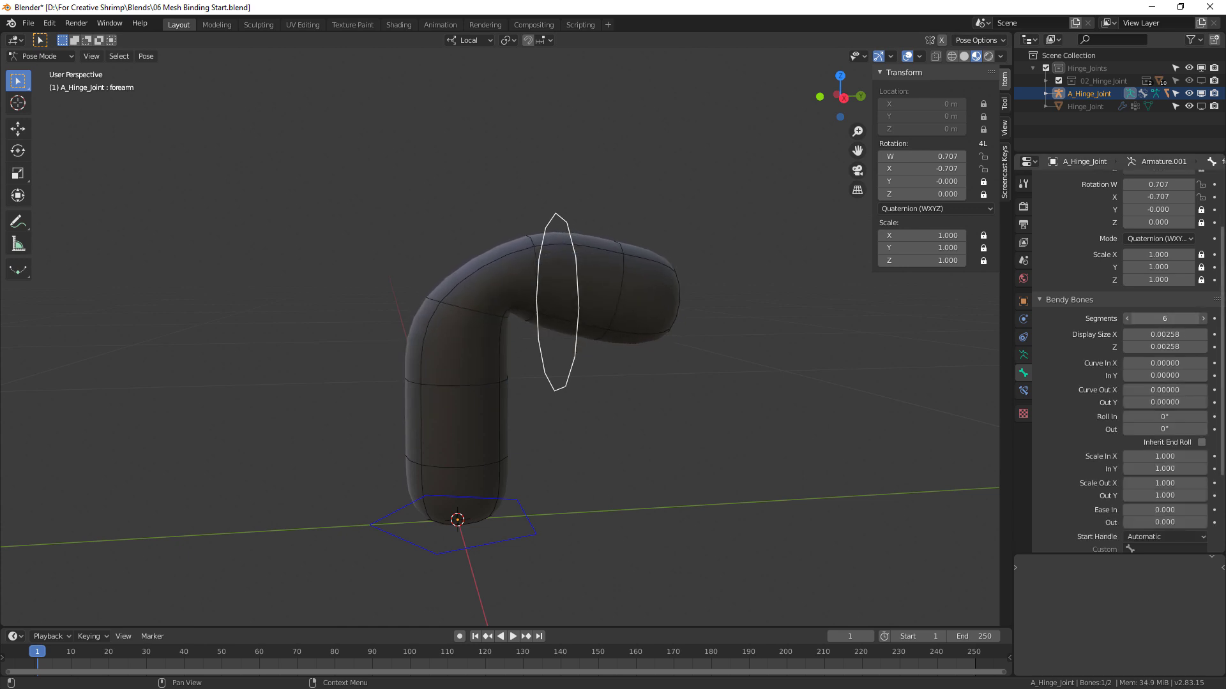
left_click(517, 530)
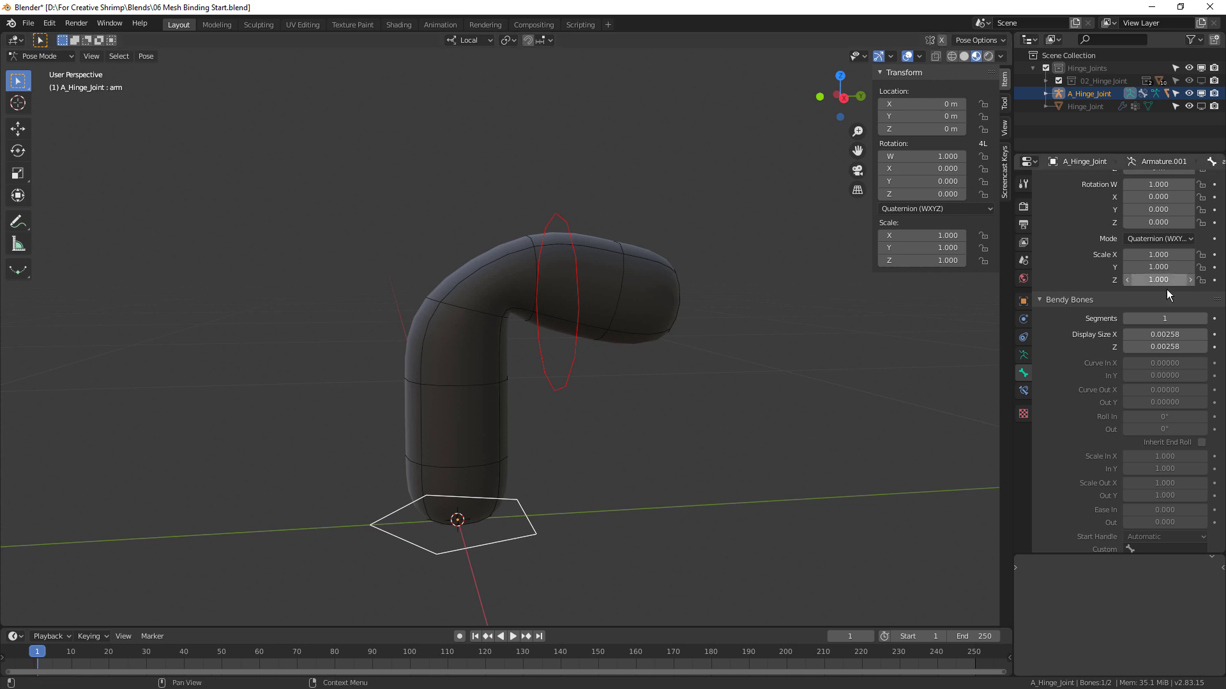
left_click_drag(1165, 318, 1185, 318)
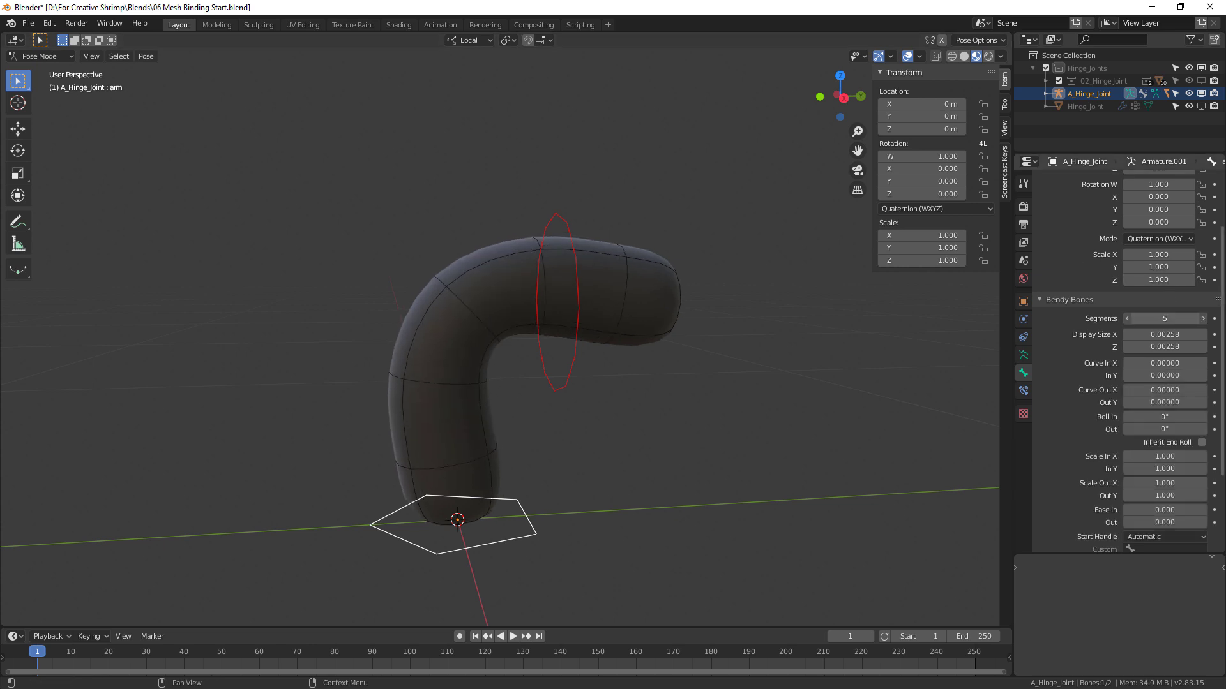
Swing the forearm bone between both bending directions and examine the tube's curvature with the bendy bone segments
left_click(568, 225)
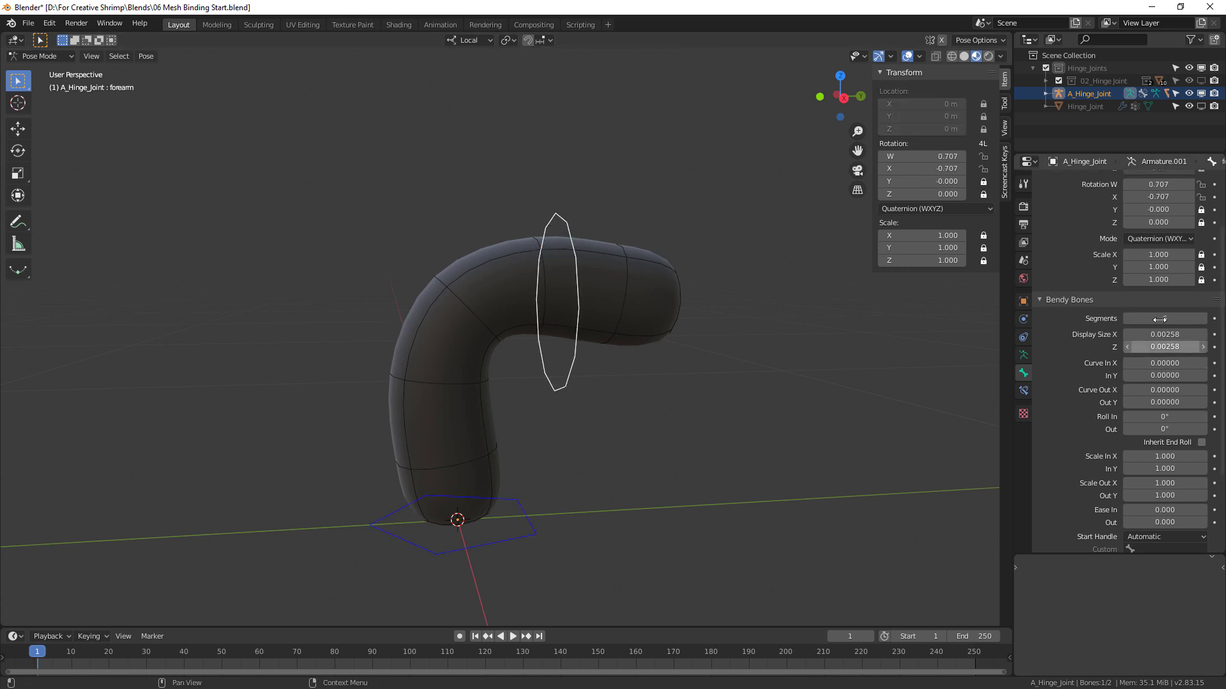
middle_click_drag(523, 406, 576, 306)
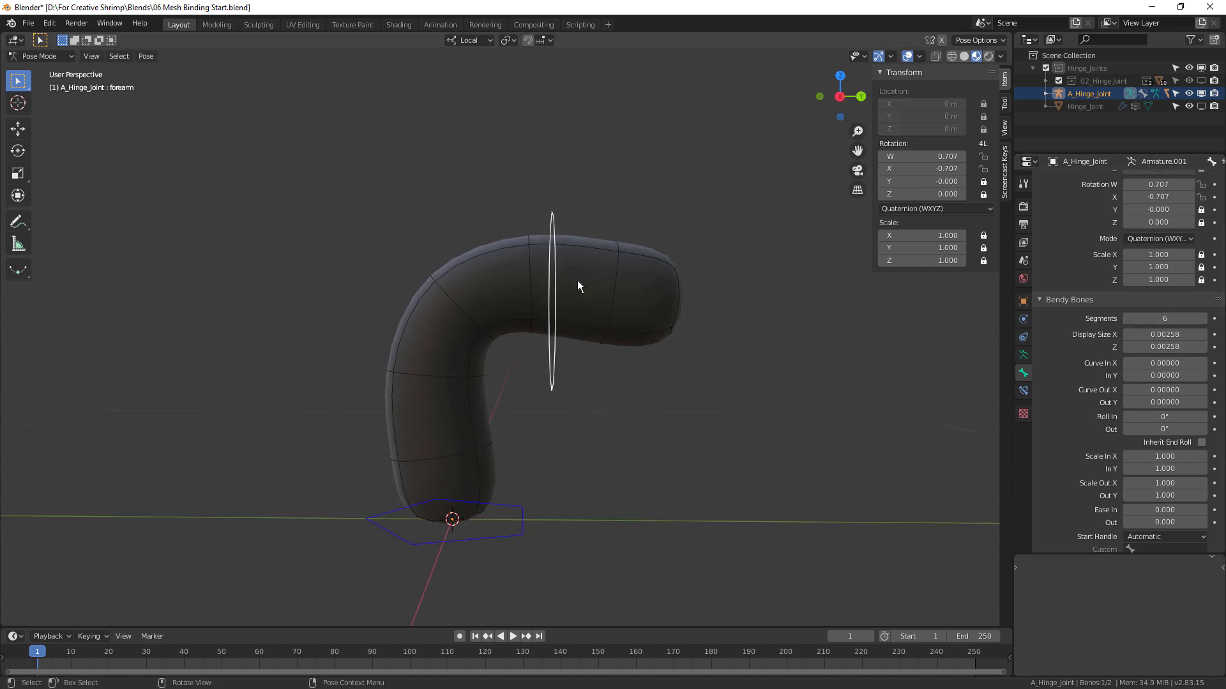
key("r")
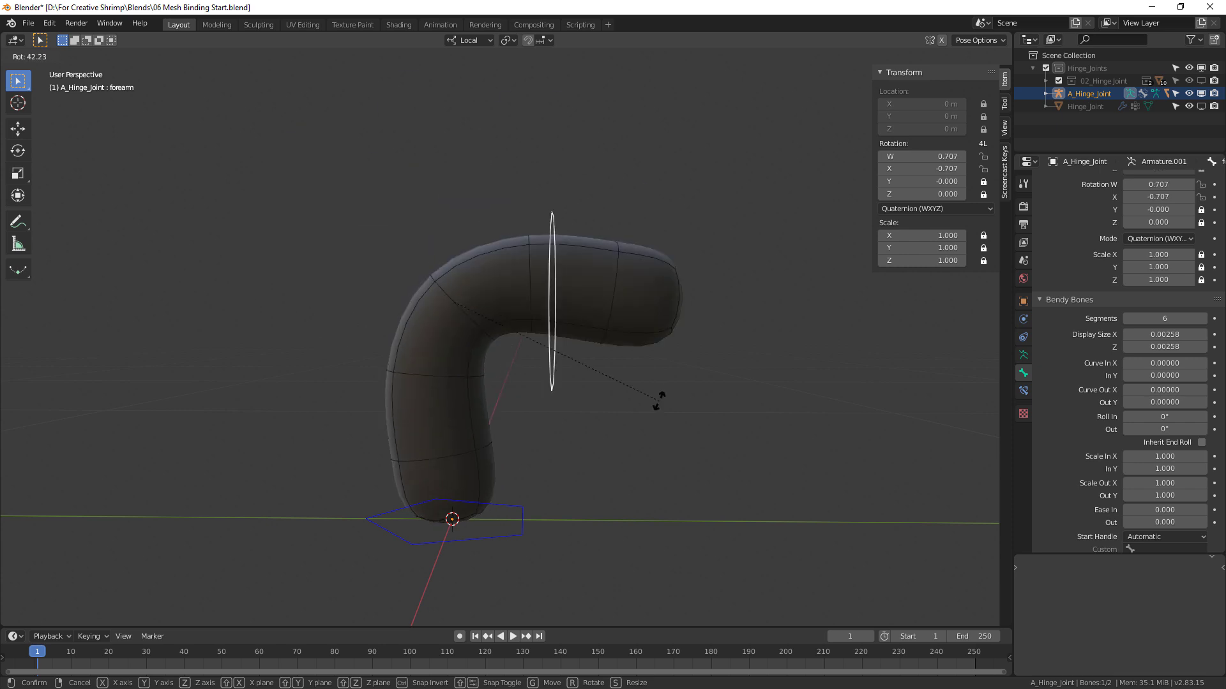
left_click(654, 386)
middle_click_drag(573, 382, 533, 358)
key("r")
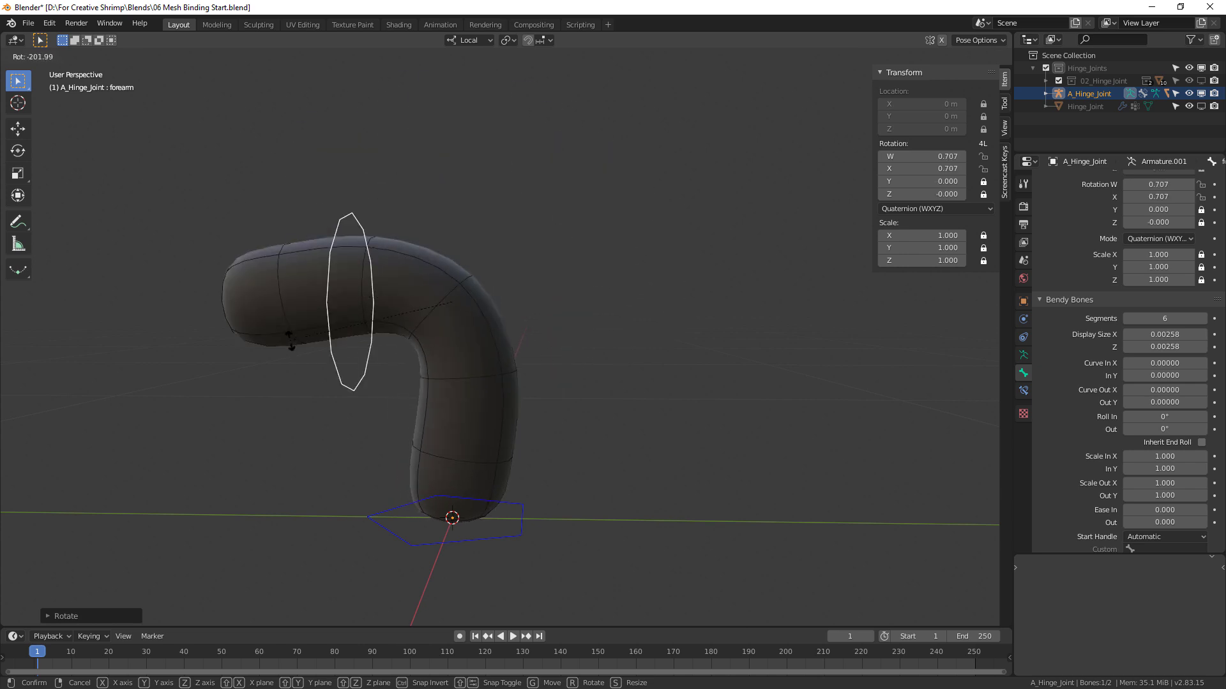
left_click(771, 429)
mouse_move(646, 338)
middle_mouse_down()
mouse_move(655, 351)
mouse_move(646, 327)
middle_mouse_up()
Select the tube in Object Mode and examine its bent shape
key("ctrl+Tab")
left_click(596, 247)
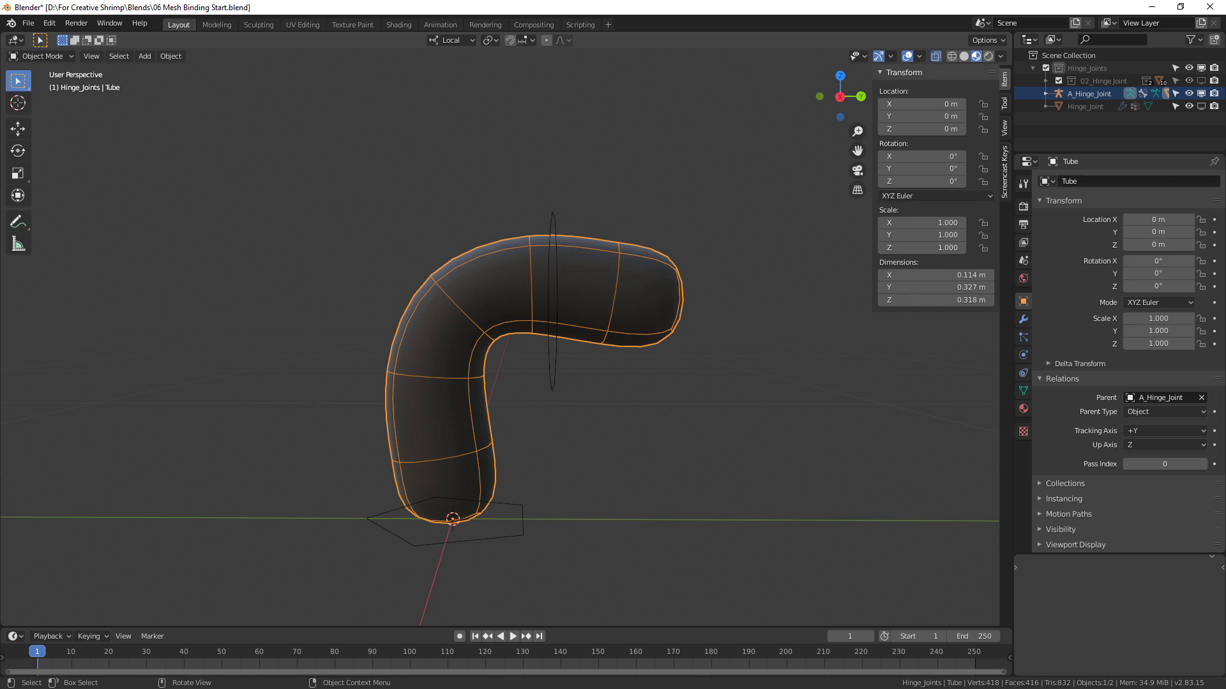
middle_click_drag(471, 345, 520, 359)
Select the forearm bone in Pose Mode, clear its rotation to straighten the tube, and deselect the bone
left_click(584, 371)
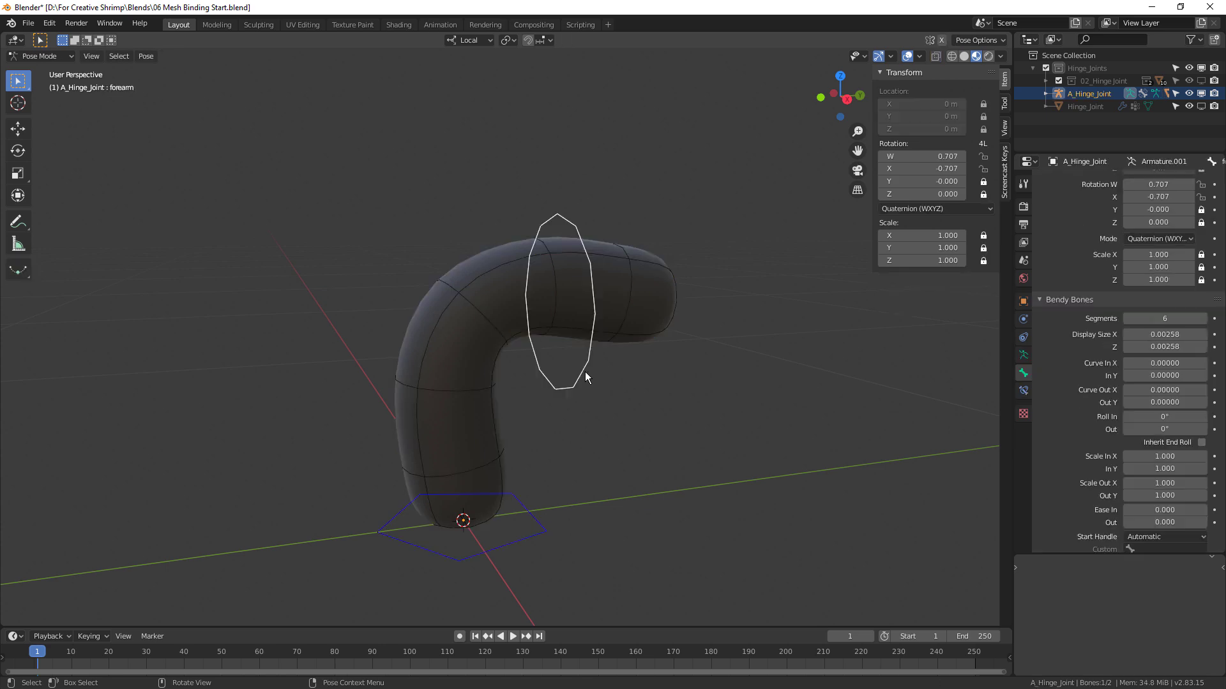
key("alt+r")
mouse_move(634, 360)
middle_mouse_down()
mouse_move(592, 336)
mouse_move(586, 316)
mouse_move(599, 372)
mouse_move(656, 355)
mouse_move(648, 397)
mouse_move(643, 364)
middle_mouse_up()
scroll(599, 372, "up", 2)
left_click(599, 373)
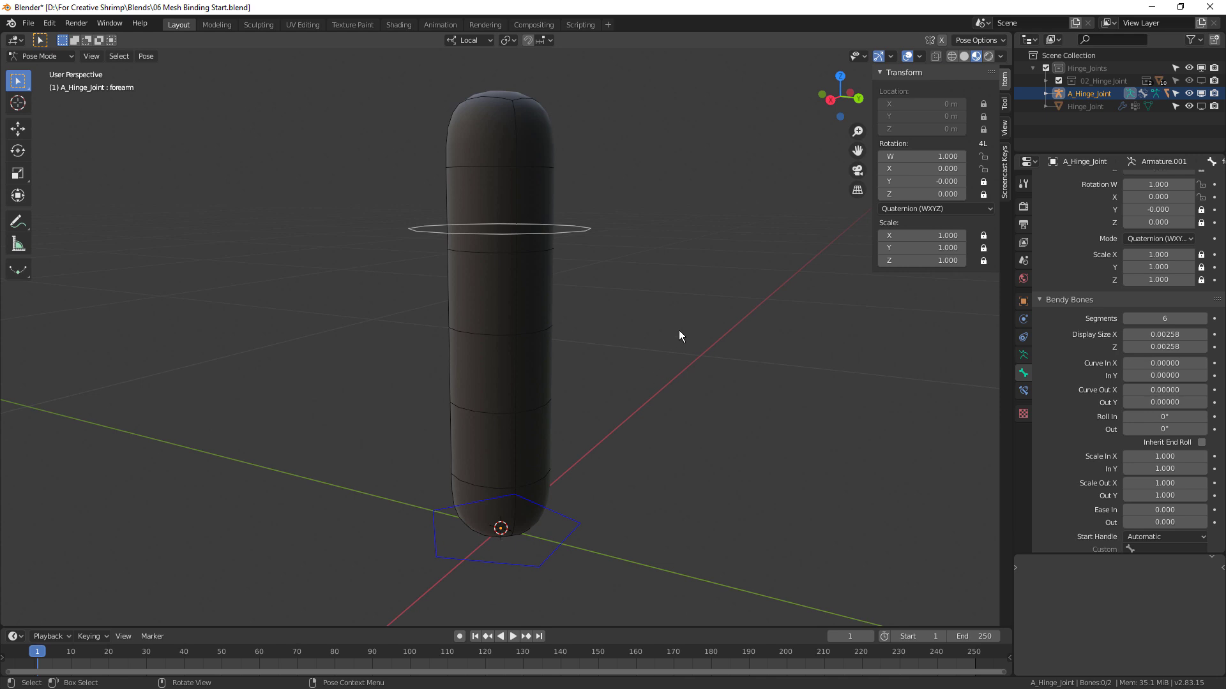
middle_click_drag(686, 370, 623, 410)
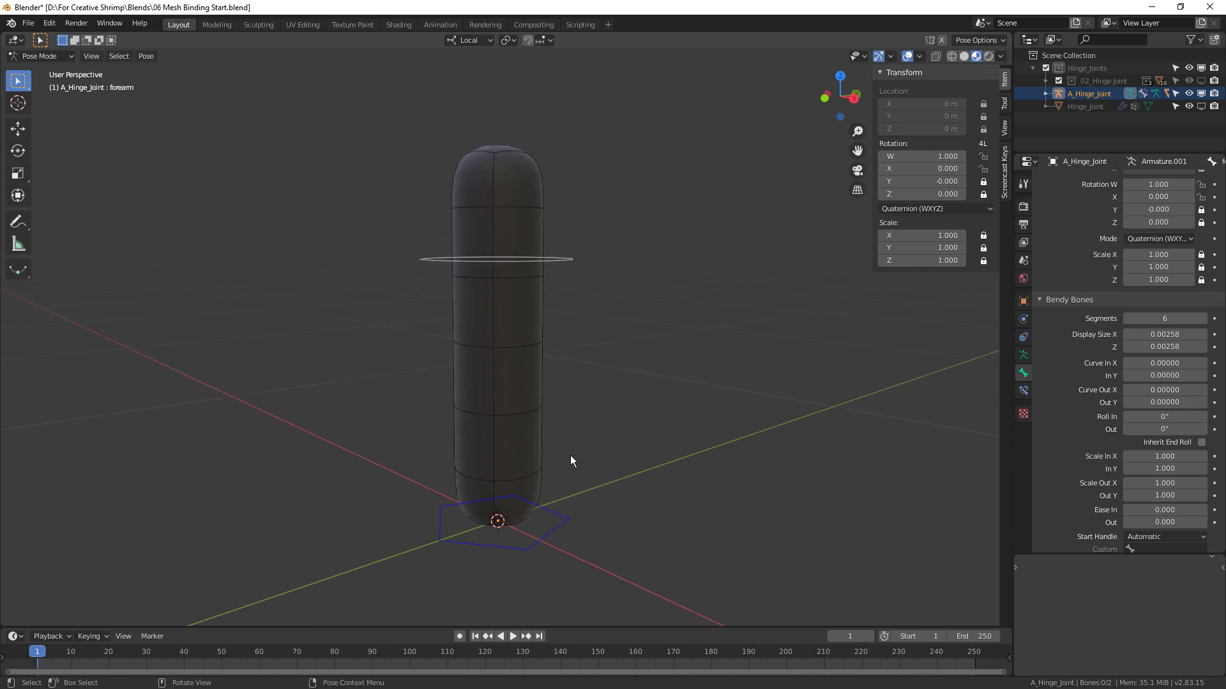